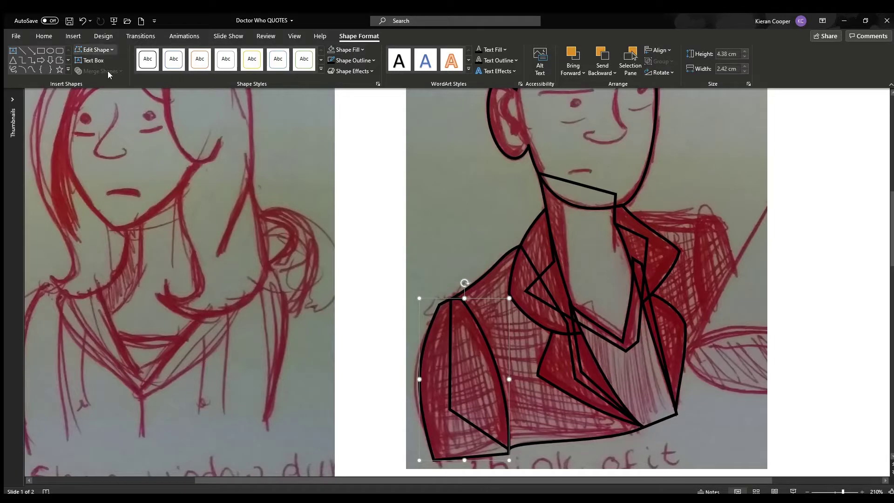
- Draw a closed freeform over the sketched right-hand sleeve of the man's jacket, about 4.93 cm high and 1.81 cm wide
click(511, 399)
click(585, 233)
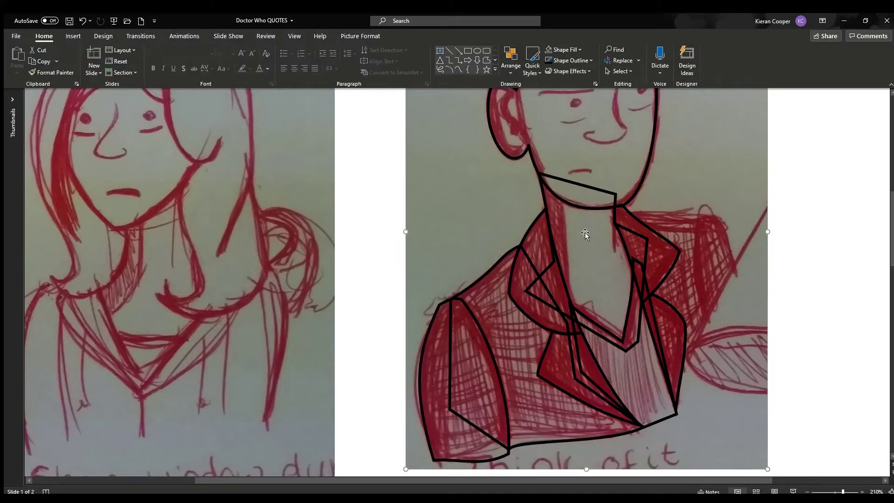
click(486, 60)
click(722, 218)
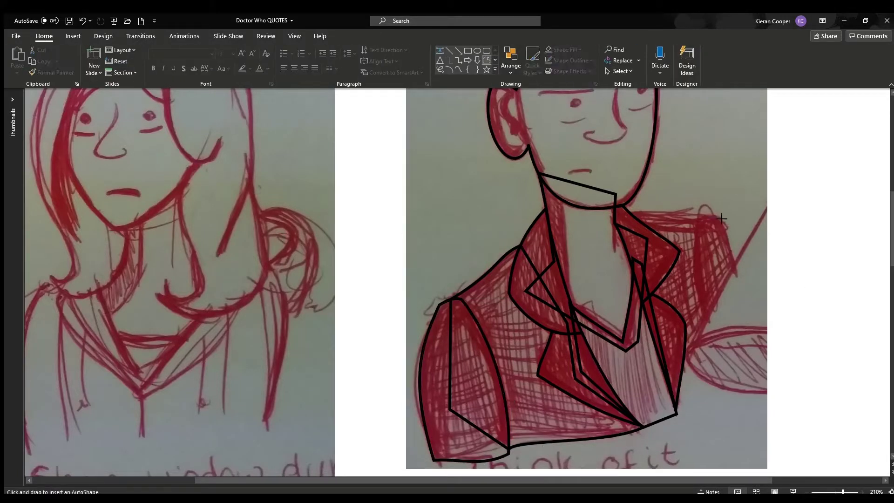
click(698, 215)
click(721, 216)
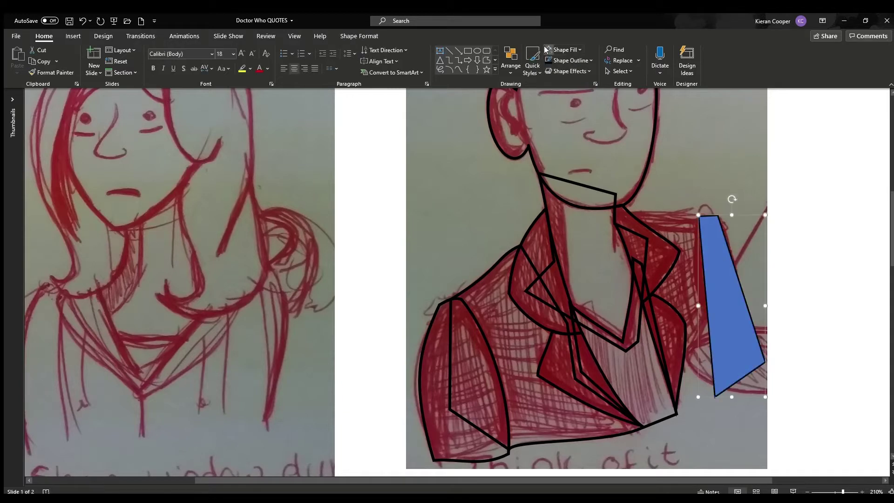
- Give the new right-hand sleeve a thick black outline without fill and bend its edges to follow the sketch
key(ctrl+shift+v)
click(380, 34)
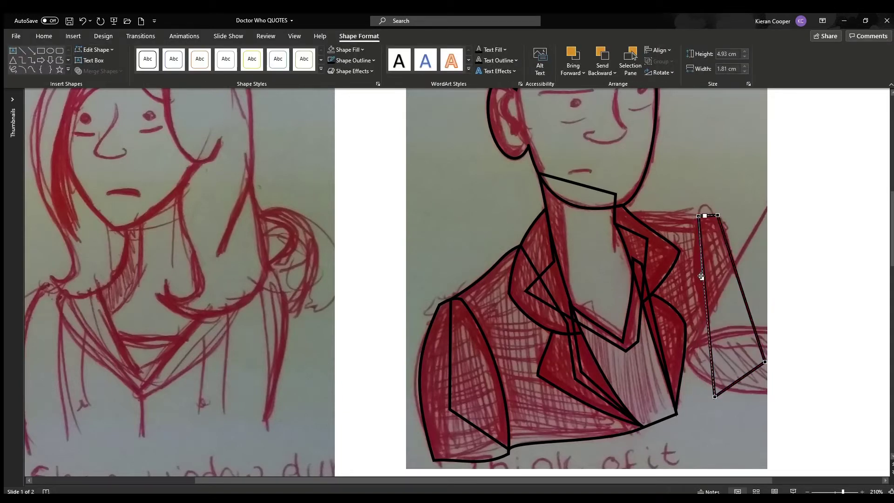
click(718, 215)
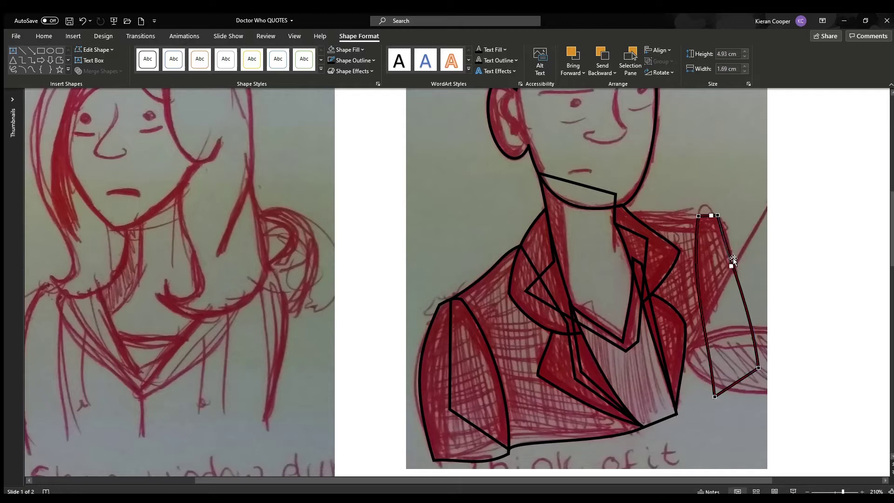
drag(730, 261, 737, 261)
click(758, 368)
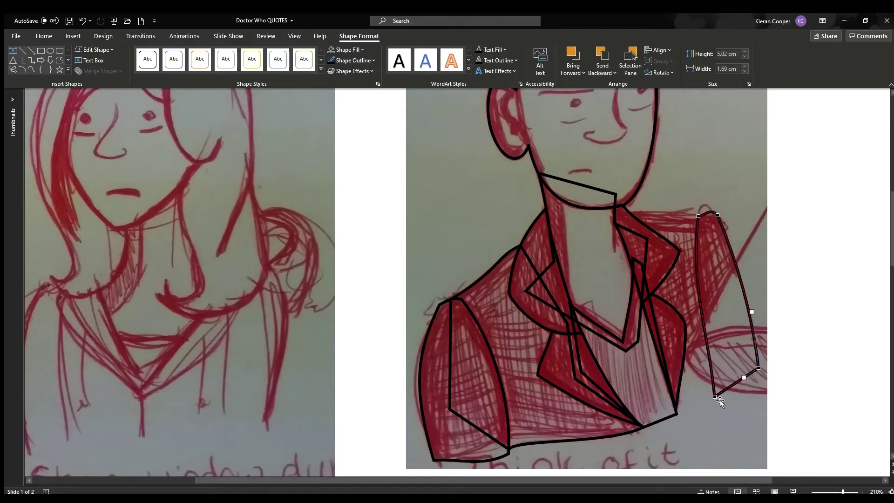
drag(720, 400, 734, 396)
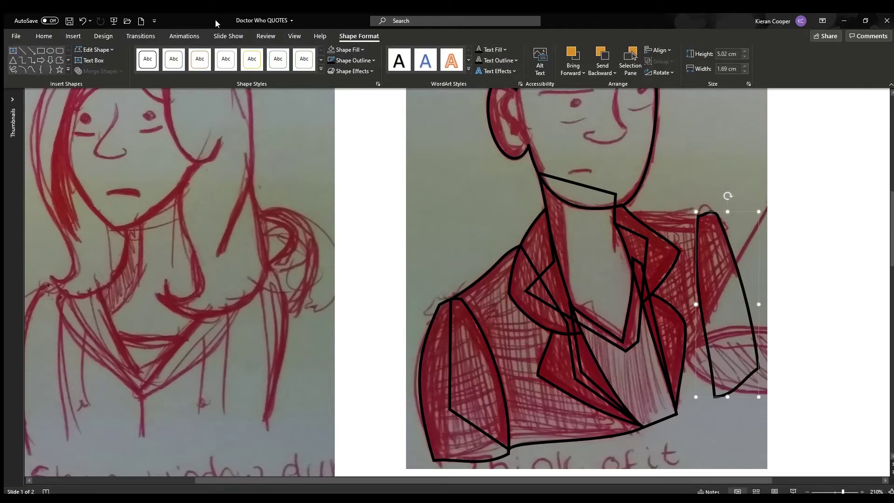
click(706, 218)
click(778, 239)
- Trace the right-hand jacket front as an unfilled black-outlined freeform about 5.54 cm by 2.52 cm, and curve its lower edge
click(487, 60)
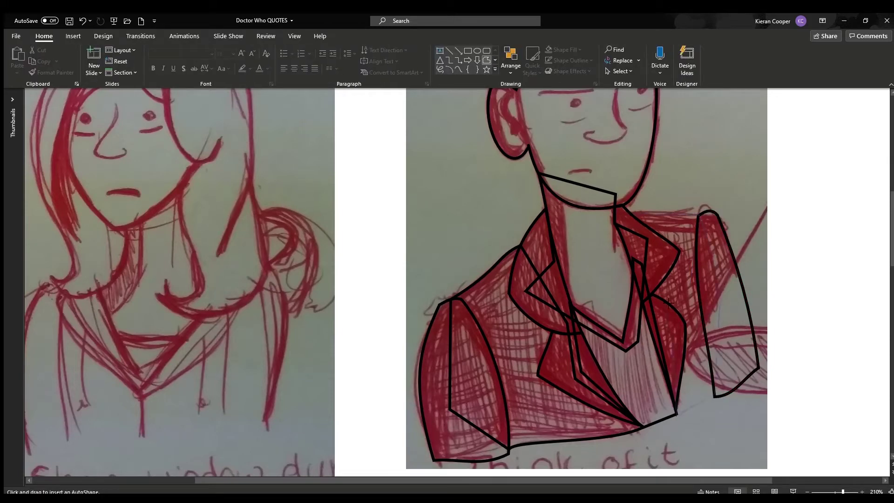
drag(629, 212, 720, 414)
click(561, 49)
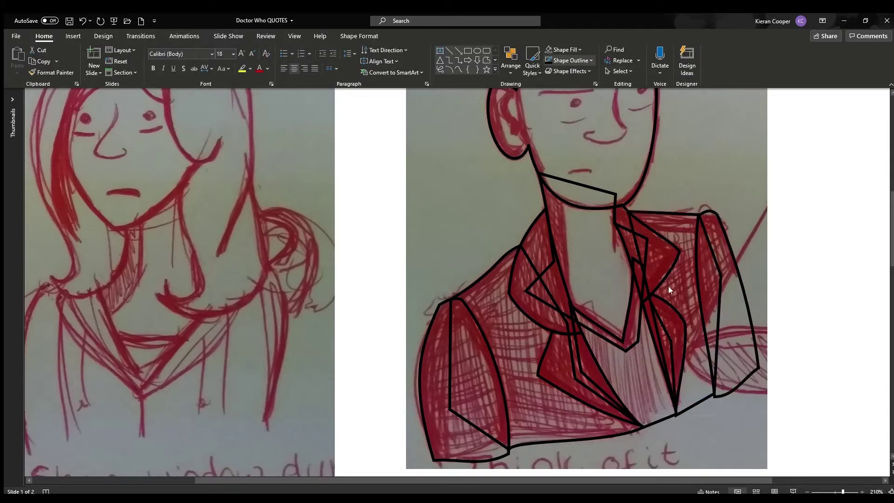
click(699, 214)
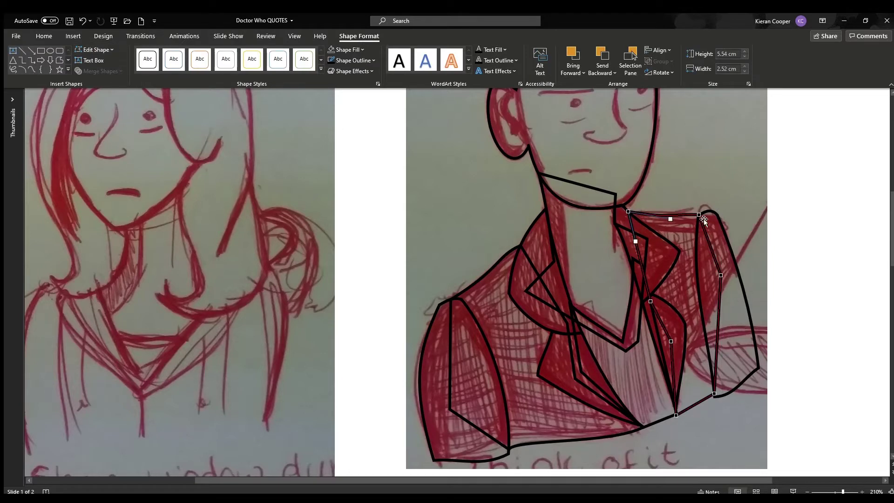
drag(693, 405, 701, 415)
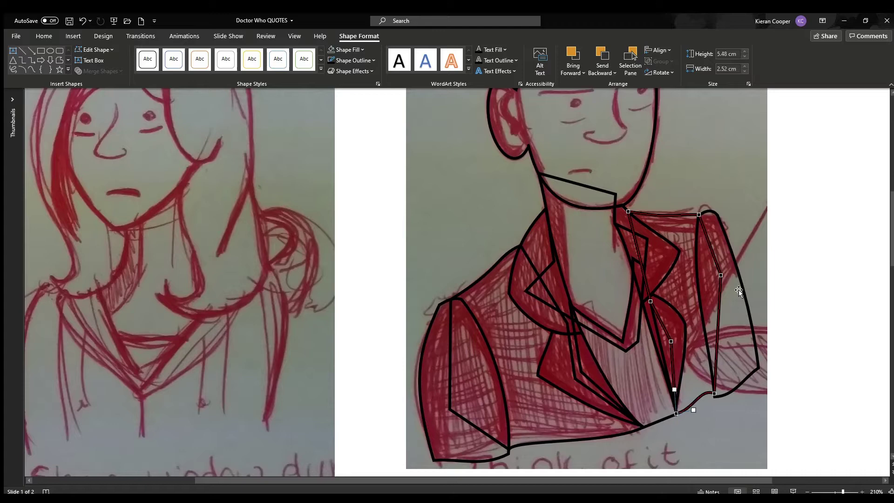
click(621, 320)
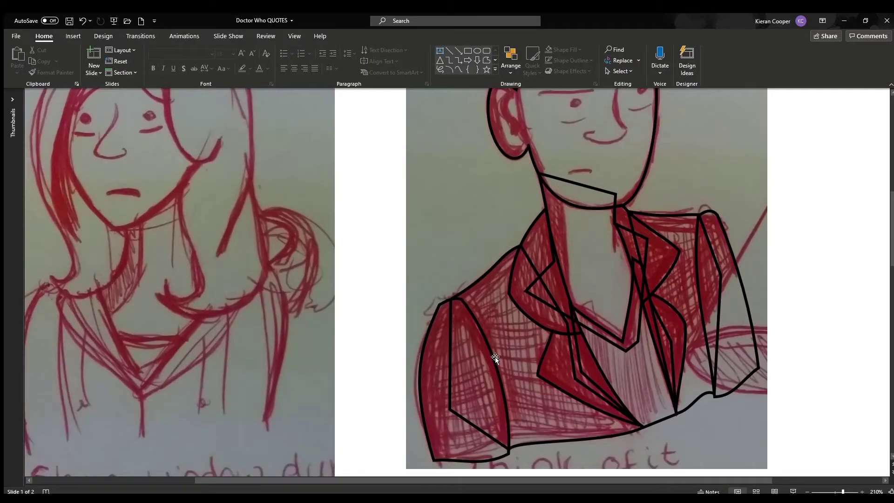
- Fill both jacket sleeves with dark gray
click(495, 356)
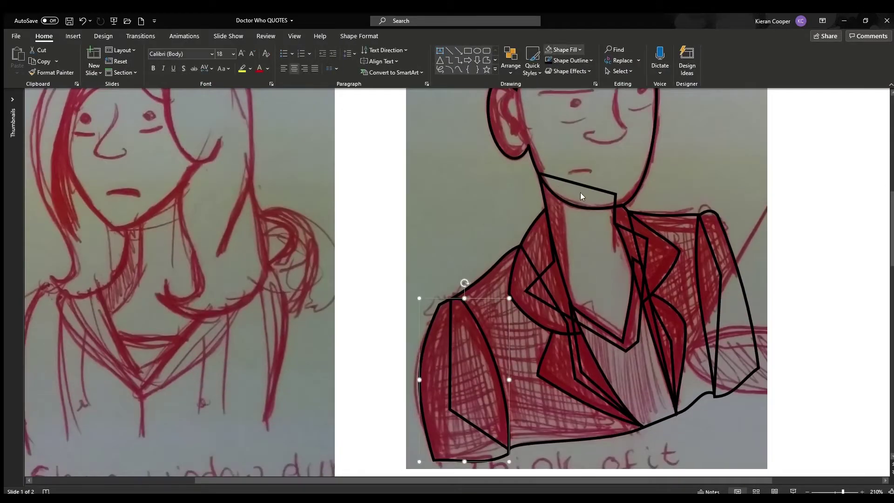
click(558, 49)
click(710, 289)
click(559, 49)
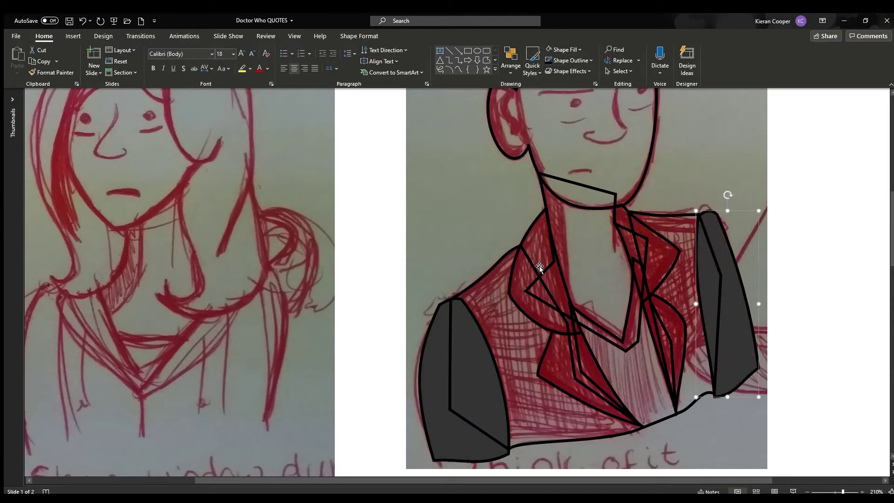
- Fill the left-hand jacket front with dark gray and send it backward behind the lapels and sleeve
click(484, 273)
click(559, 50)
click(359, 36)
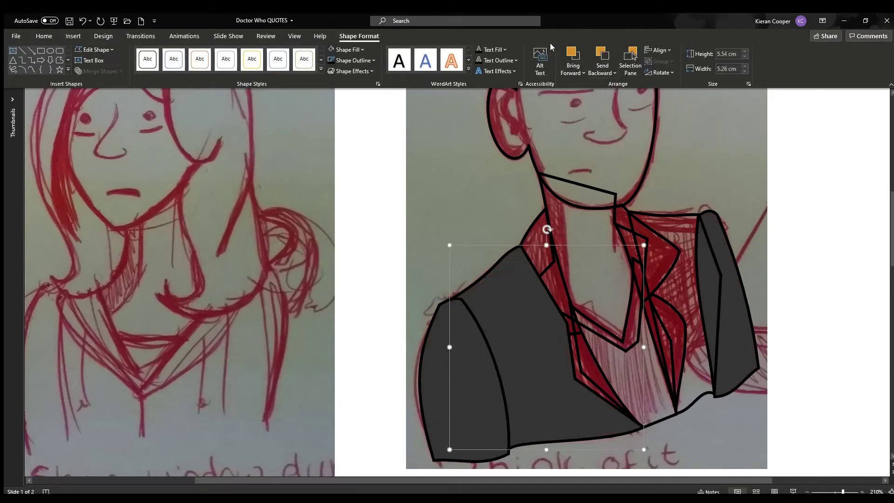
click(599, 55)
click(599, 56)
- Fill the right-hand jacket front with dark gray and send it backward behind the lapels
click(661, 261)
click(332, 50)
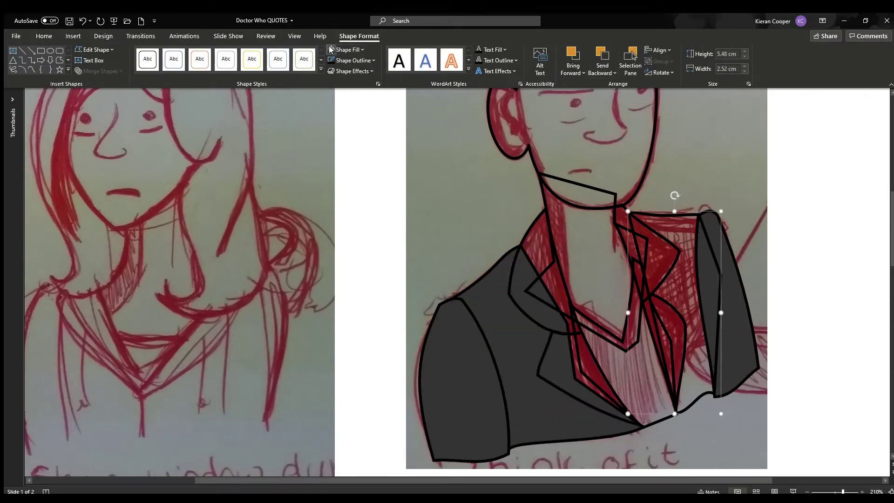
click(602, 56)
- Fill the upper collar shapes and the lower lapels on both sides of the jacket with dark gray
click(551, 219)
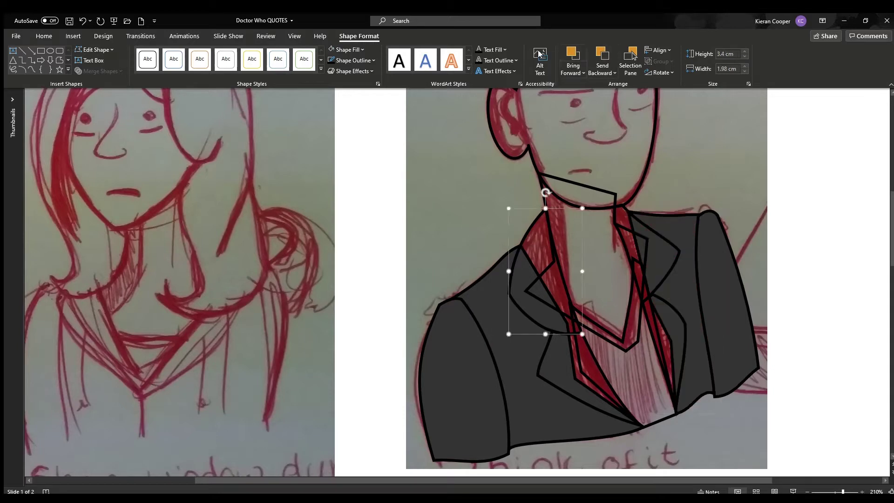
click(332, 49)
click(657, 244)
click(340, 51)
click(549, 378)
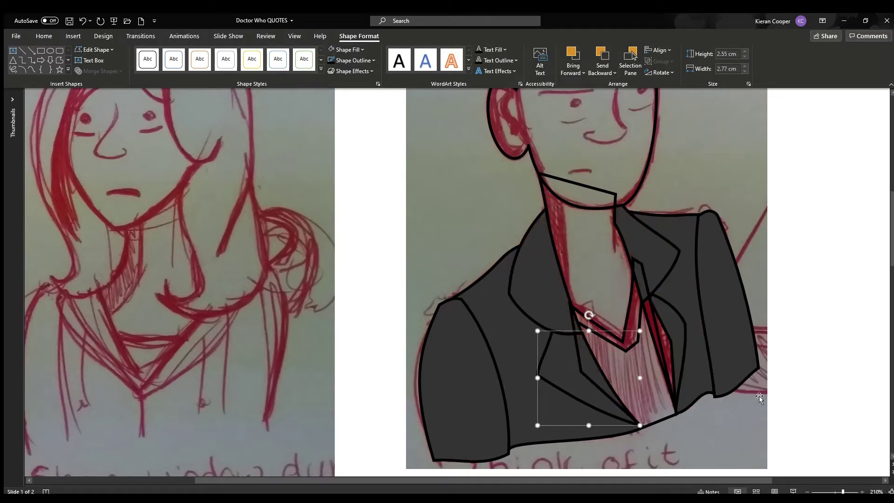
click(693, 361)
click(685, 329)
- Fill the shirt shape with maroon and the neck shape with a light tan skin colour
key(Tab)
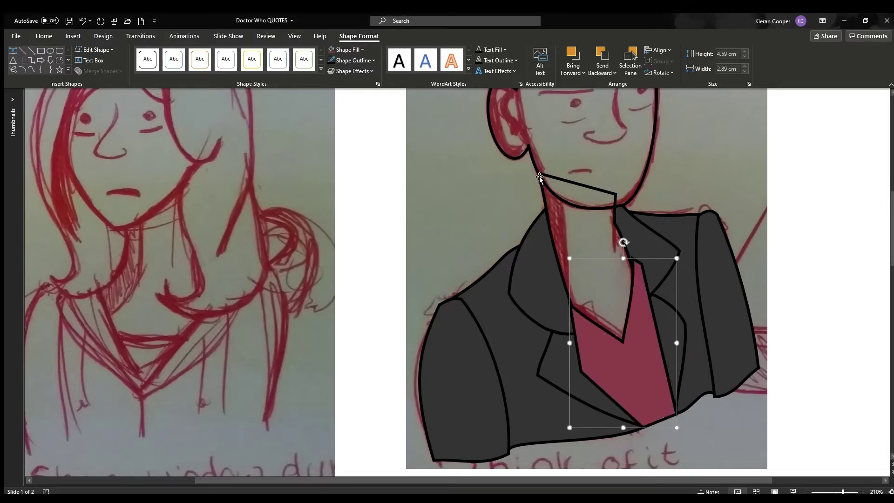
click(605, 191)
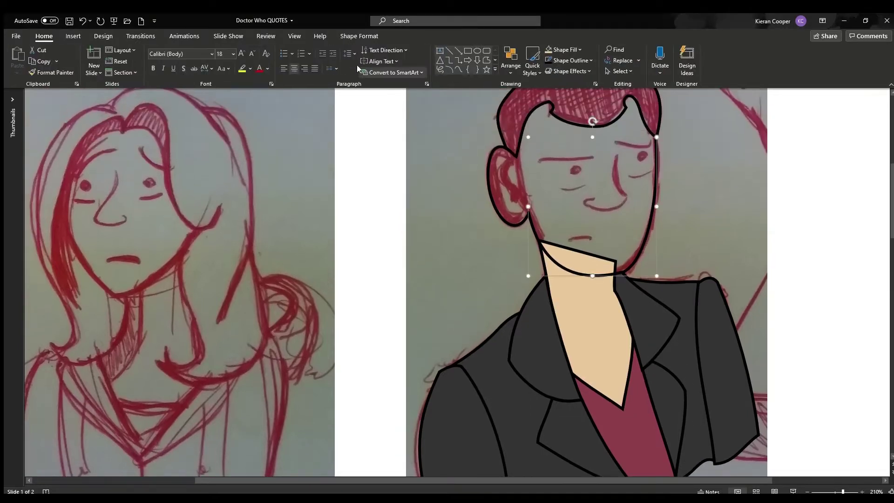
click(554, 49)
key(ctrl+z)
- Fill the man's ear with the light tan skin colour and his hair with dark gray
click(498, 150)
click(498, 150)
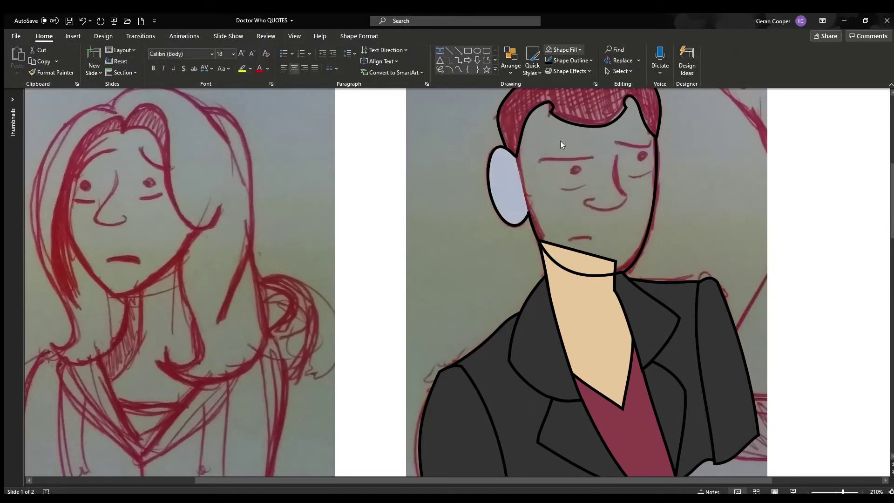
click(715, 243)
scroll(655, 260, up, 1)
click(556, 93)
click(554, 49)
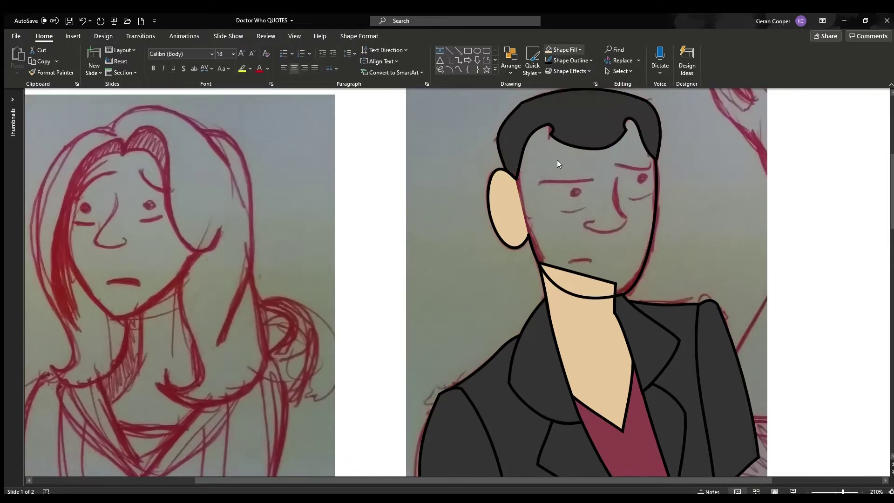
- Trace the man's nose with an open black freeform line about 1.4 cm high and 1 cm wide
click(689, 253)
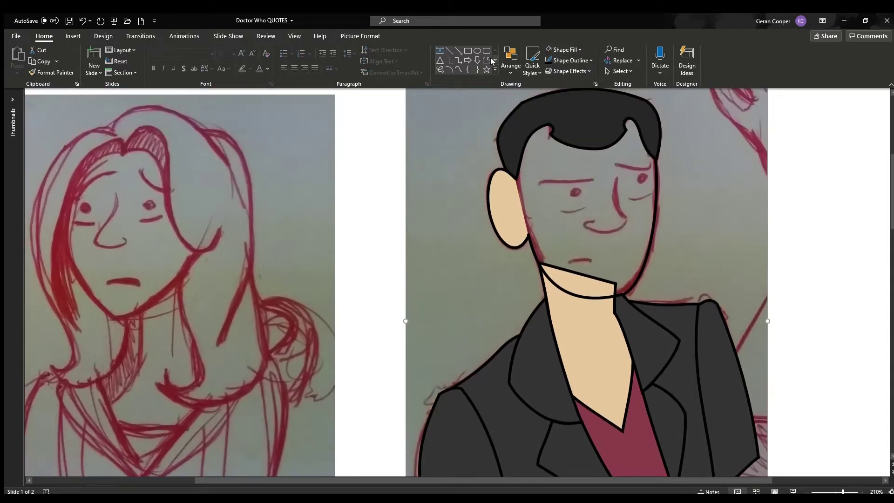
click(486, 60)
drag(622, 179, 630, 220)
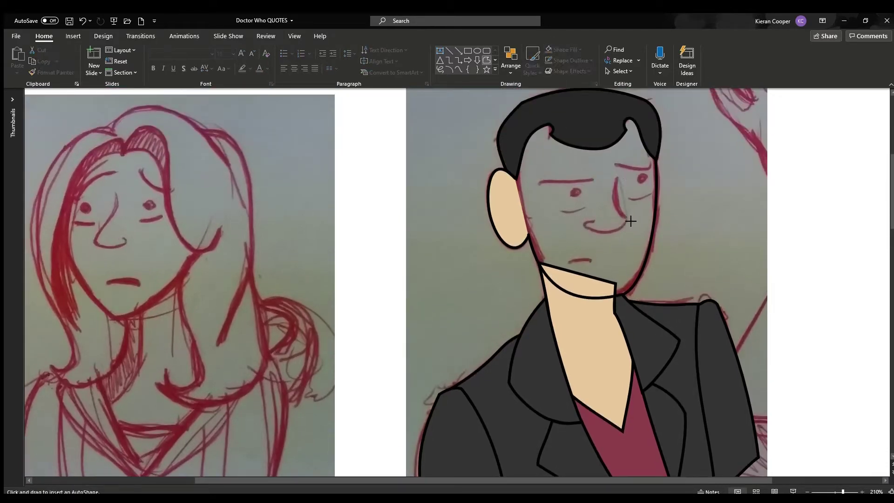
double_click(591, 229)
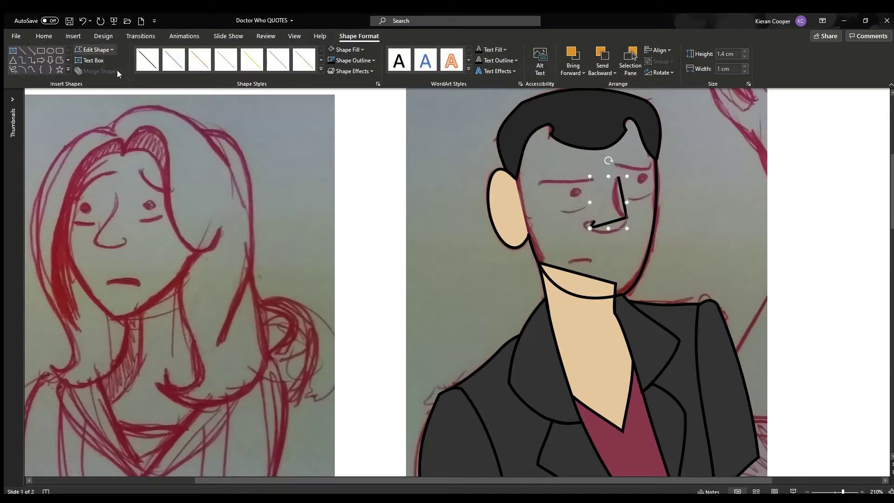
- Edit the nose line's points, adding a hooked nostril end and bending the segments into curves that follow the sketch
click(117, 73)
drag(605, 229, 573, 221)
click(591, 226)
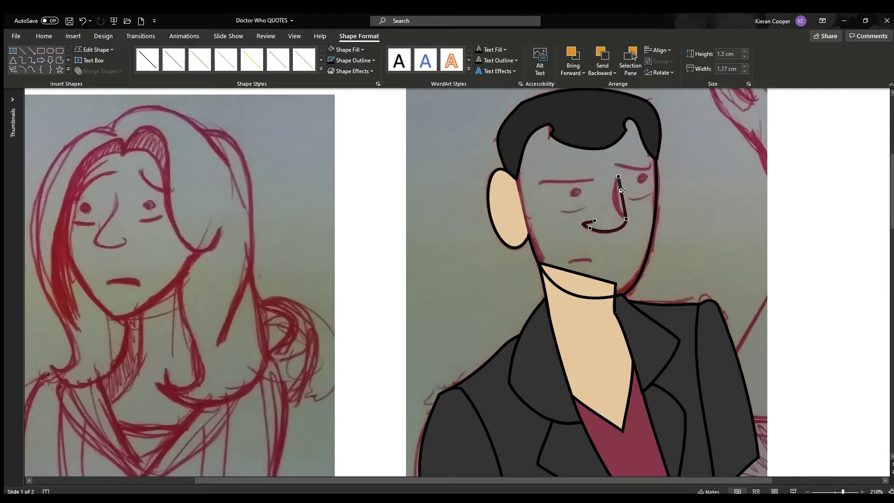
key(Escape)
key(ctrl+1)
click(885, 97)
click(860, 282)
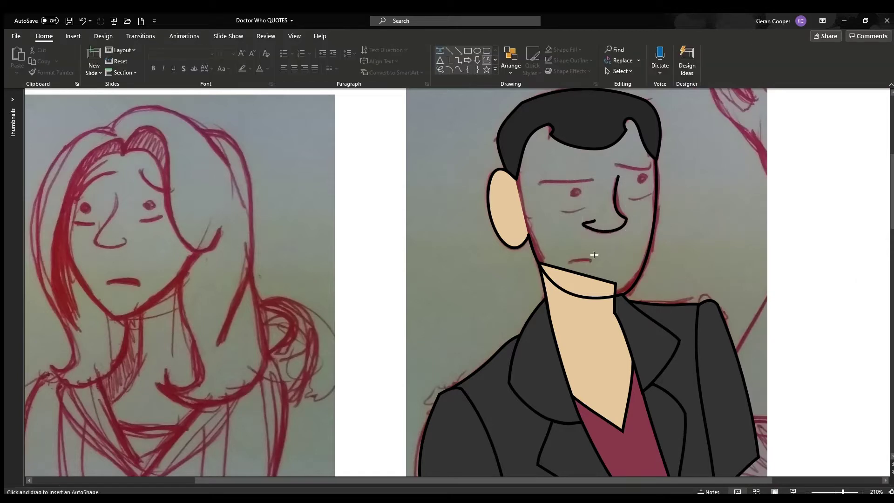
- Draw the left-hand eyebrow as a slightly curved black line about 1.42 cm wide over the sketch
drag(592, 179, 539, 183)
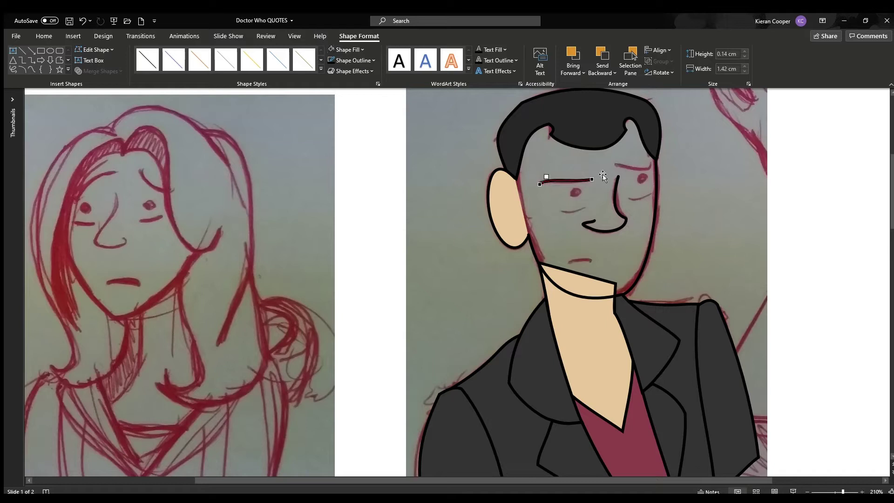
double_click(577, 188)
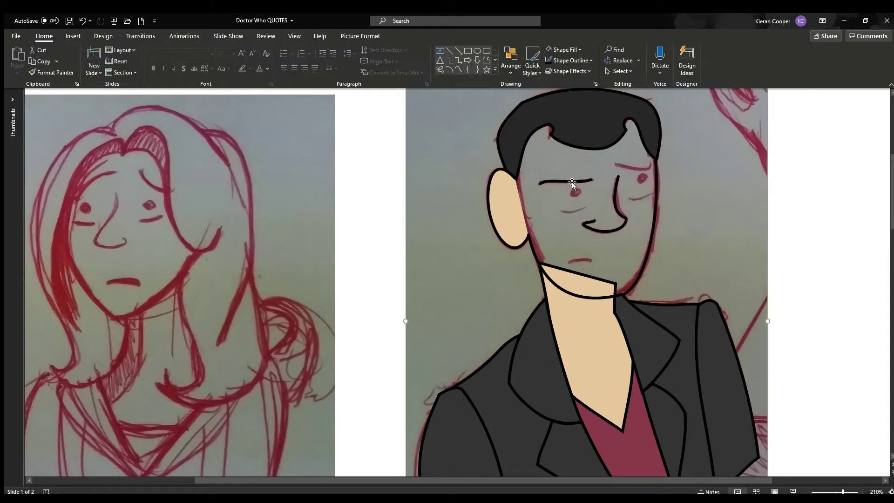
click(886, 99)
- Draw the right-hand eyebrow as a curved black line about 0.82 cm wide and open its line formatting options
click(486, 59)
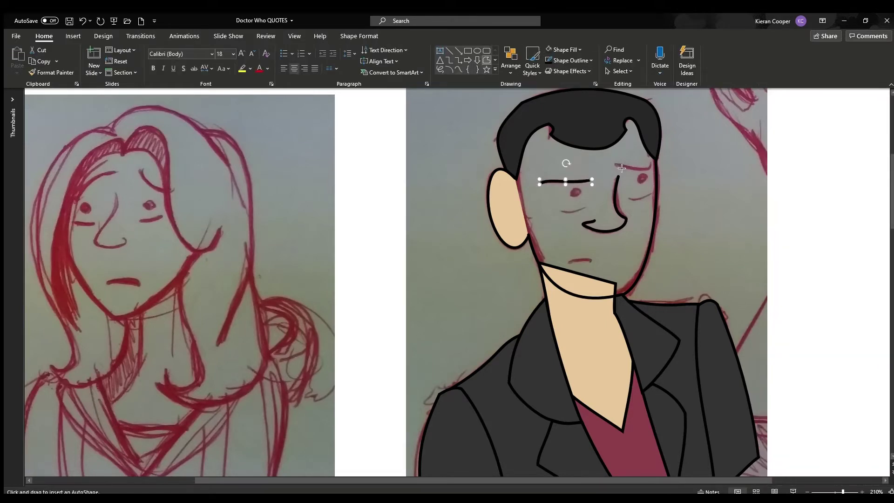
drag(620, 164, 652, 164)
click(627, 164)
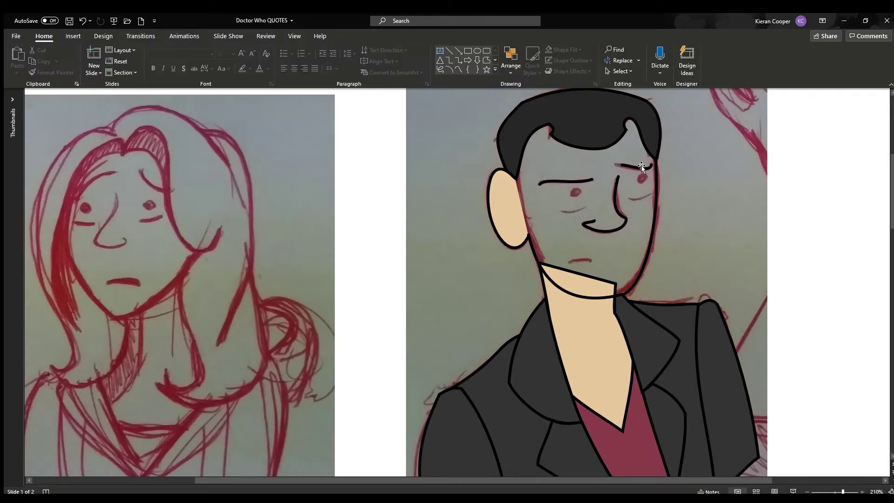
right_click(636, 165)
click(667, 324)
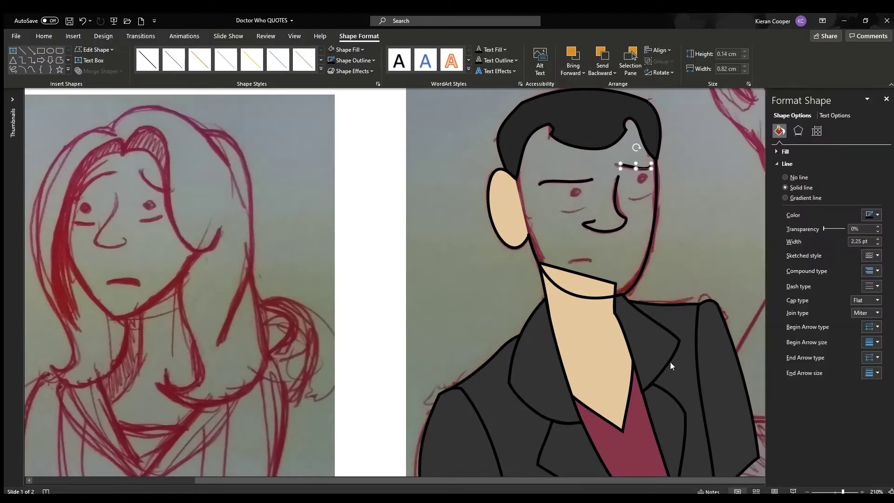
click(886, 99)
- Draw a short curved mouth line and a line about 0.64 cm wide beneath the left-hand eye, following the sketch
click(23, 50)
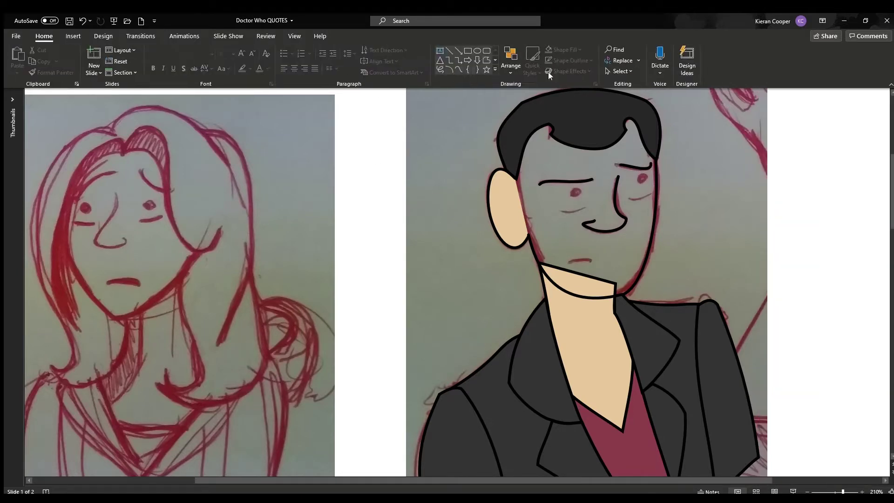
drag(568, 261, 594, 262)
click(595, 261)
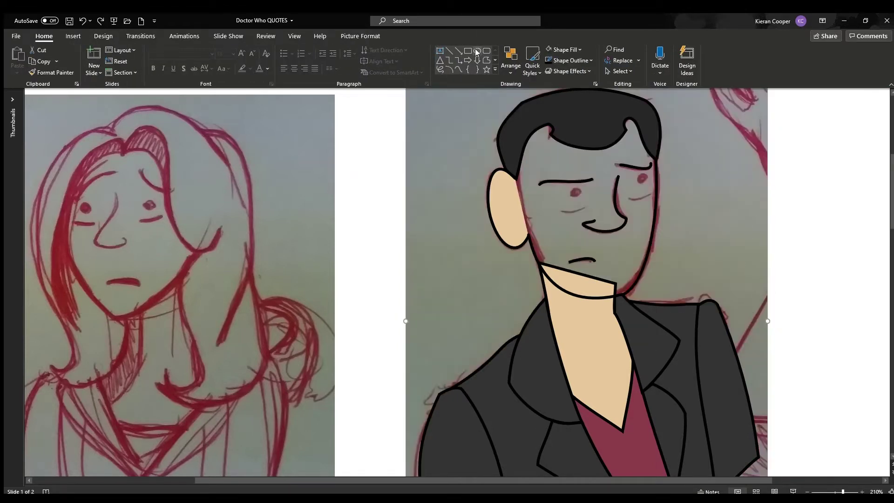
click(449, 50)
mouse_move(561, 210)
mouse_down()
mouse_move(586, 210)
mouse_move(569, 211)
mouse_up()
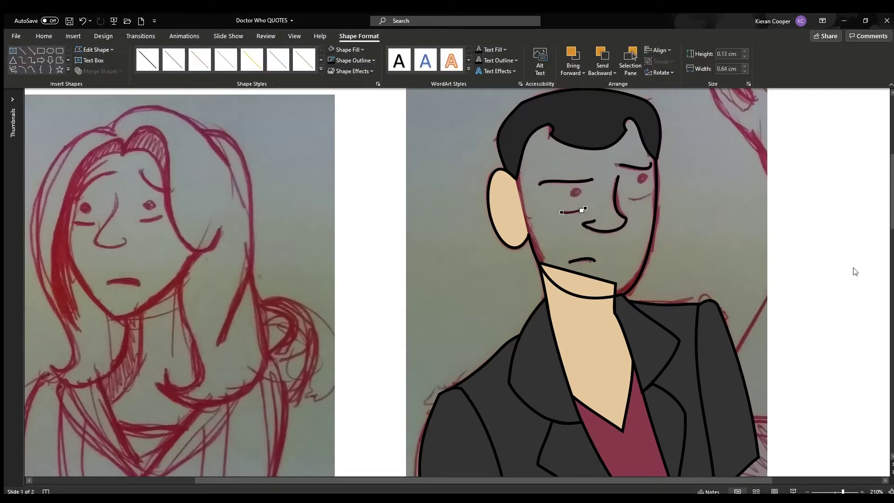
- Format the line beneath the left-hand eye as 1.5 pt with a round cap, and draw a curved line about 0.61 cm wide beneath the right-hand eye
double_click(577, 206)
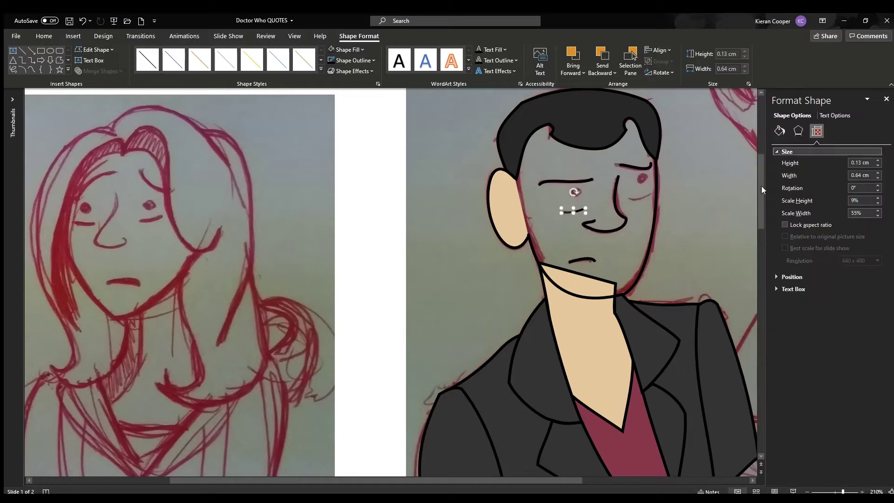
click(779, 131)
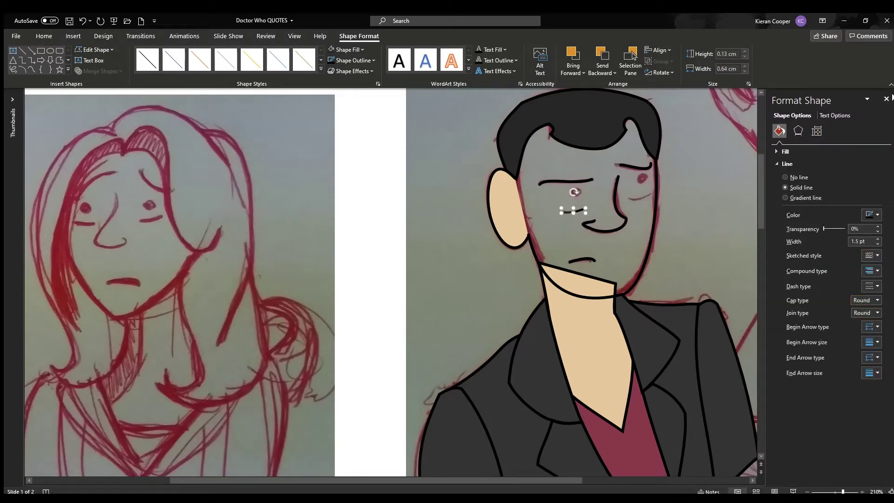
click(886, 99)
click(583, 210)
drag(650, 196, 650, 192)
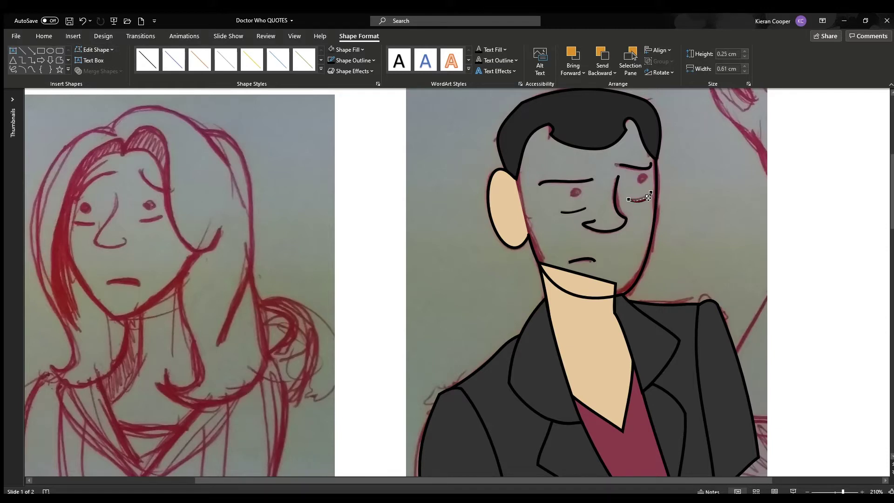
click(772, 221)
- Add small oval pupils over both sketched eyes, fill them black, and fill the lower face shape with the skin tone
click(477, 50)
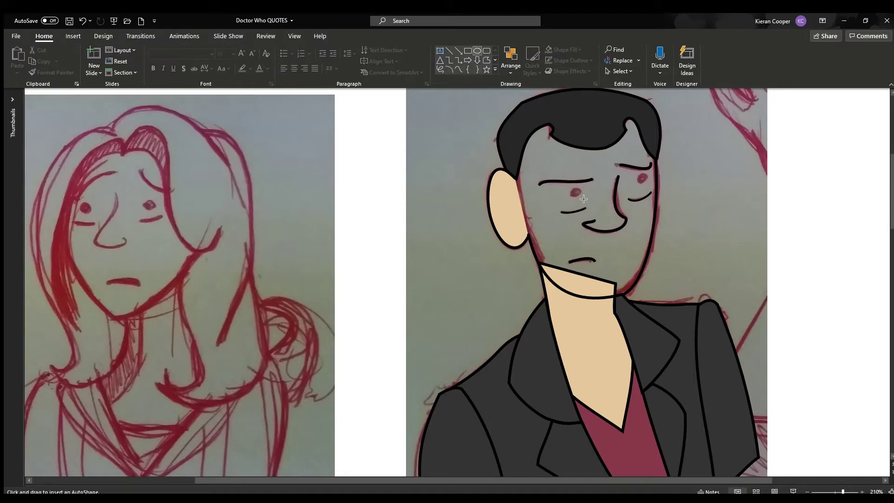
mouse_move(570, 187)
mouse_down()
mouse_move(583, 200)
mouse_move(644, 179)
mouse_up()
click(355, 36)
click(745, 71)
click(837, 208)
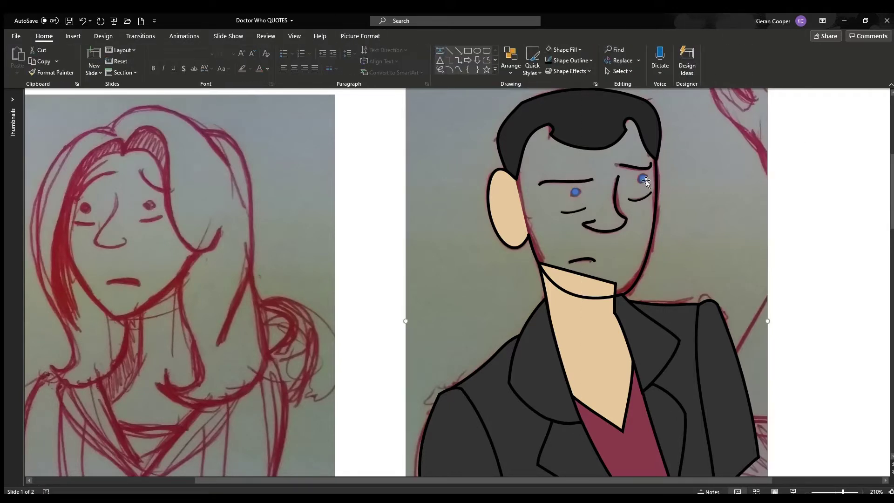
shift+click(575, 192)
click(549, 49)
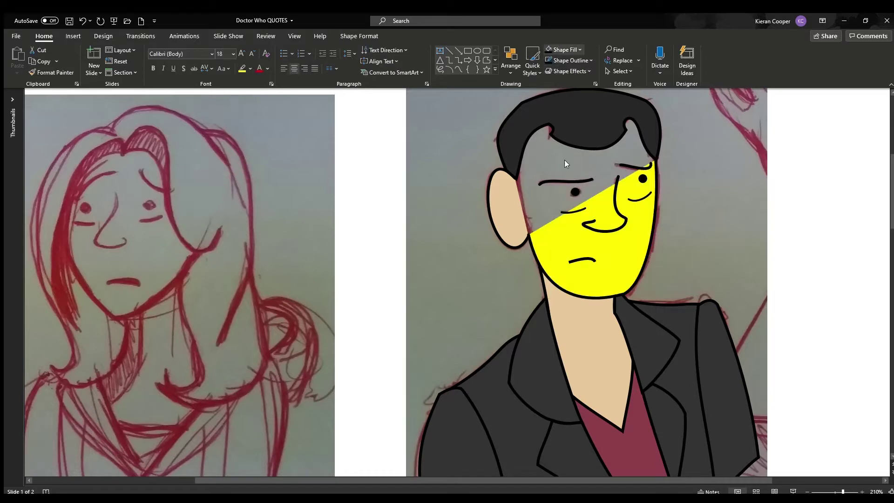
- Draw a skin-toned freeform without outline, about 3.58 by 4.04 cm, over the upper face and send it behind the hair and facial features
click(486, 60)
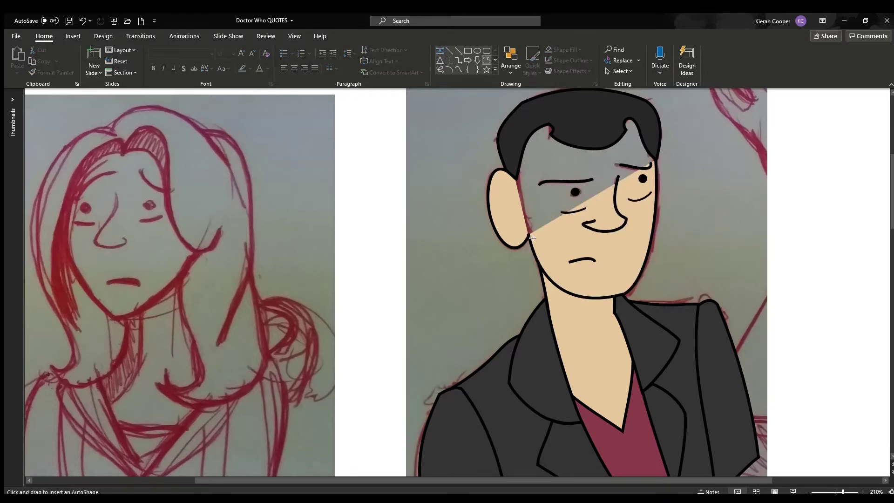
click(547, 242)
click(535, 238)
click(557, 64)
click(549, 50)
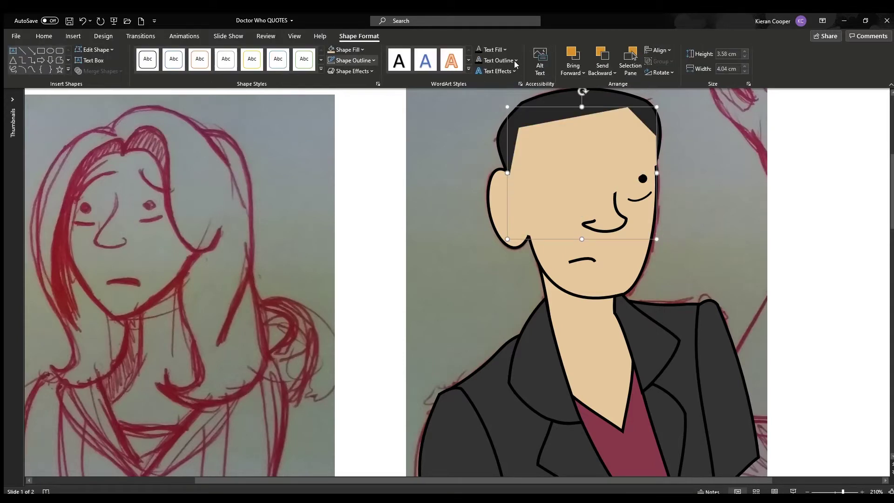
click(602, 60)
click(602, 60)
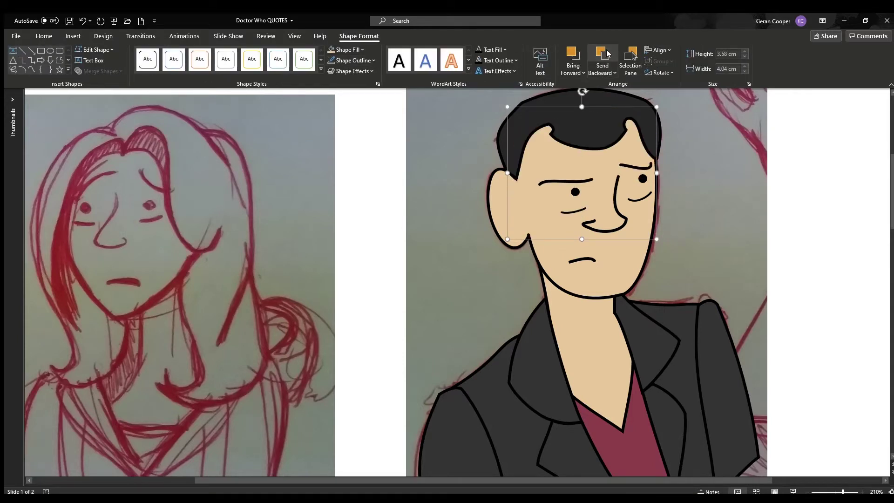
click(789, 211)
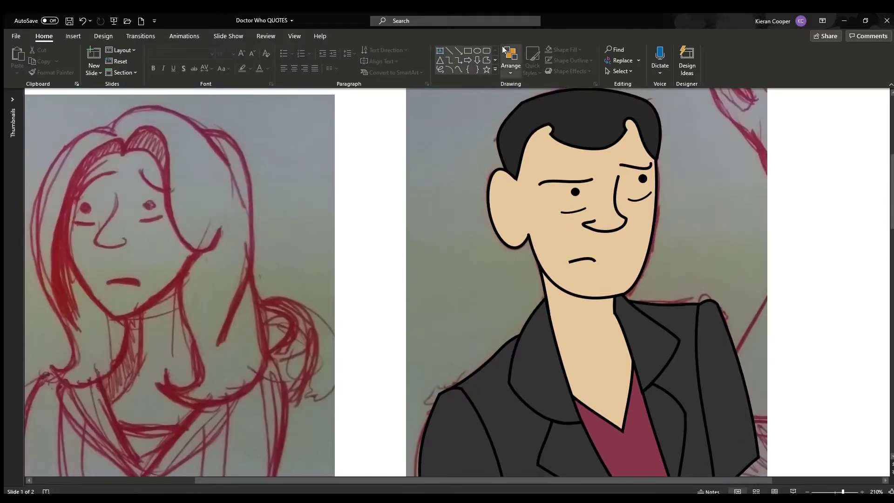
- Draw a short, slightly bent black neck line about 1.04 cm tall from the jaw down beside the right-hand collar
click(486, 60)
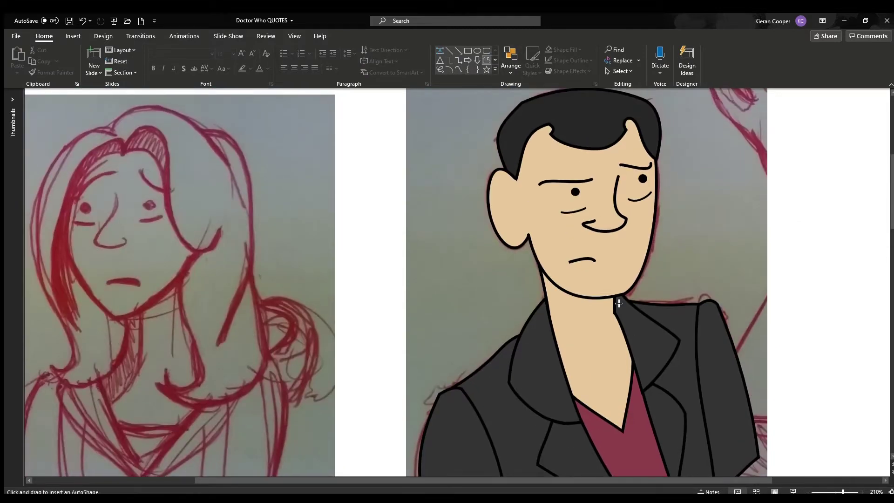
double_click(614, 334)
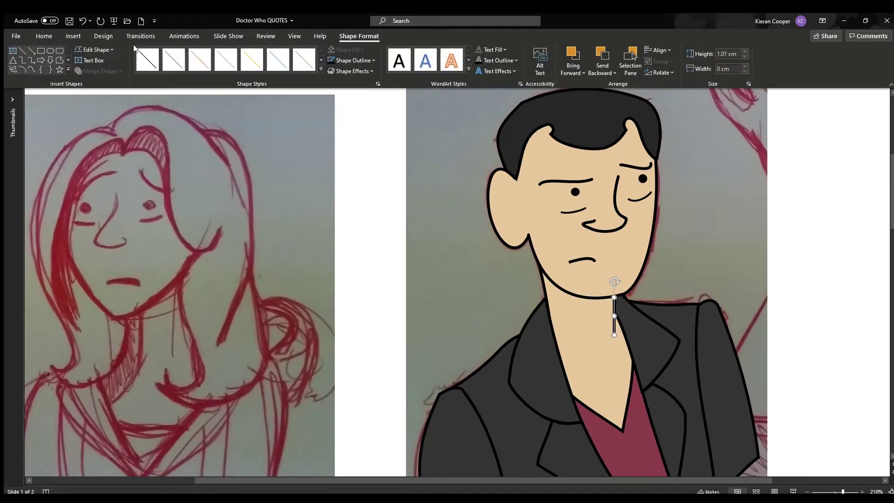
key(ctrl+z)
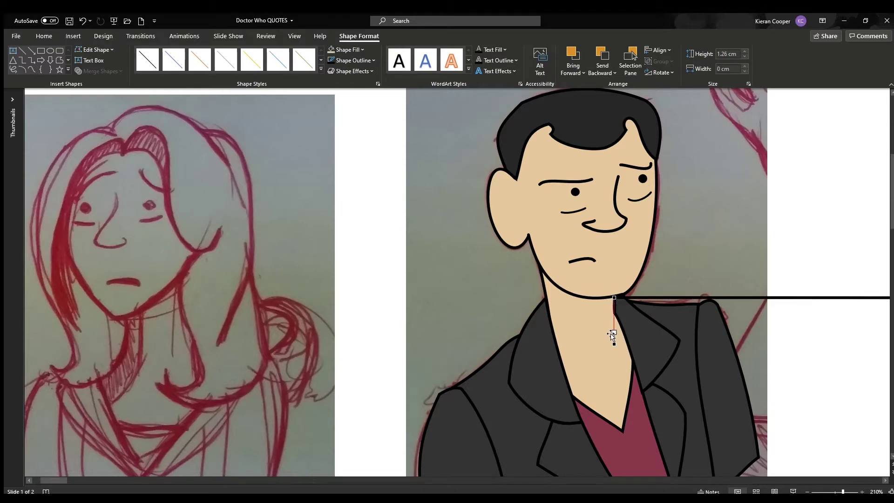
click(614, 297)
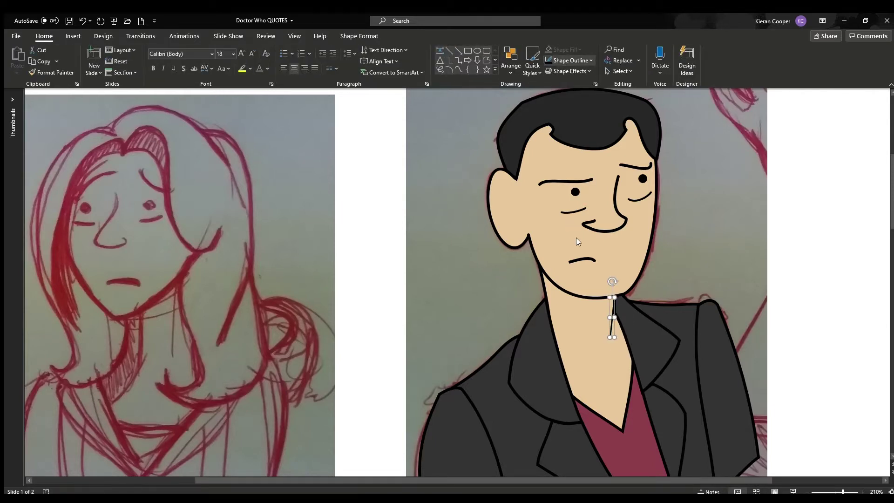
double_click(609, 336)
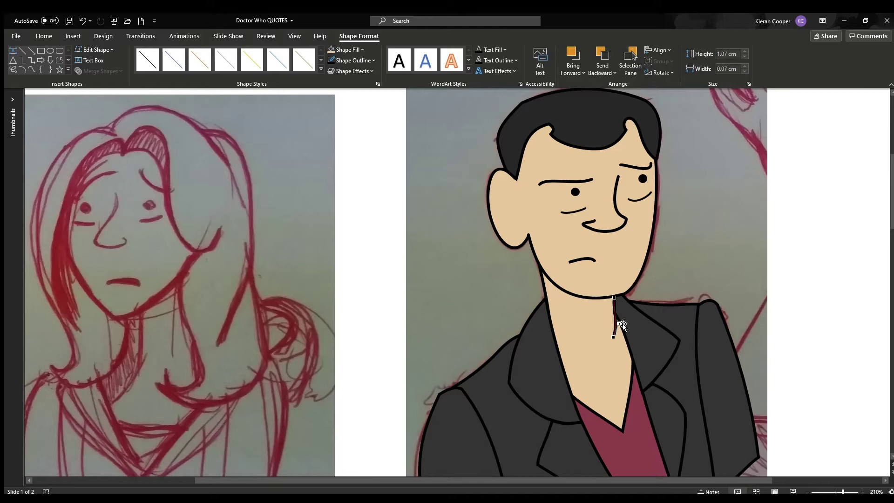
click(794, 303)
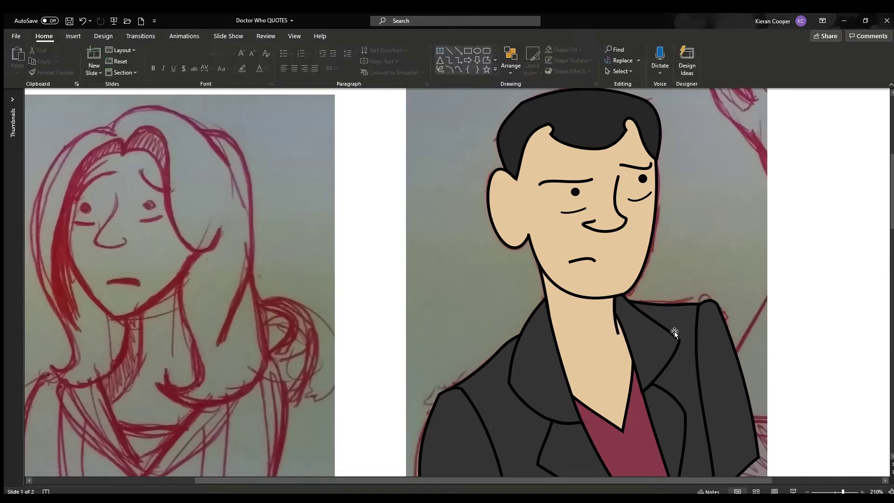
click(614, 329)
right_click(614, 328)
click(642, 321)
click(802, 250)
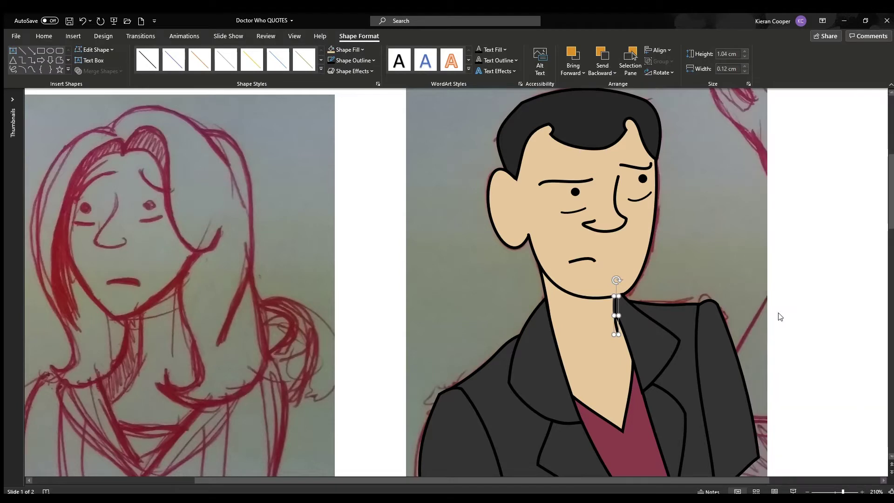
click(762, 275)
scroll(762, 274, down, 1)
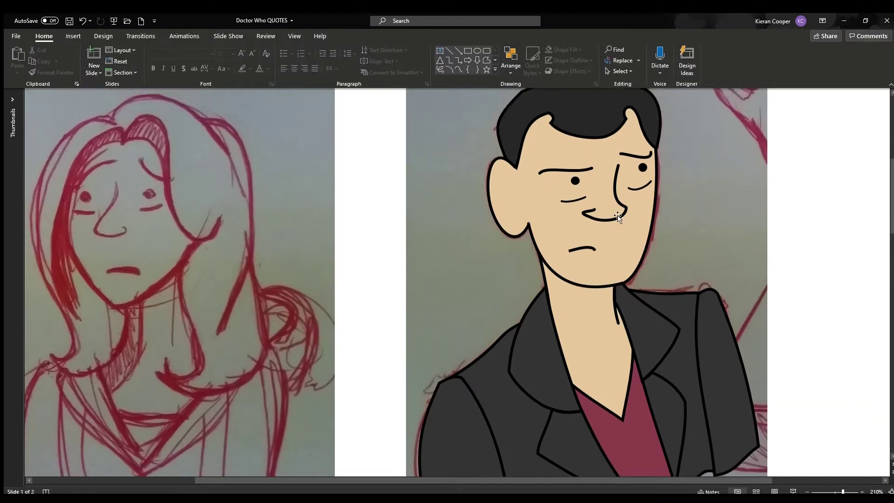
scroll(614, 214, up, 1)
click(486, 60)
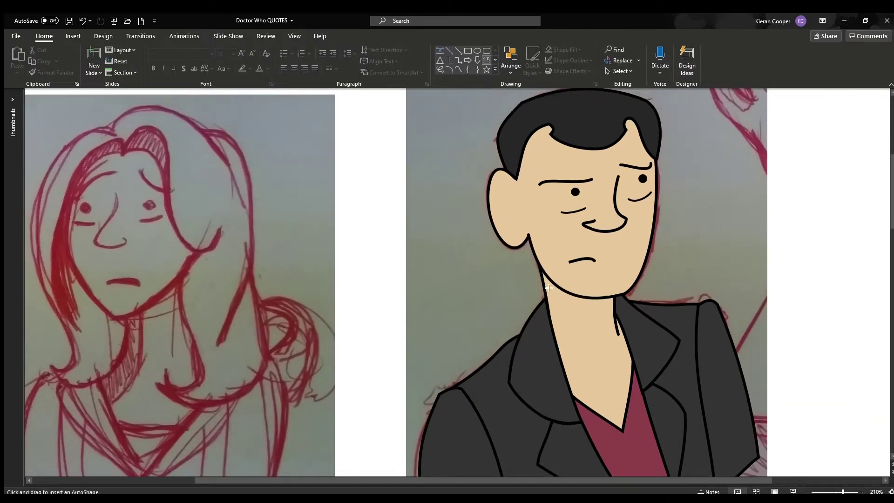
drag(560, 288, 576, 364)
drag(580, 397, 579, 397)
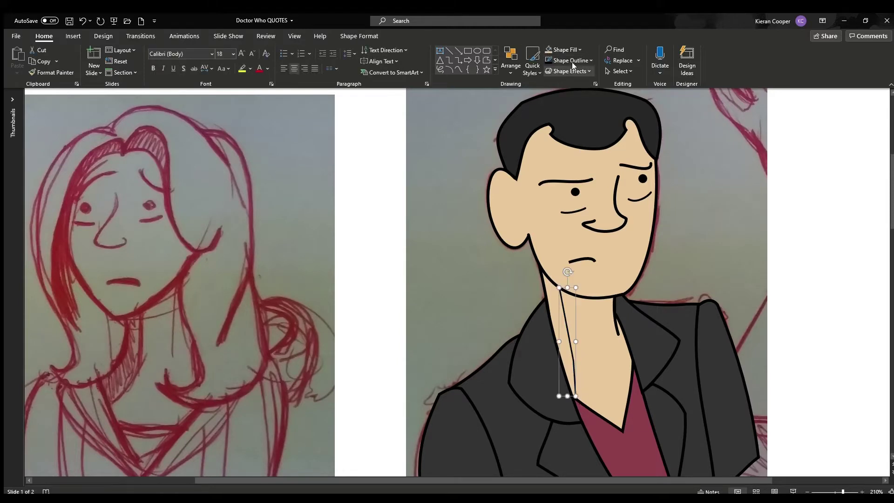
key(Delete)
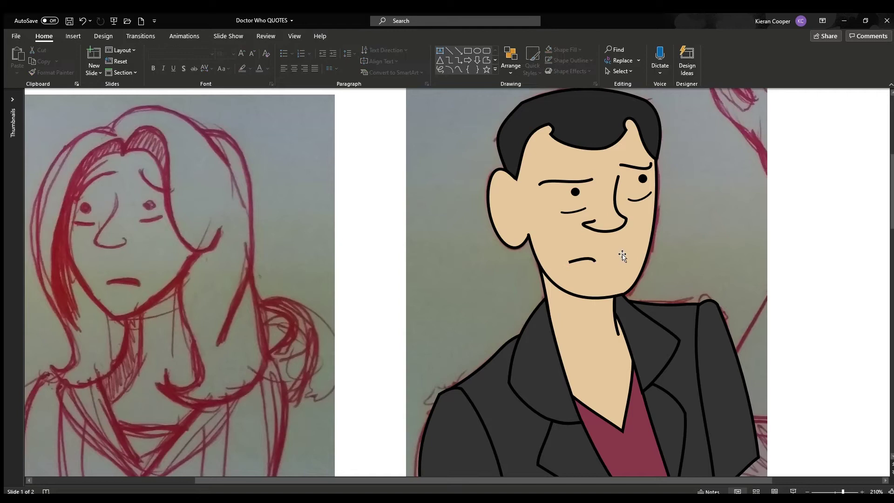
- Edit the hair shape's points to extend the left-hand sideburn further down in front of the ear
scroll(657, 242, up, 1)
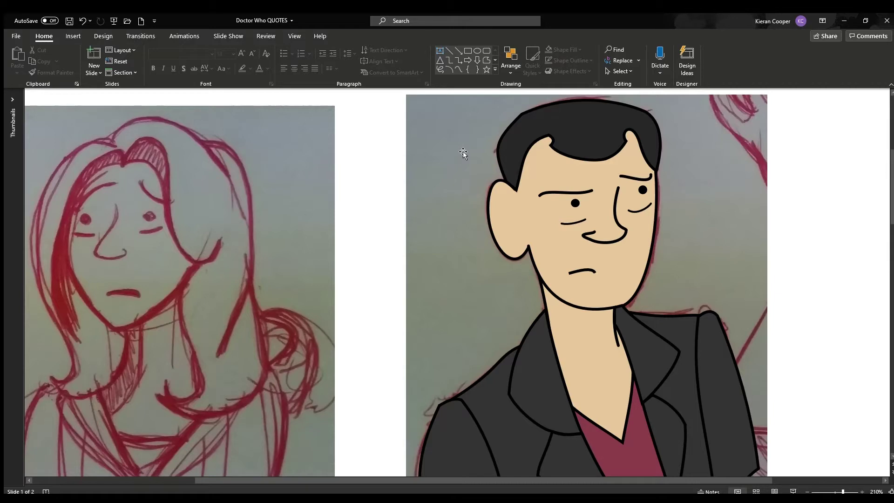
double_click(517, 189)
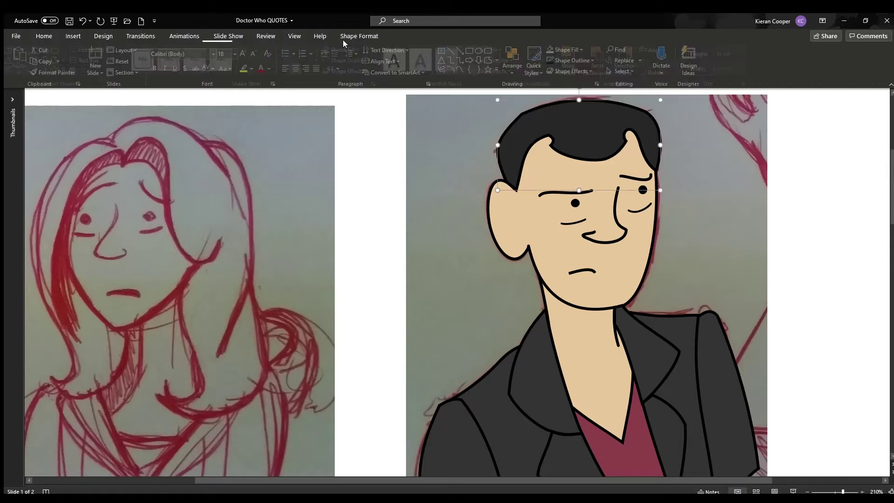
drag(518, 193, 521, 208)
click(550, 135)
drag(523, 140, 517, 161)
click(747, 237)
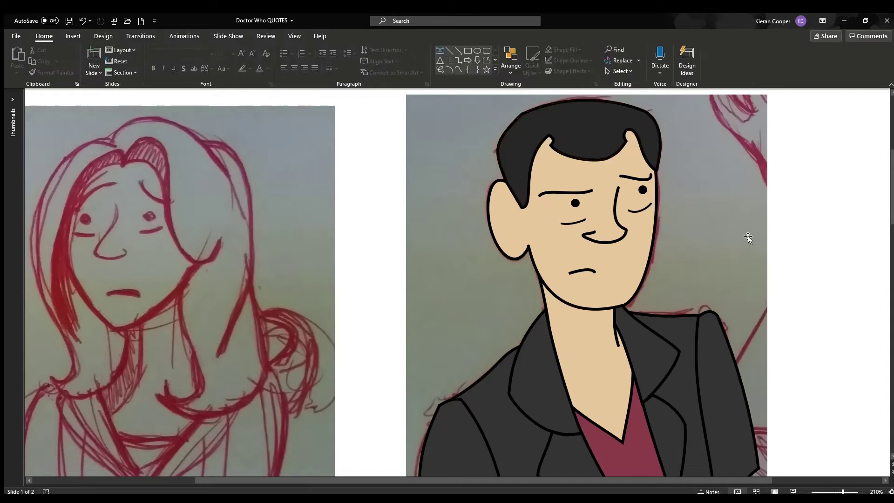
- Adjust the hair outline's curve handles where the back of the hair meets the top of the ear
double_click(531, 169)
click(506, 180)
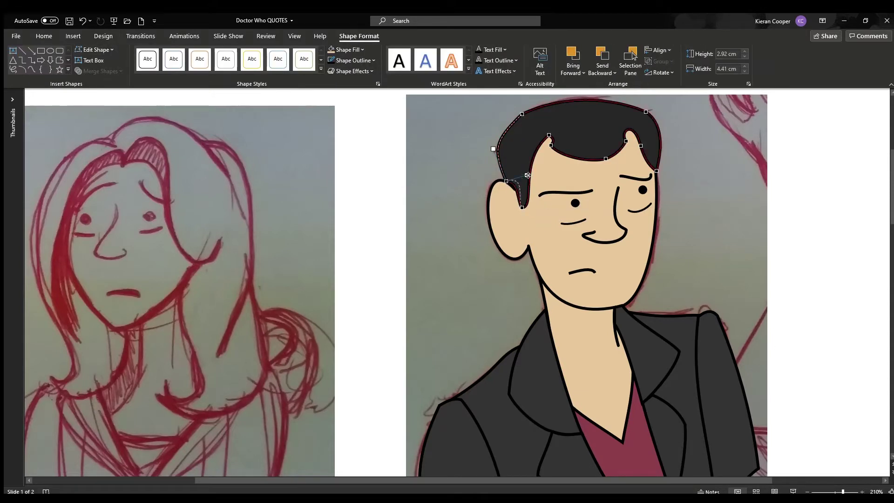
click(827, 272)
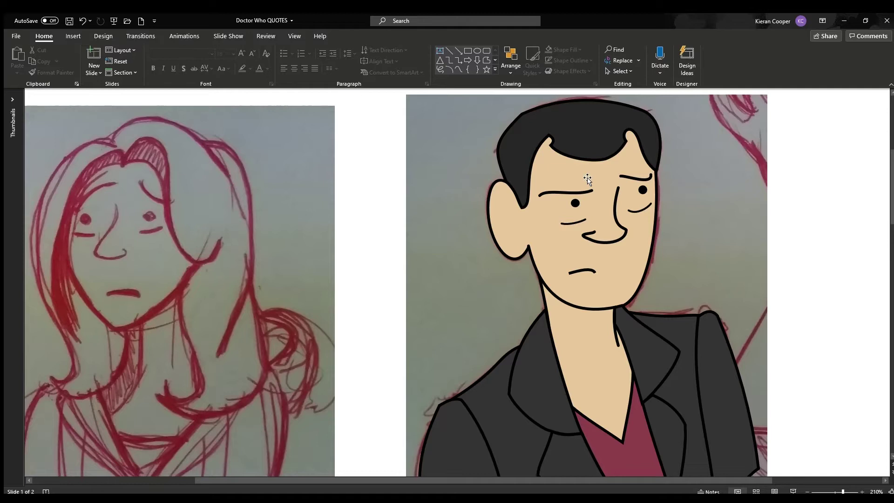
- Draw a two-segment black line about 2.67 cm wide from the sketched woman's hair parting to the flick beside her cheek
scroll(740, 375, down, 2)
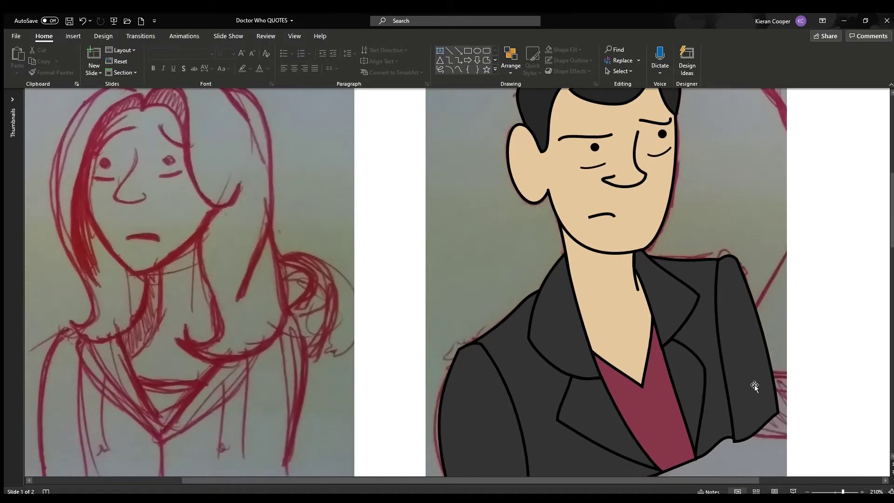
drag(730, 479, 591, 480)
scroll(506, 365, up, 2)
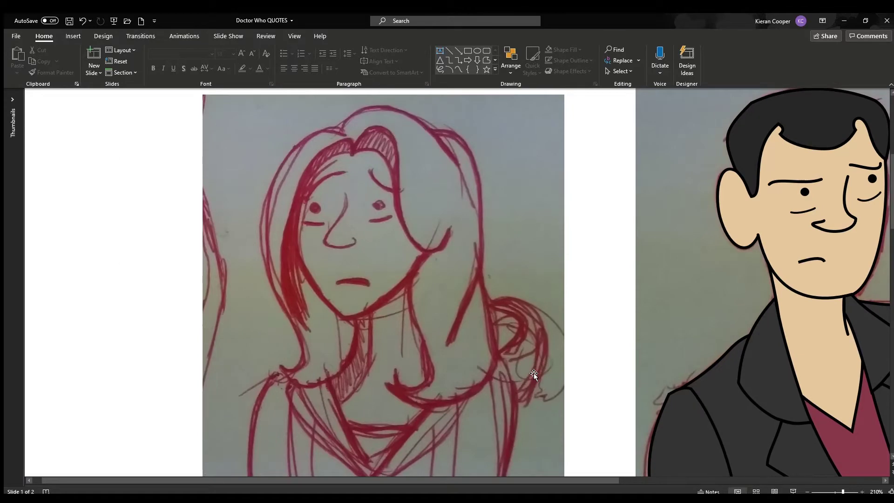
scroll(505, 116, down, 1)
click(486, 60)
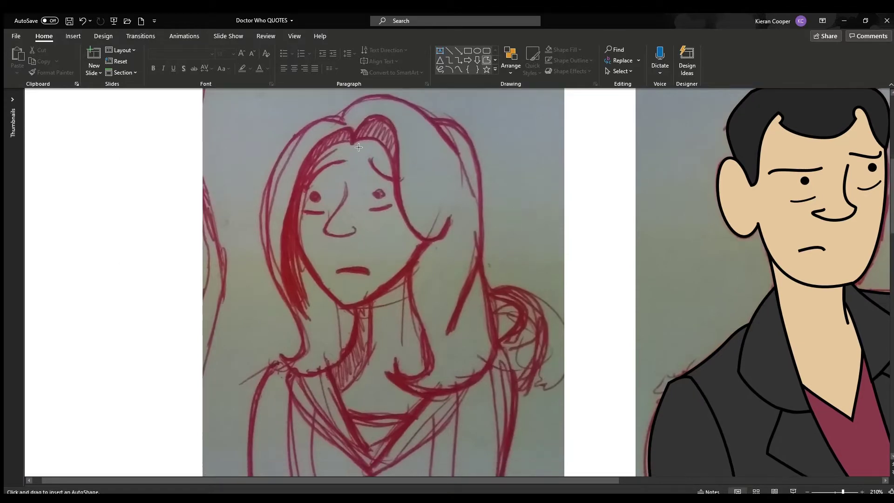
double_click(452, 215)
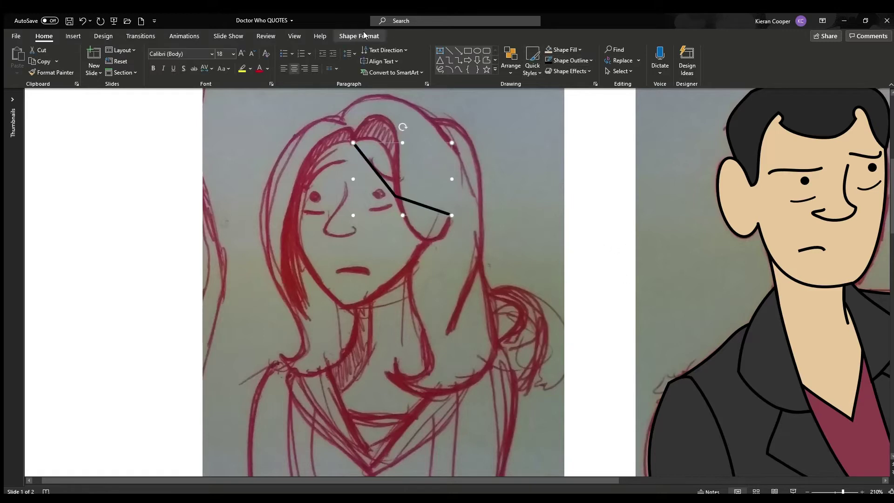
- Bend both segments of the woman's fringe line into an S-curve that follows the sketched hair edge
click(102, 80)
drag(369, 160, 393, 124)
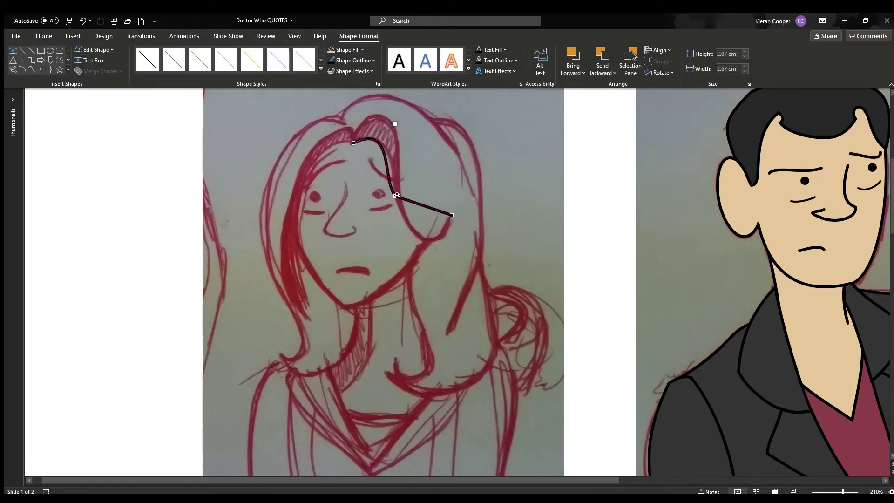
drag(413, 202, 433, 269)
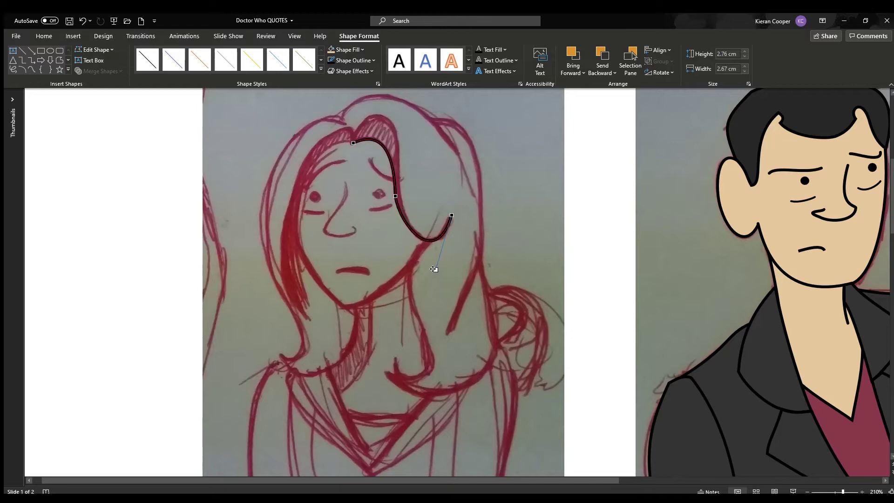
click(423, 237)
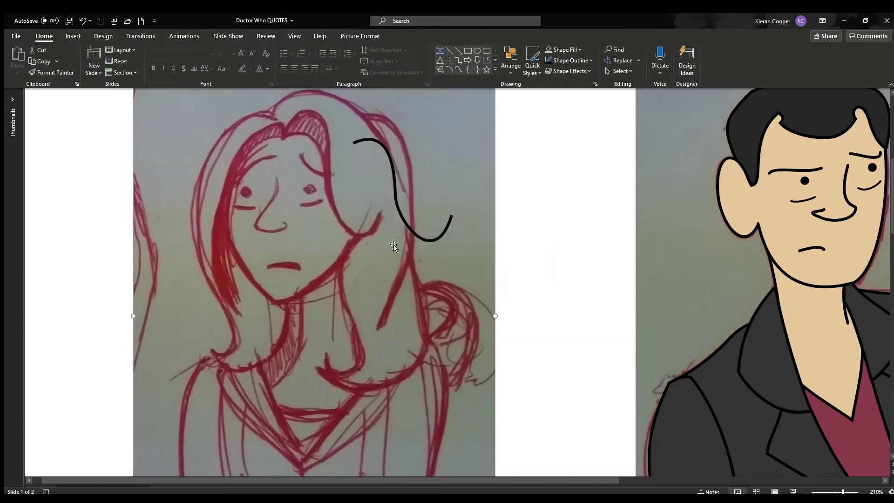
- Refine the curve handles at the middle point of the woman's fringe line for a smoother bend
click(423, 238)
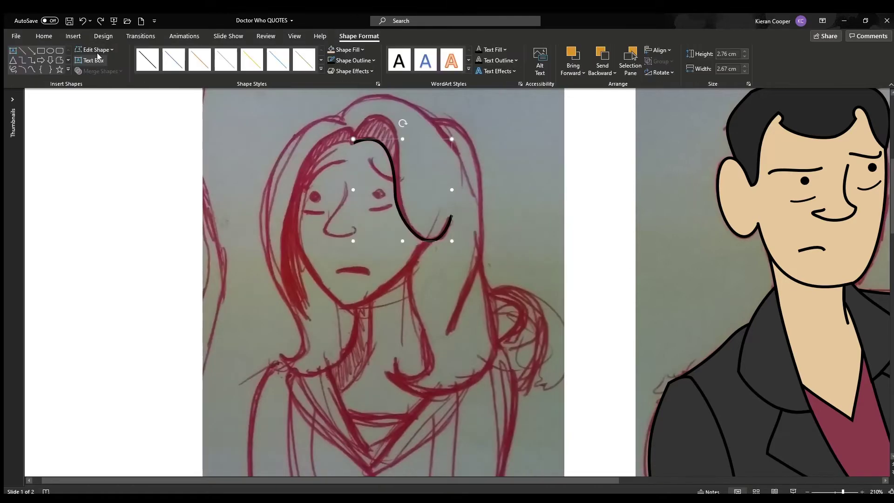
click(96, 49)
click(102, 79)
drag(395, 194, 393, 178)
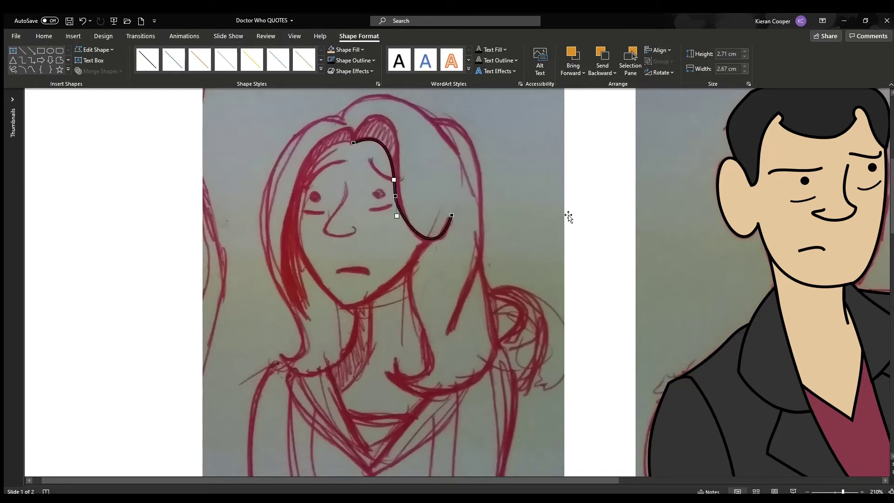
- Draw a straight black line about 2.05 cm high and 1.44 cm wide from the woman's hair parting to the lower fringe line
key(Escape)
click(486, 59)
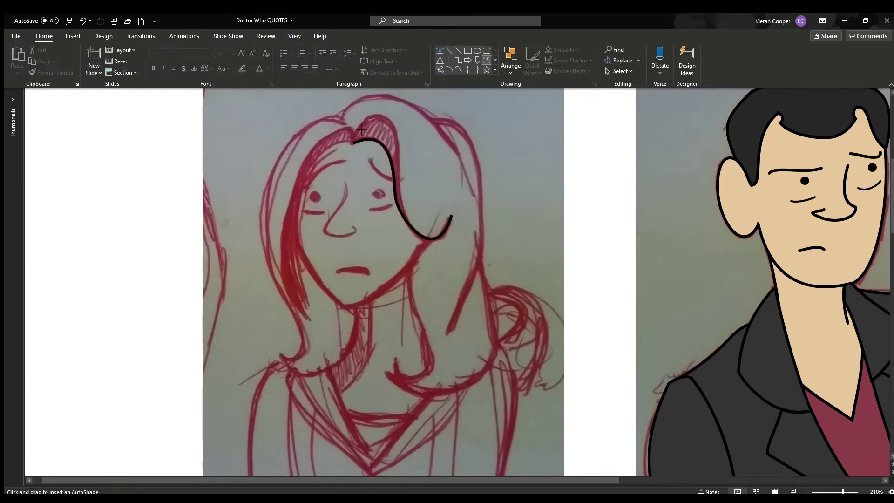
drag(354, 144, 407, 220)
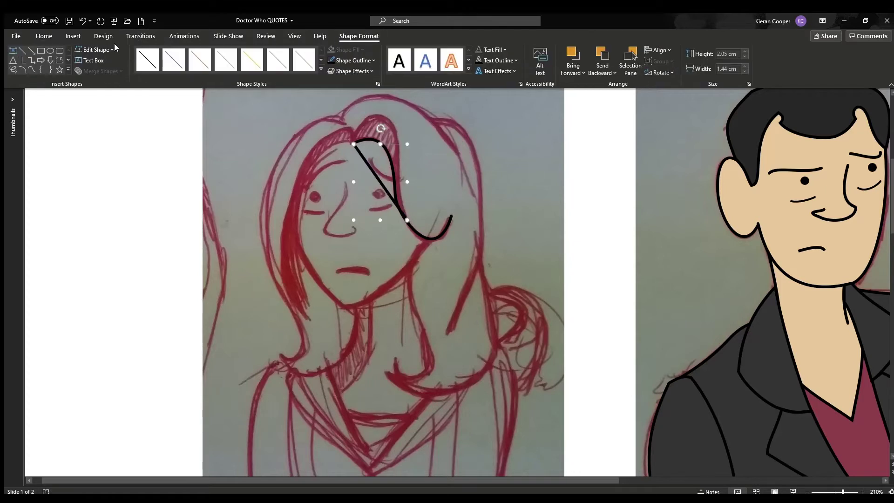
- Bend the new line into an arch over the shaded hair beside the woman's parting
click(111, 50)
click(100, 72)
scroll(382, 279, up, 1)
click(407, 260)
mouse_move(408, 195)
mouse_down()
mouse_move(427, 186)
mouse_move(384, 125)
mouse_move(399, 184)
mouse_up()
click(353, 188)
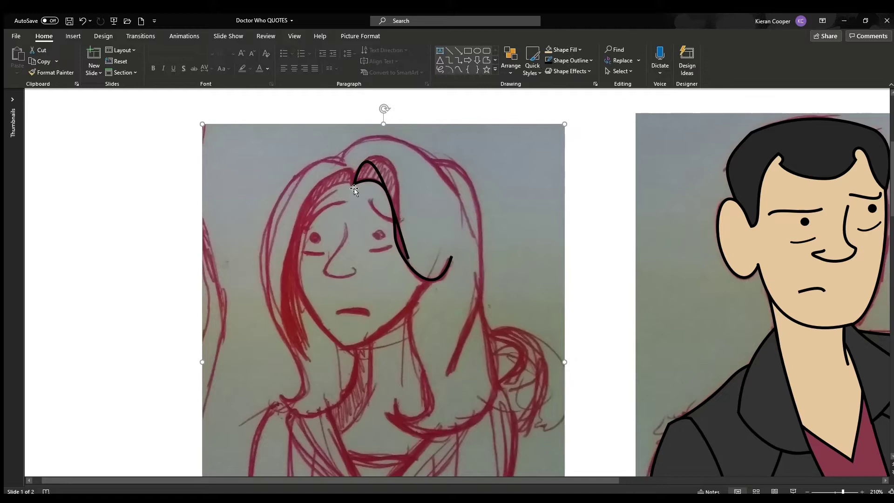
- Reshape the arched line around its middle point so it follows the shaded hair's edge down to the fringe line
click(354, 188)
click(111, 49)
click(100, 71)
drag(395, 214, 412, 159)
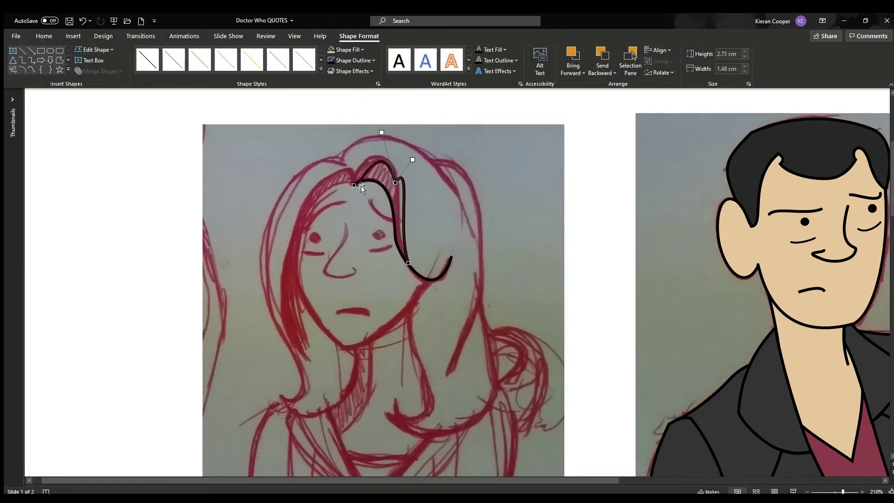
drag(354, 162, 355, 161)
click(395, 182)
drag(379, 133, 391, 136)
click(394, 235)
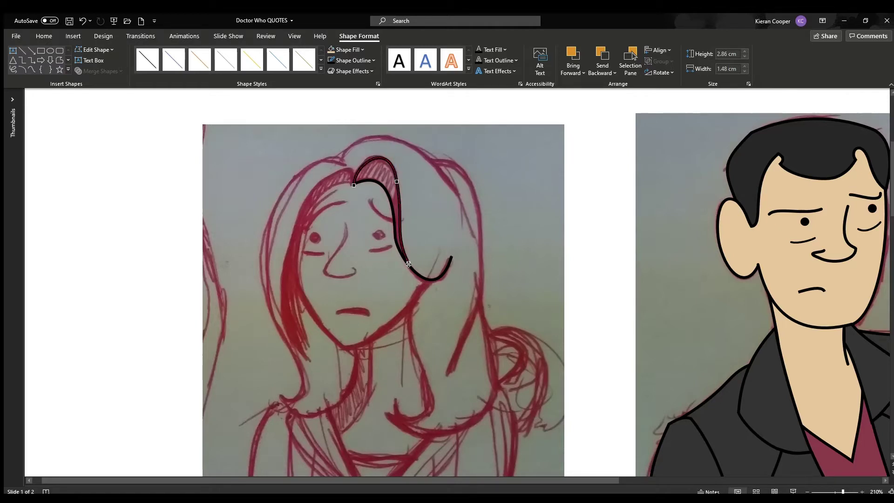
click(583, 248)
- Draw a closed five-sided face shape about 4.47 cm high and 3.68 cm wide, unfilled, with a 2.25 pt black outline
click(399, 194)
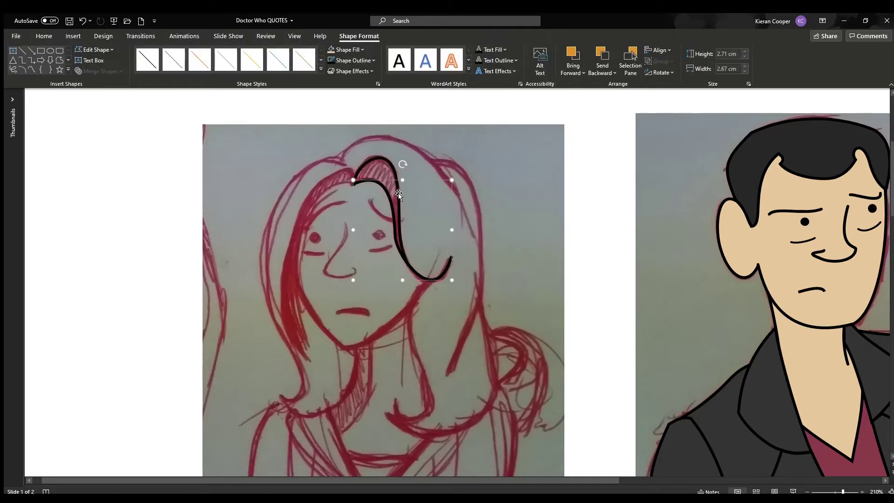
key(ctrl+1)
click(611, 224)
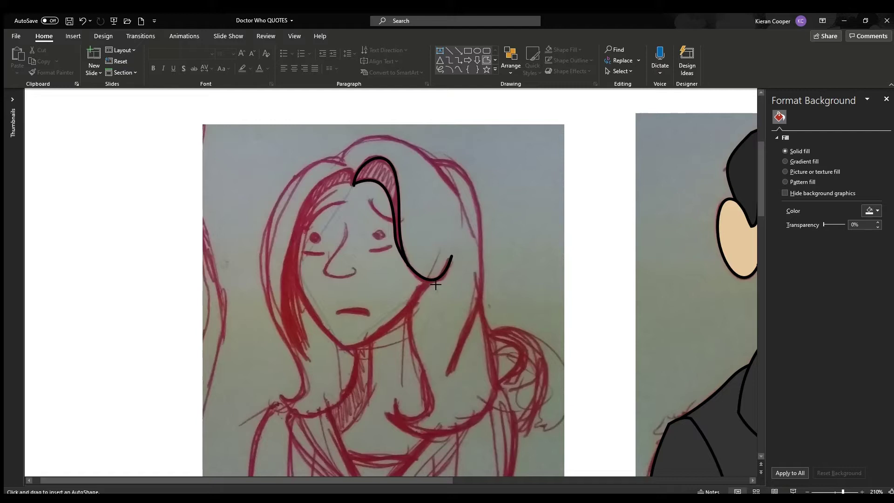
click(352, 185)
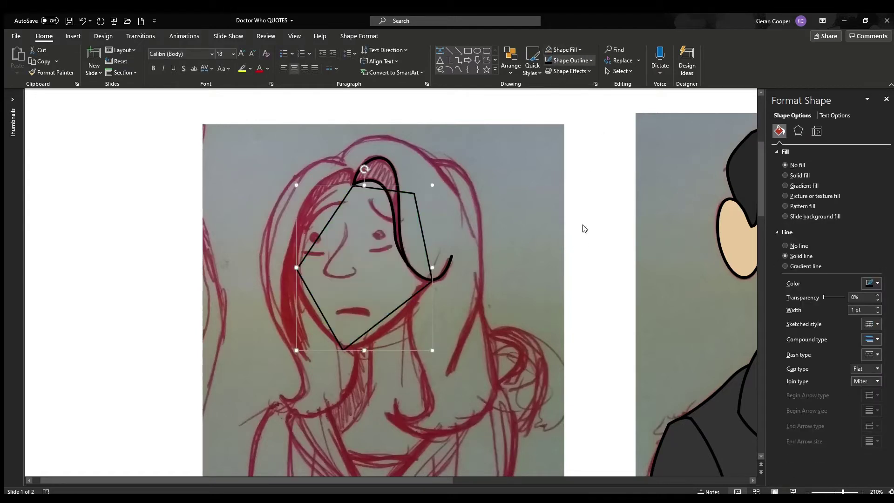
double_click(375, 166)
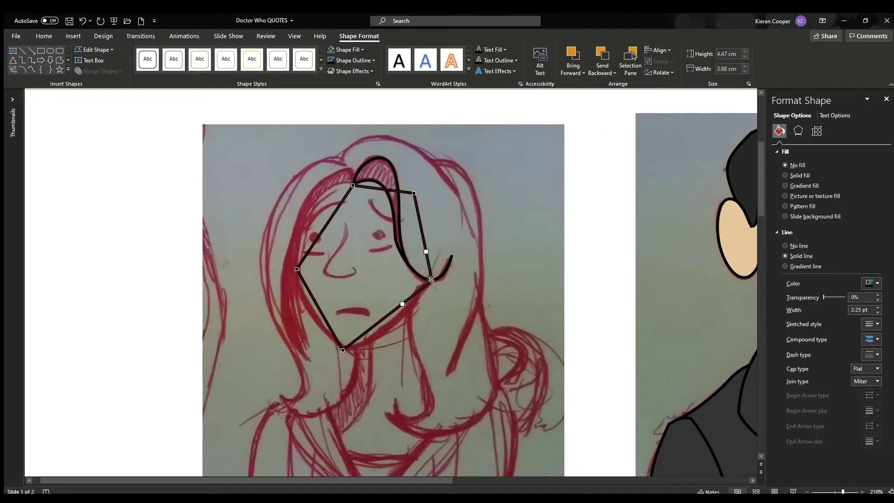
- Bend the face shape's jaw, cheek and forehead edges to follow the sketched face
drag(402, 304, 399, 326)
click(298, 269)
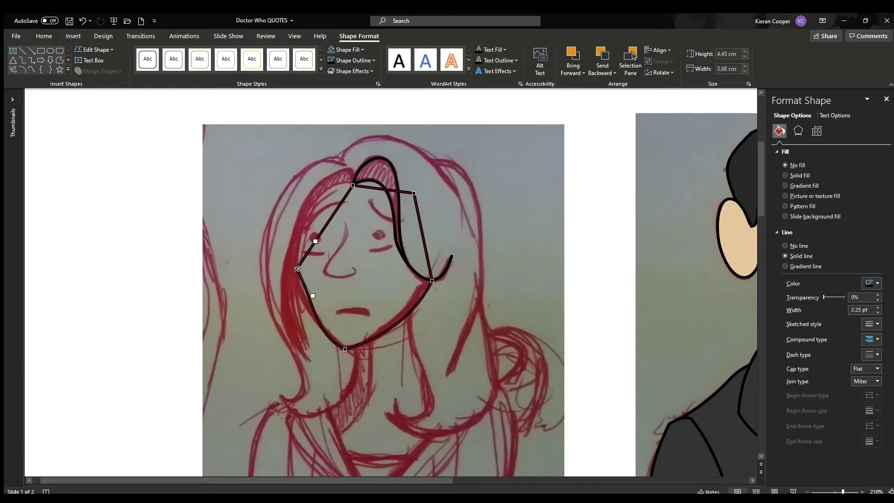
drag(315, 241, 285, 208)
click(353, 185)
drag(370, 188, 370, 159)
click(460, 235)
- Draw a closed four-point shape about 4.85 cm high over the shaded strand left of the face, unfilled with a 2.25 pt black outline
click(486, 60)
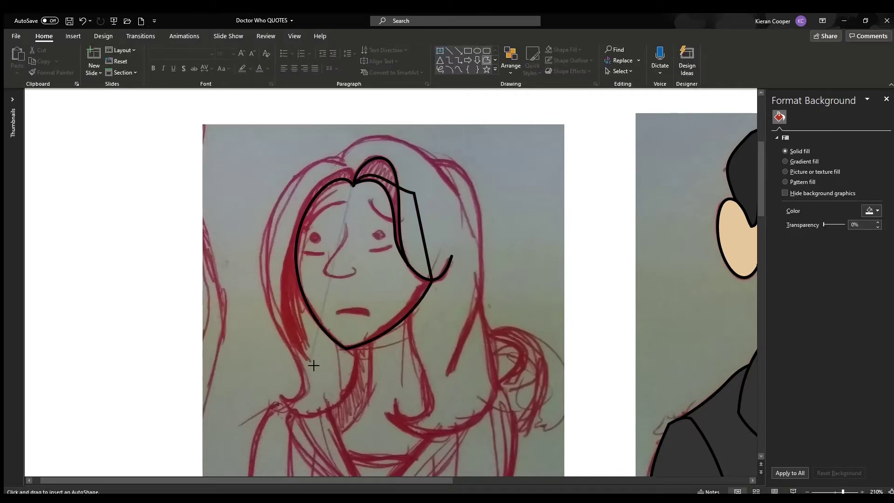
click(311, 188)
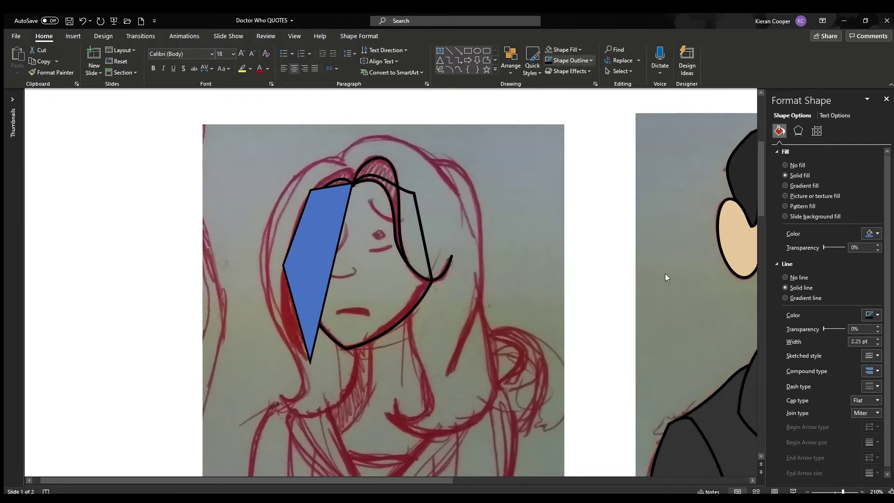
double_click(428, 289)
click(321, 242)
click(95, 49)
click(108, 71)
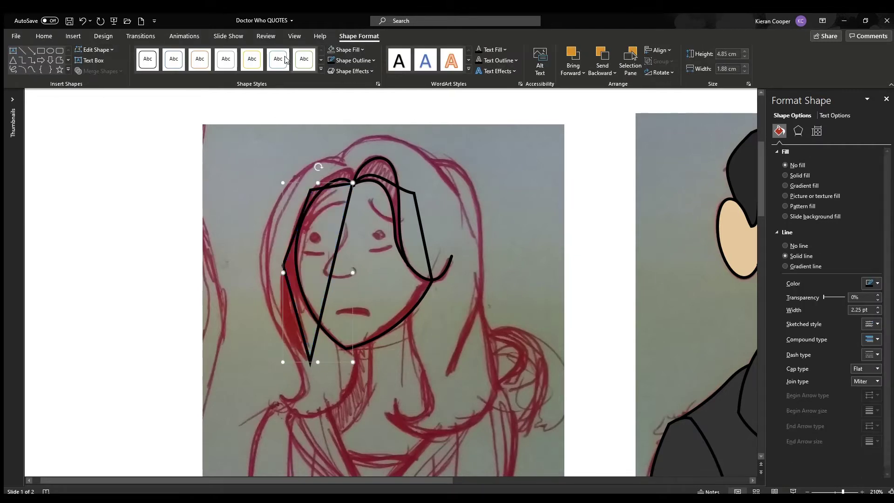
- Curve the inner and outer edges of the left strand shape to follow the dark shading from parting to tip
drag(303, 340, 274, 318)
drag(323, 302, 302, 280)
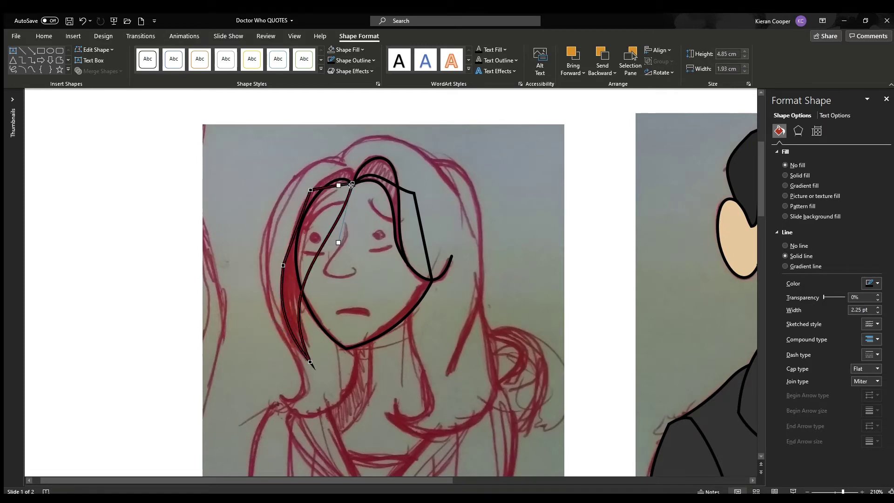
drag(332, 186, 332, 170)
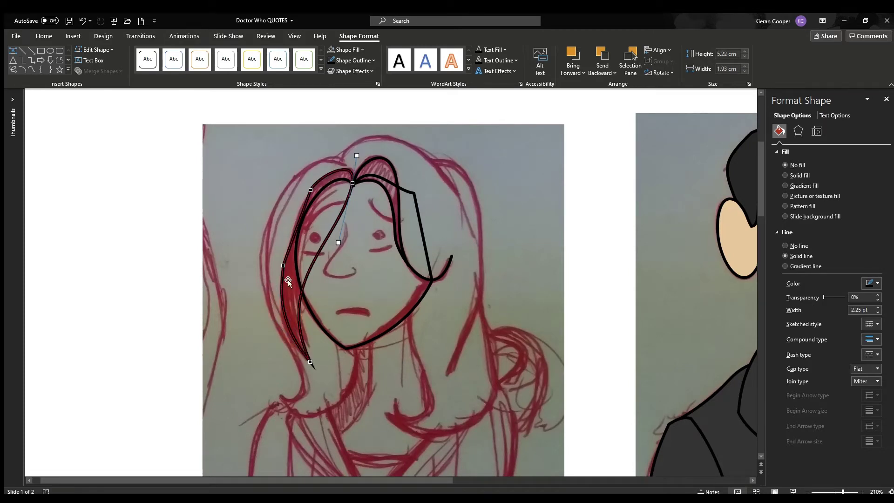
click(284, 263)
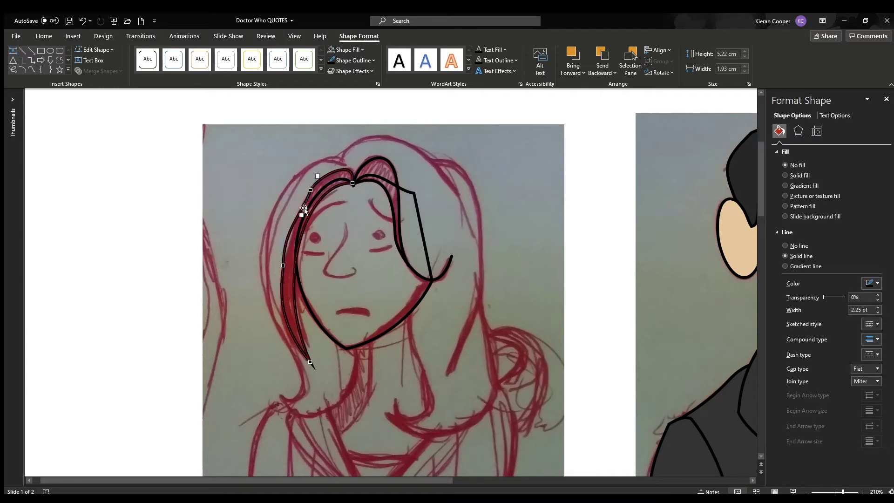
drag(303, 210, 301, 202)
drag(283, 282, 284, 284)
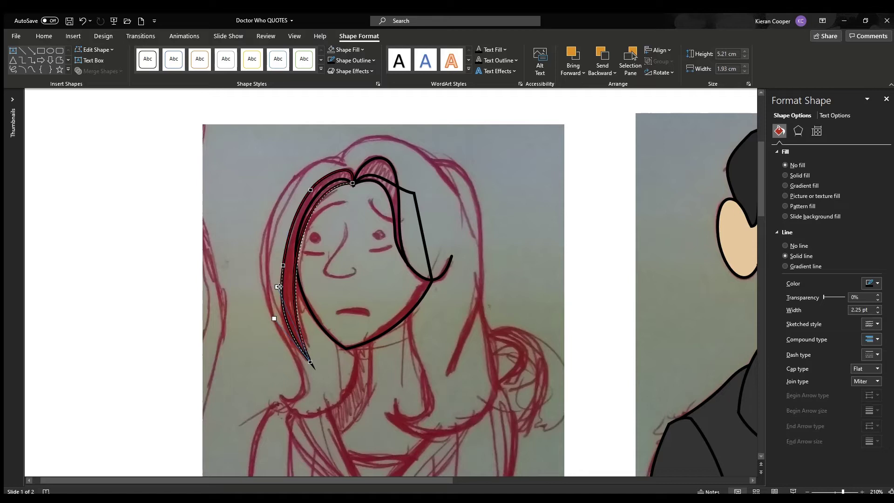
click(353, 183)
click(601, 233)
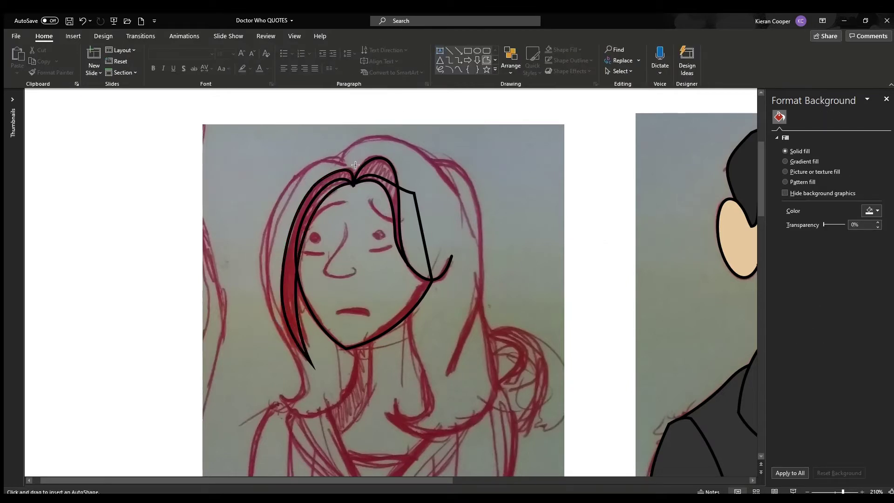
- Draw a two-segment black line from the parting over the crown to the lower right hair, curving it along the sketch
drag(442, 170, 450, 390)
double_click(447, 377)
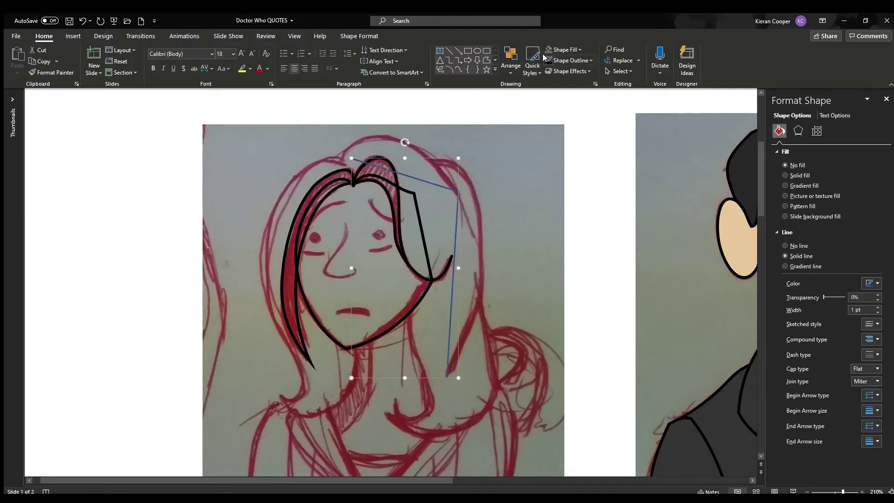
drag(392, 167, 443, 155)
drag(459, 328, 466, 356)
drag(346, 161, 348, 161)
drag(476, 331, 480, 318)
click(601, 300)
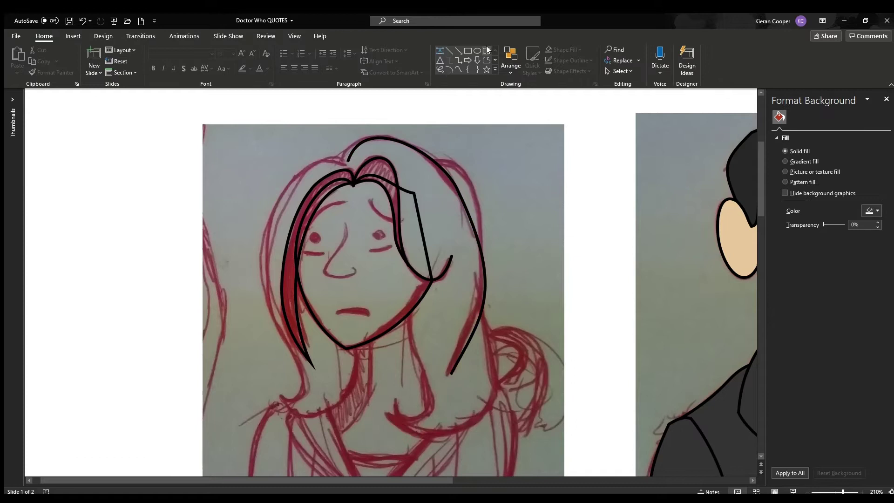
- Draw a closed five-point shape about 3.68 cm high and 2.74 cm wide around the lower right hair, unfilled with a 2.25 pt black outline
click(435, 281)
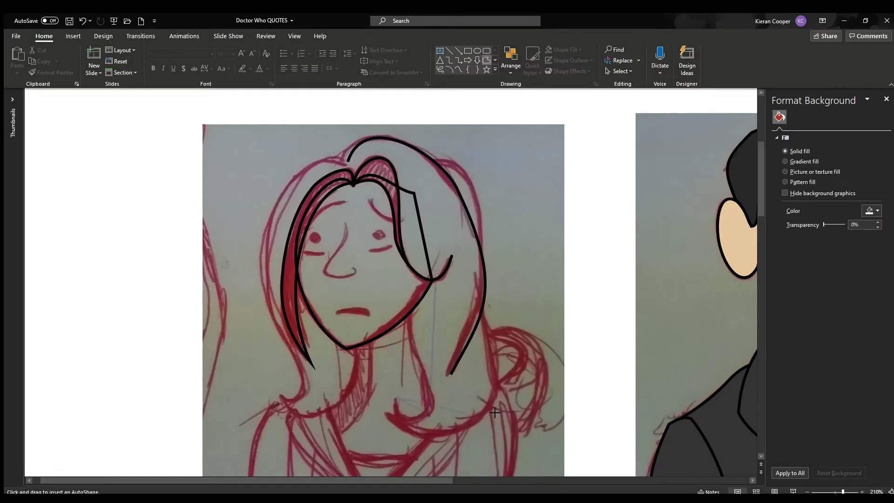
click(482, 310)
click(435, 279)
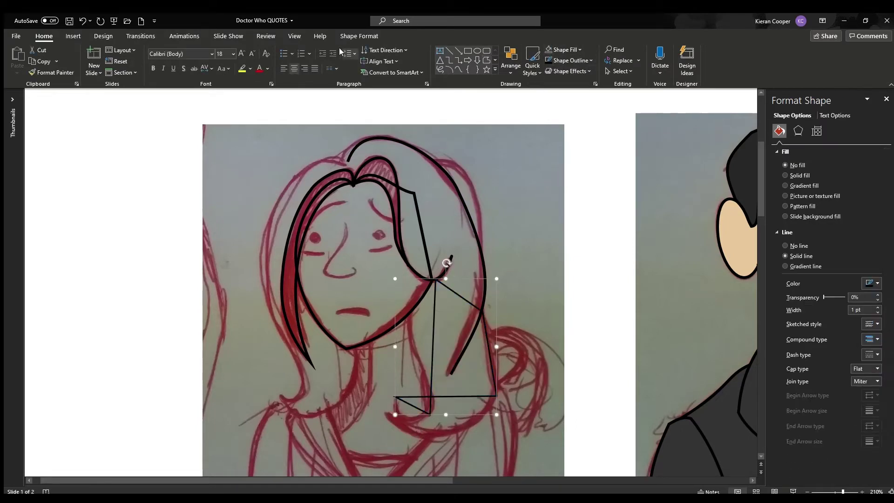
click(101, 50)
click(102, 80)
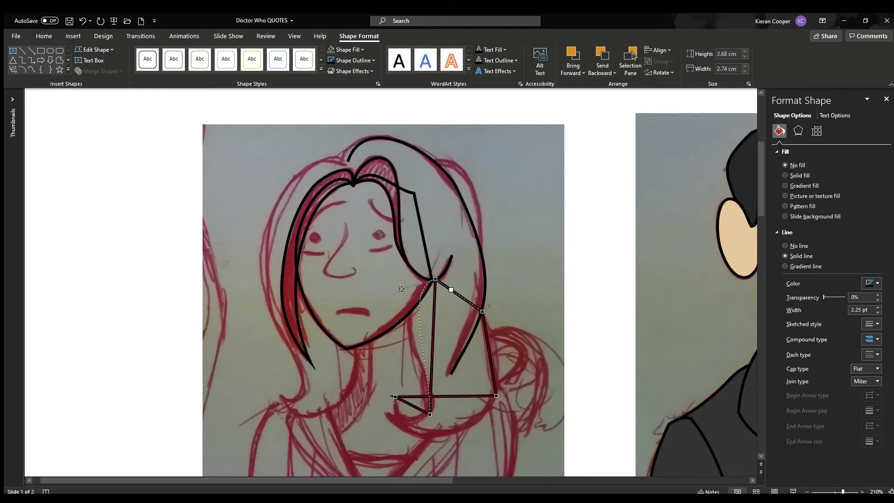
- Bend the lower right hair shape's inner edge beside the neck and round the underside of its curled tip
drag(401, 289, 375, 311)
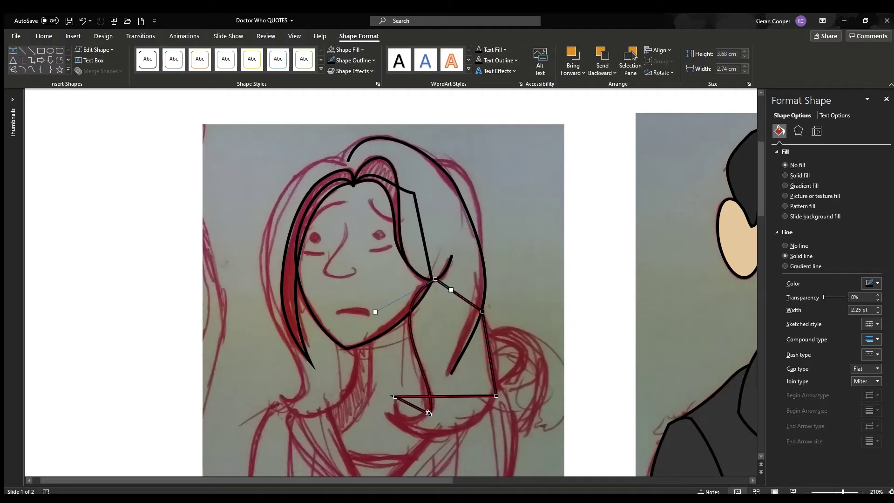
drag(428, 413, 409, 404)
click(416, 415)
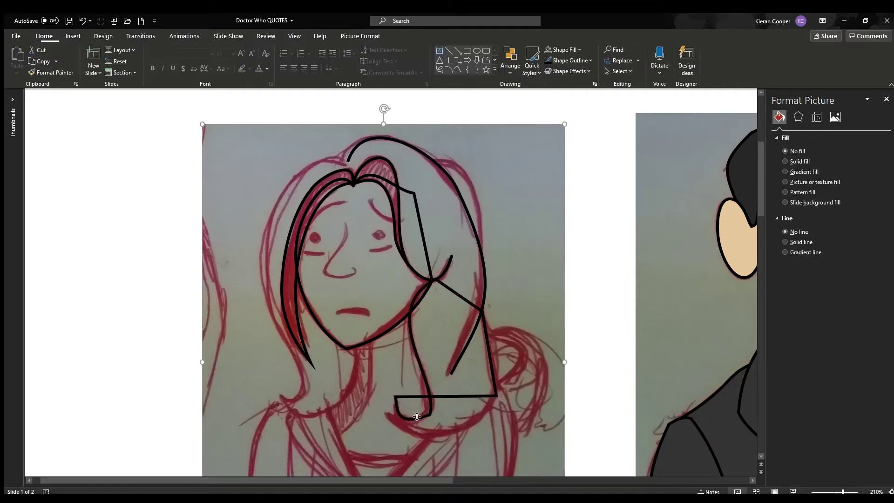
- Curve the lower right hair shape's bottom edge along the sketched hair ends up to the curled tip
click(417, 416)
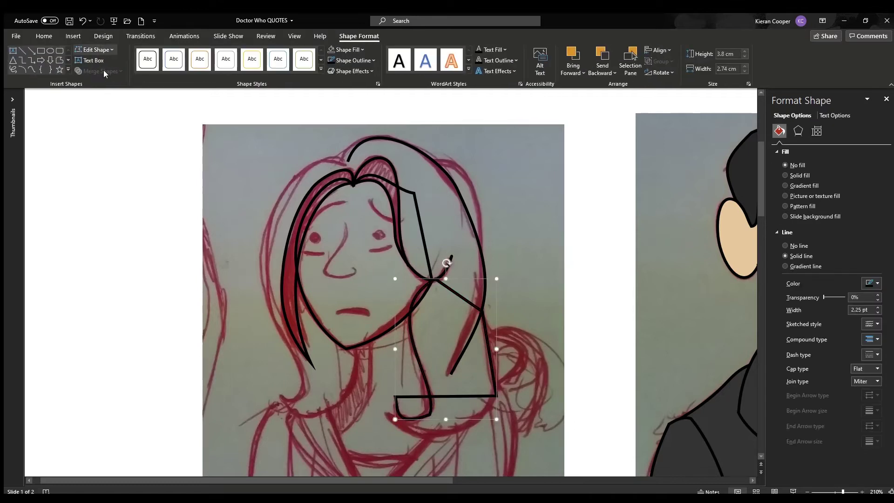
click(495, 395)
drag(464, 396, 479, 437)
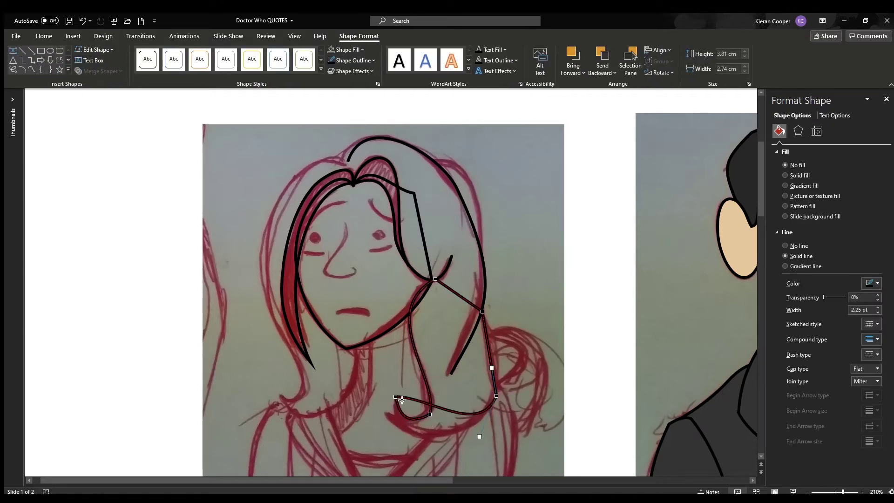
drag(402, 399, 434, 412)
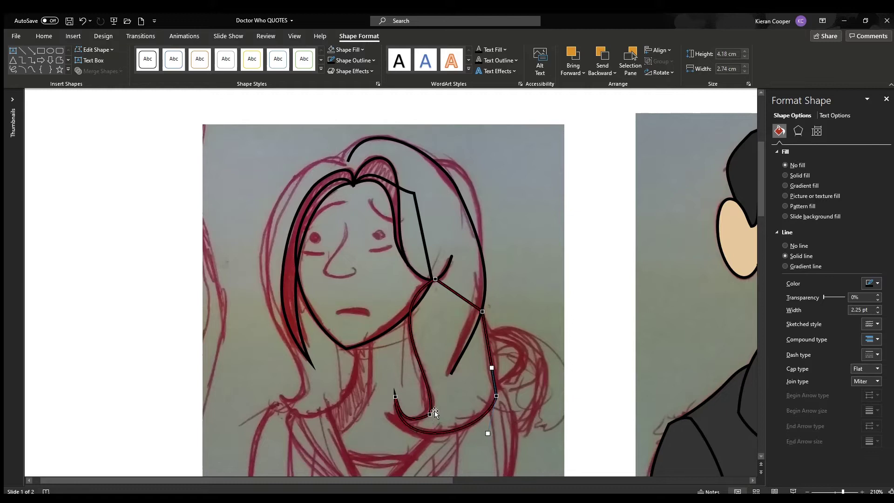
- Refine the lower right hair shape's inner edge and curled tip, and bow its outer edge outward to match the sketch
click(434, 279)
drag(377, 313, 369, 314)
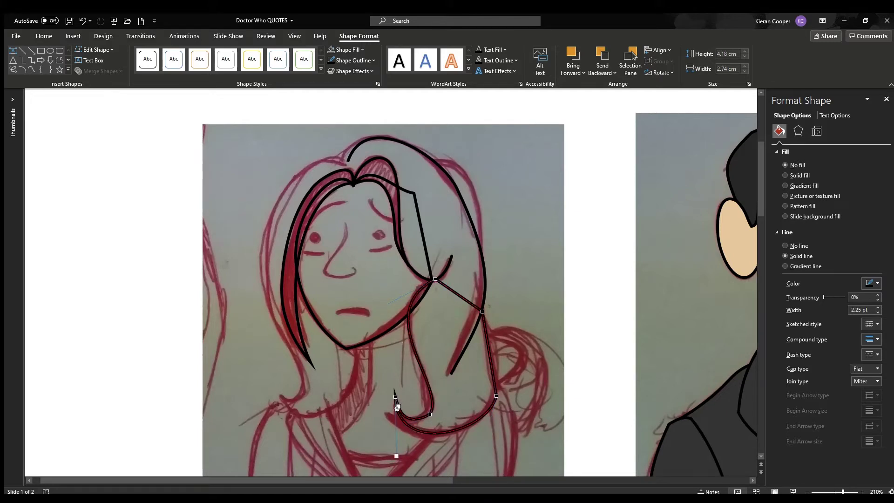
drag(396, 408, 396, 406)
drag(491, 360, 500, 360)
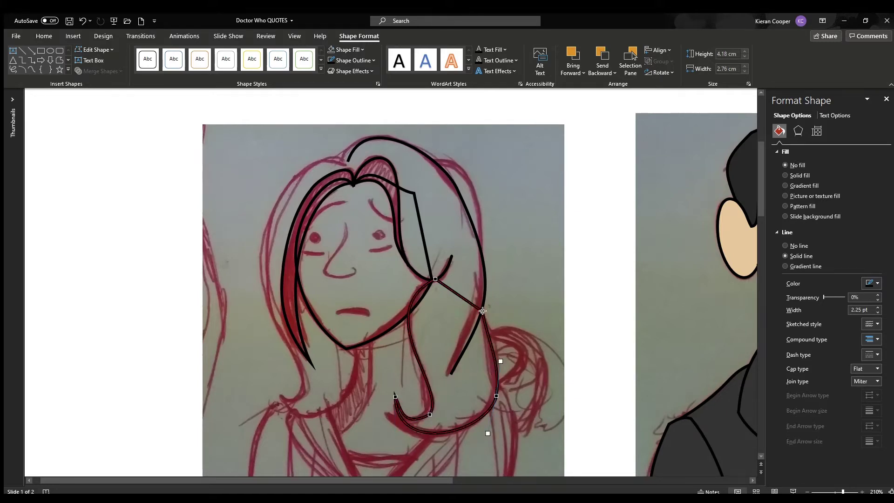
click(562, 368)
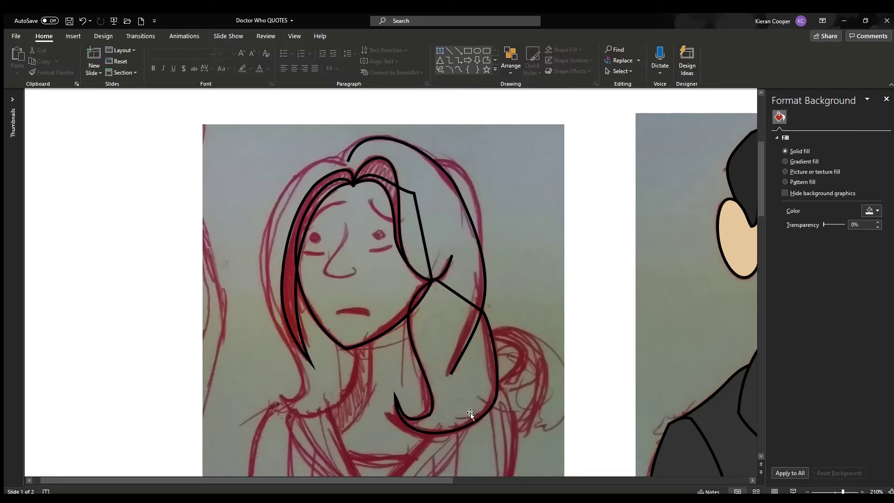
- Draw a closed four-point shape about 6.37 cm high and 2.49 cm wide around the left hair, unfilled with a 2.25 pt black outline
click(486, 60)
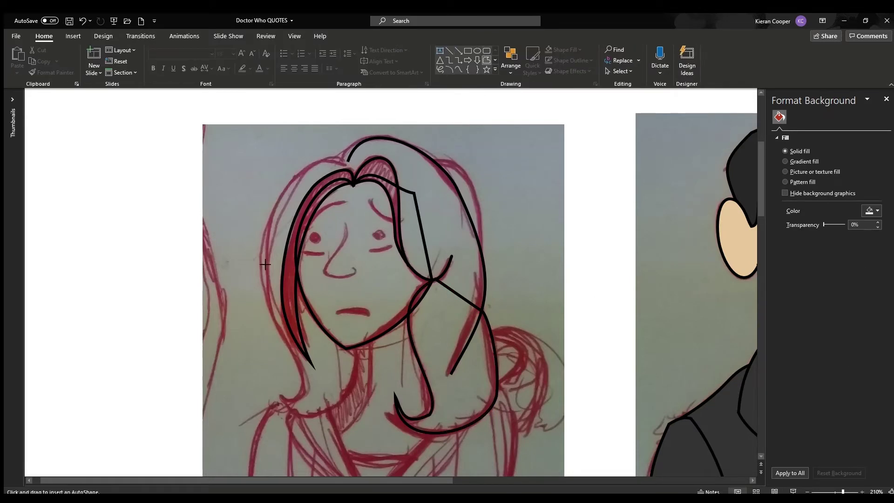
click(354, 350)
click(345, 162)
click(262, 277)
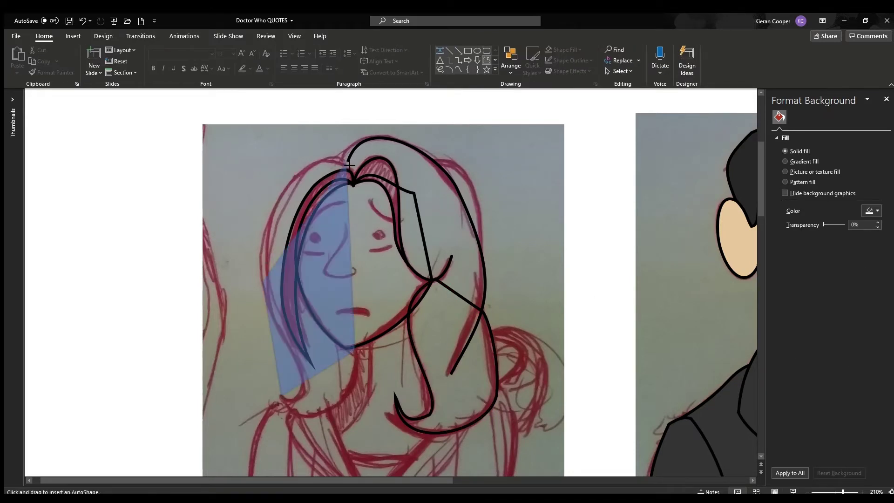
click(280, 394)
click(354, 349)
key(ctrl+shift+v)
click(358, 36)
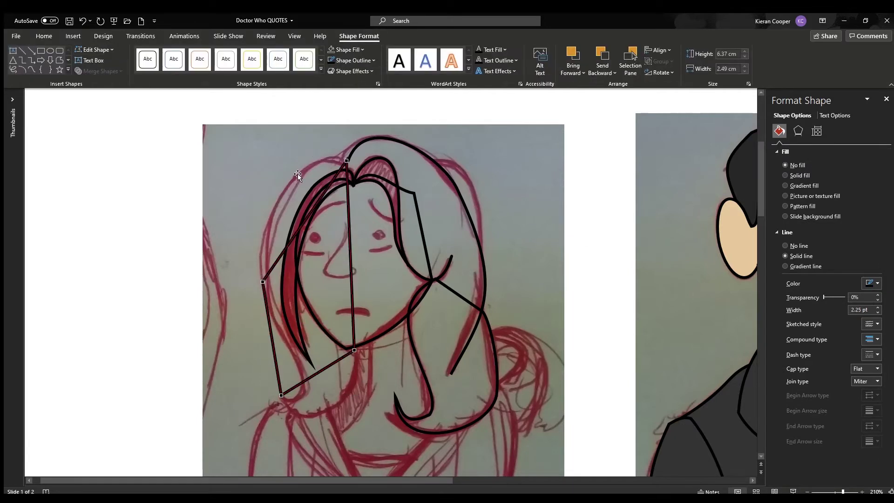
- Bow the left hair shape's outer edge outward and curve its lower edge around the curled tip to match the sketch
drag(302, 223, 259, 205)
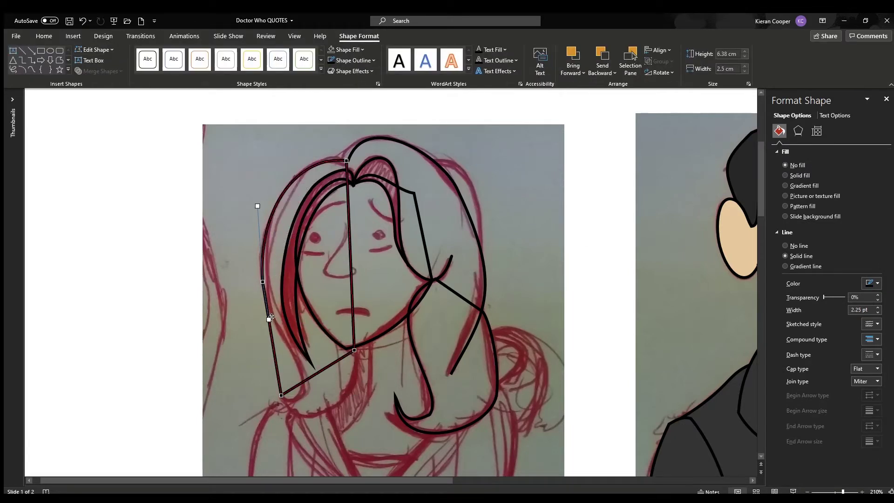
drag(335, 361, 336, 417)
drag(338, 175, 302, 142)
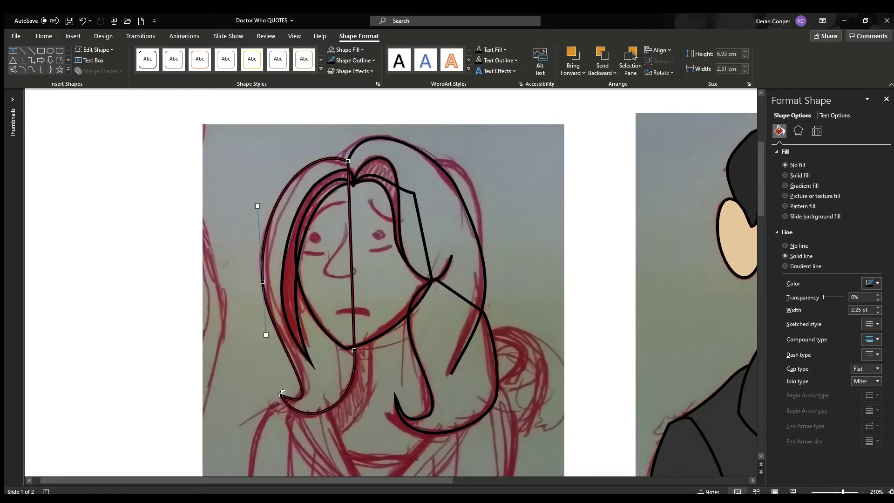
click(546, 316)
- Draw a closed seven-point shape covering the neck and upper chest, from the jawline down to the neckline, unfilled with a 2.25 pt black outline
scroll(507, 306, down, 3)
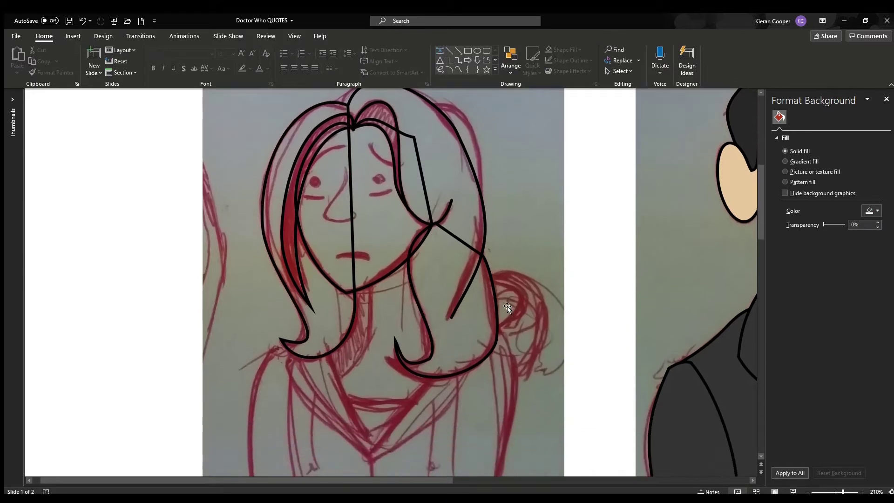
click(486, 59)
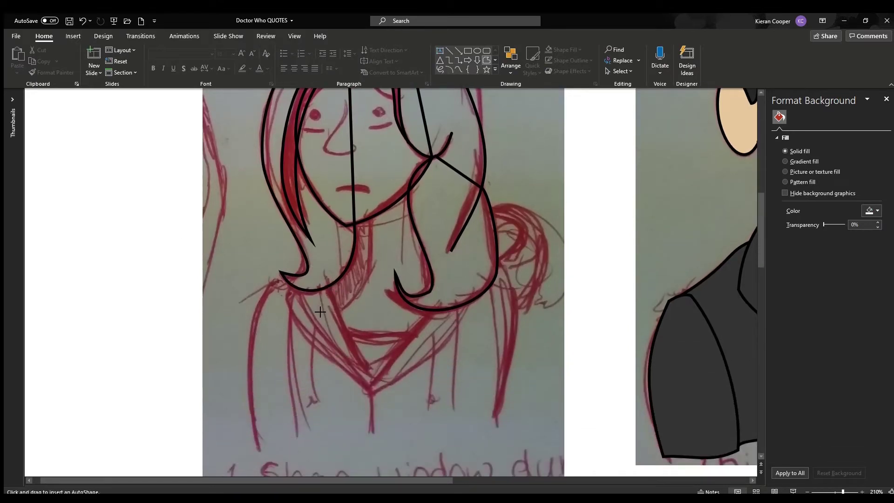
click(316, 307)
click(356, 367)
click(421, 358)
click(445, 285)
click(429, 215)
click(407, 167)
click(347, 219)
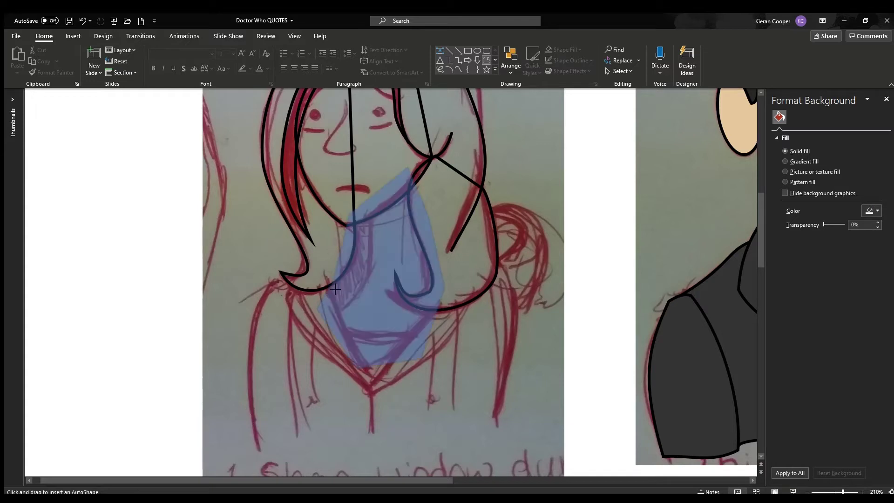
click(316, 307)
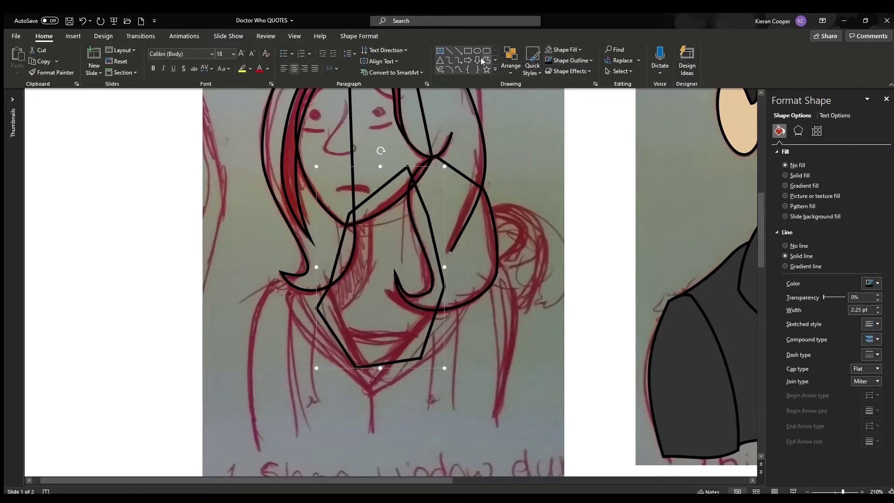
click(484, 60)
click(347, 383)
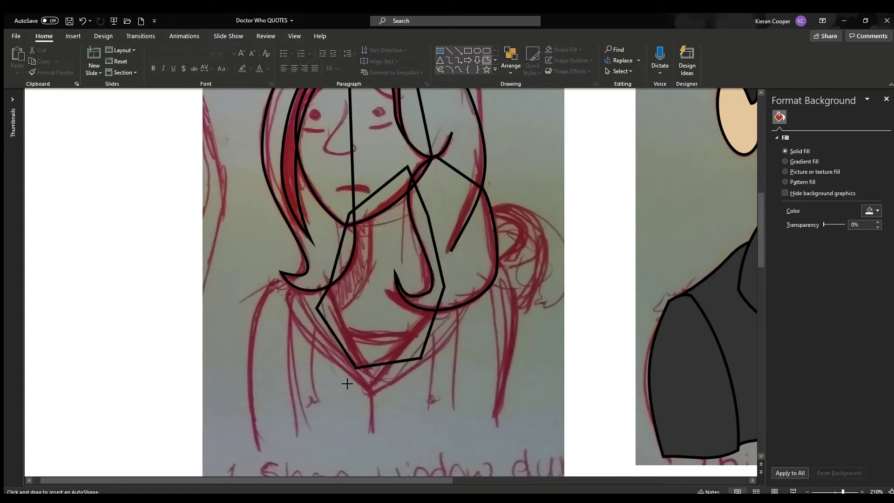
click(299, 352)
key(Escape)
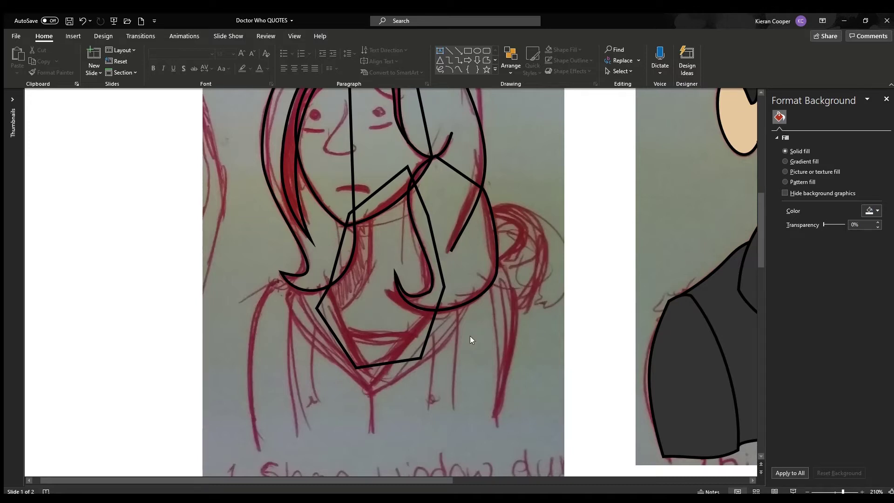
- Draw a closed six-point shape about 4.07 cm high and 2.25 cm wide over the left front of the jacket, with a 2.25 pt outline
click(486, 60)
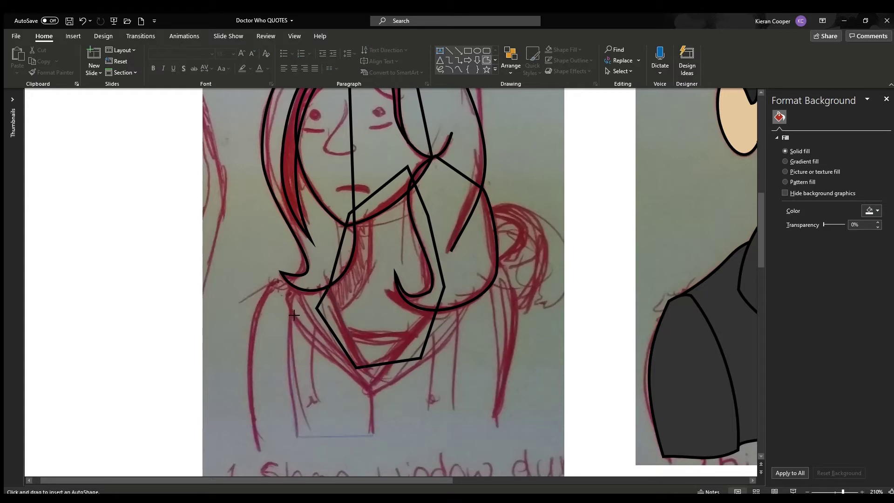
click(297, 290)
key(F4)
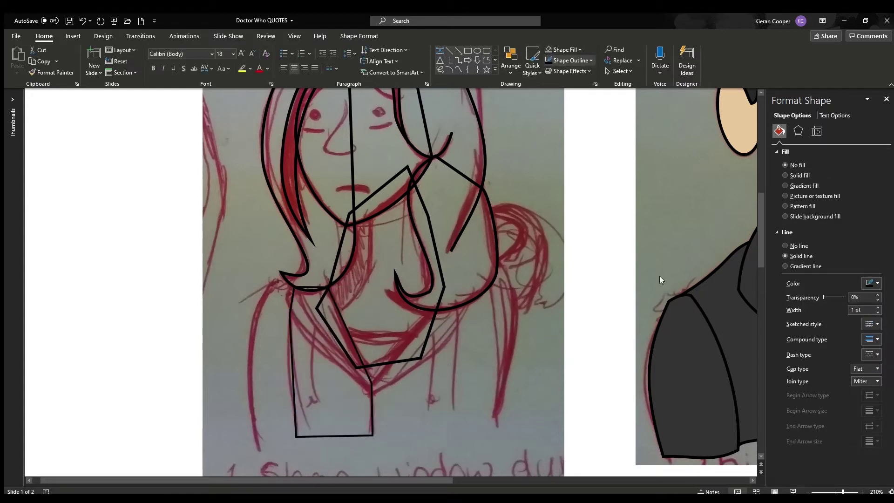
- Curve the left jacket front's bottom edge downward and adjust its neckline edge to follow the sketch
click(355, 37)
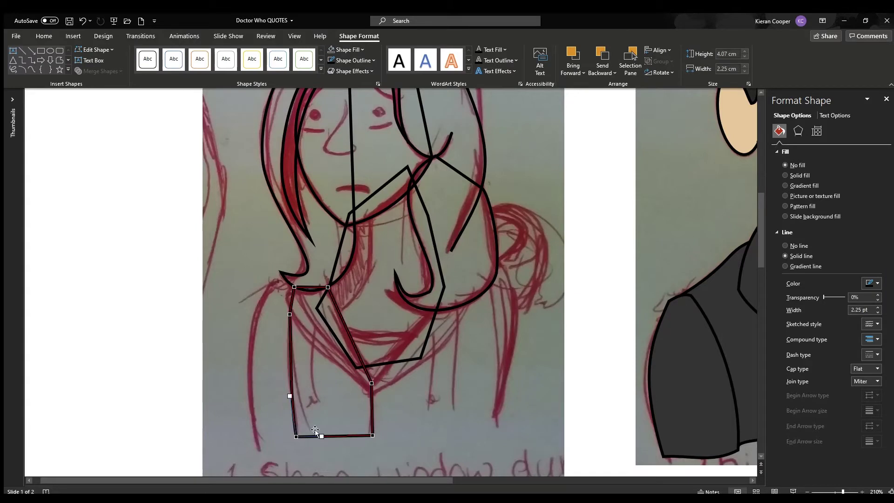
mouse_move(326, 438)
mouse_down()
mouse_move(344, 447)
mouse_move(320, 446)
mouse_up()
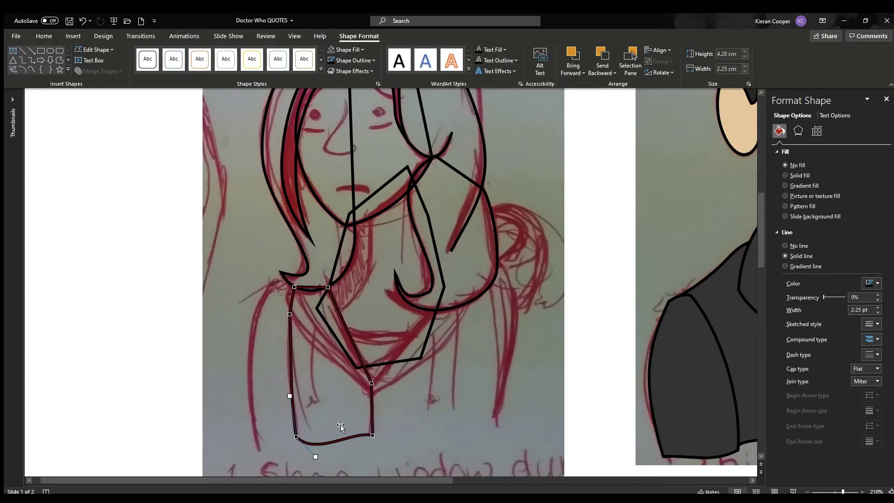
drag(336, 298, 349, 316)
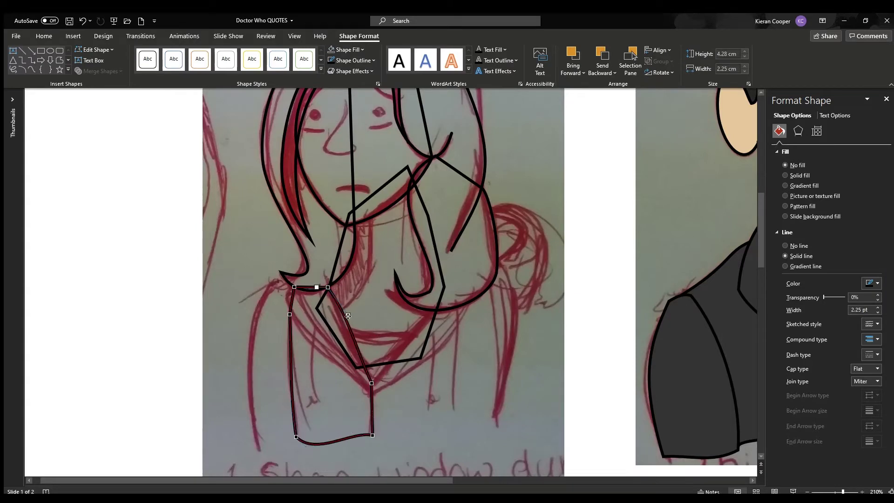
click(296, 298)
- Draw a closed five-point shape about 3.53 cm high and 2.6 cm wide over the right front of the jacket, with a 2.25 pt outline
click(486, 59)
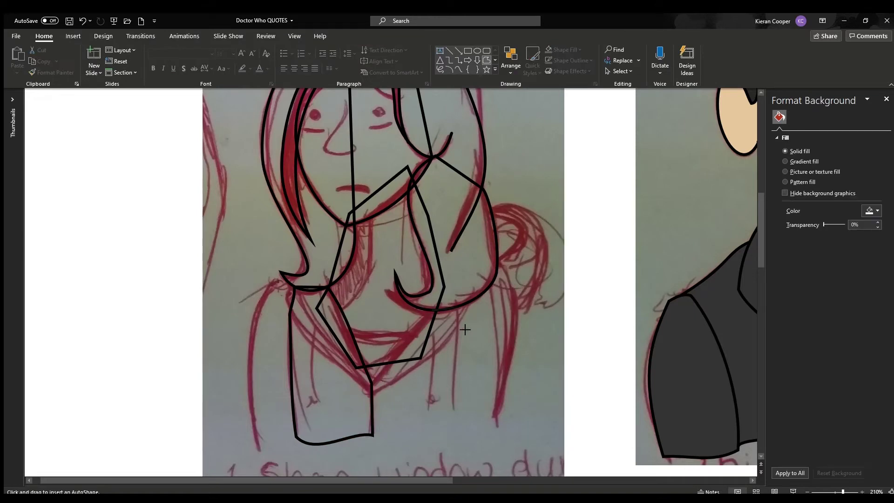
click(371, 435)
click(371, 379)
click(418, 306)
click(467, 305)
click(456, 433)
click(371, 435)
key(ctrl+shift+v)
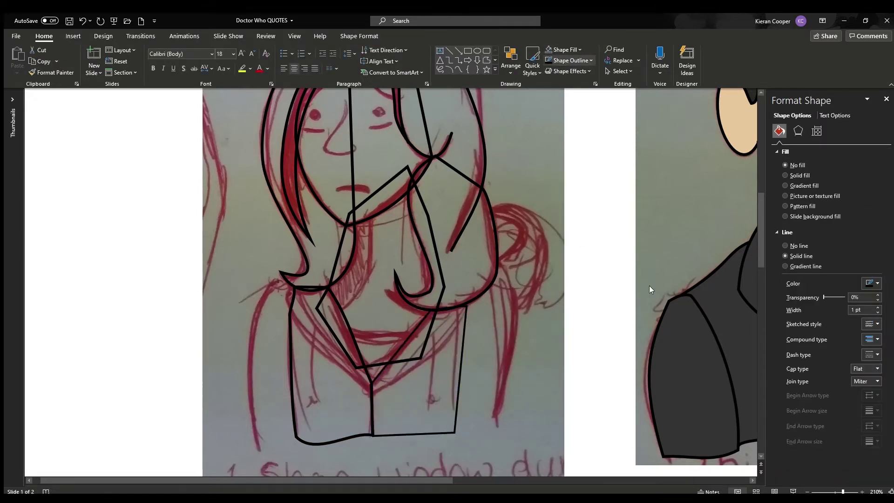
- Bow the right jacket front's bottom edge downward and curve its outer side and neckline edge to match the sketch
click(98, 50)
click(105, 73)
click(371, 435)
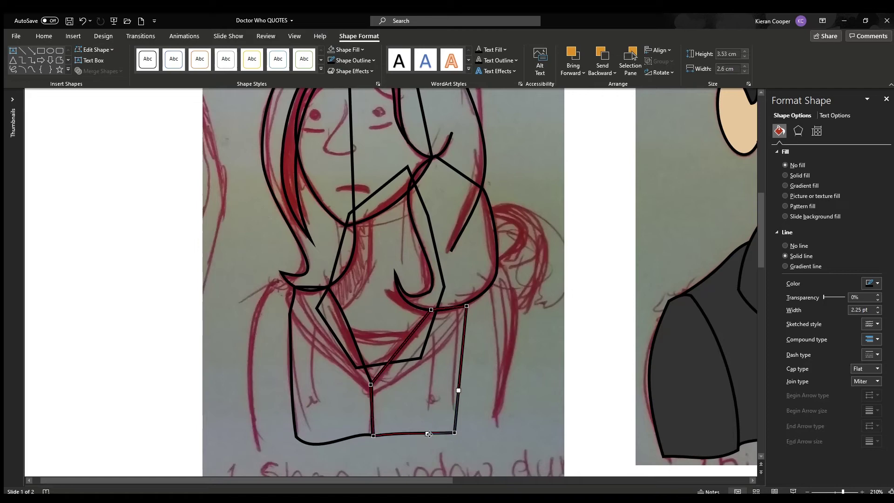
drag(401, 432, 391, 442)
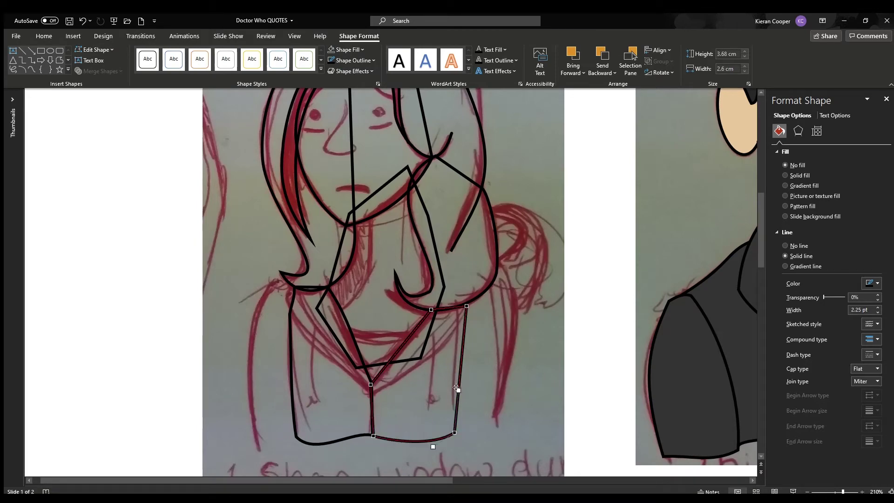
drag(456, 387, 461, 343)
drag(401, 347, 373, 390)
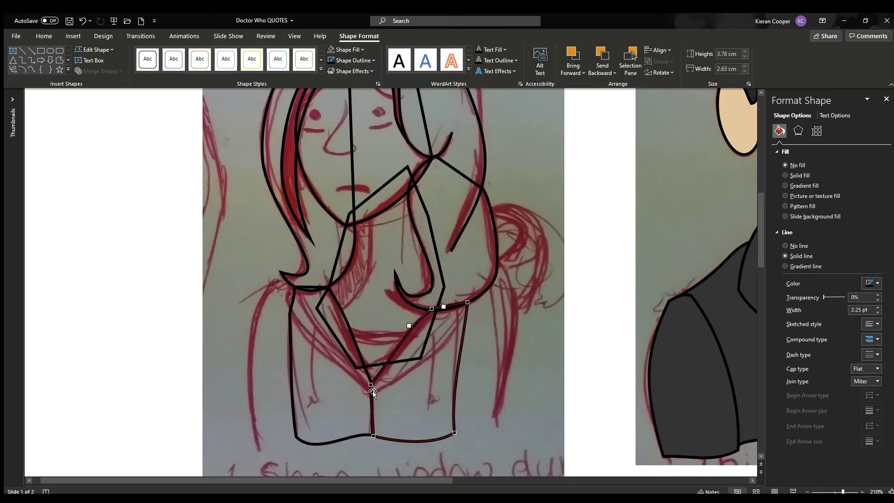
click(379, 375)
click(371, 410)
click(373, 435)
click(373, 435)
click(476, 412)
click(594, 362)
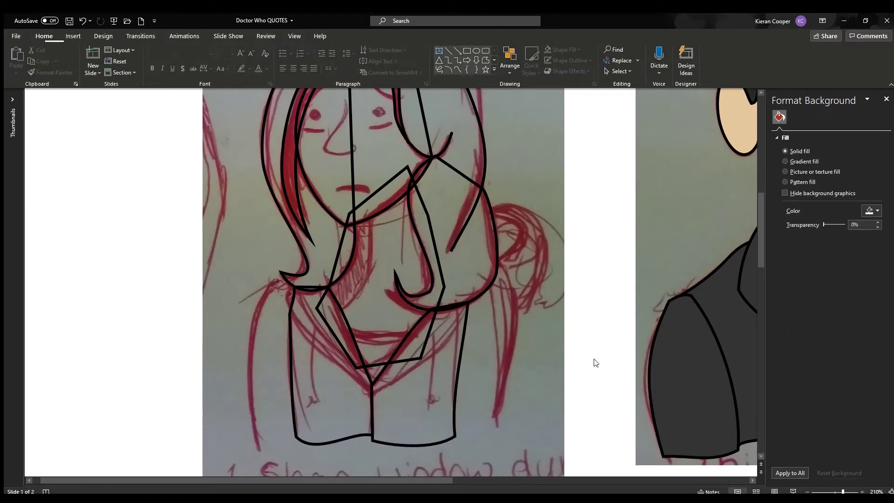
- Draw a closed four-point shape about 4.76 cm high and 1.07 cm wide over the left sleeve
click(486, 61)
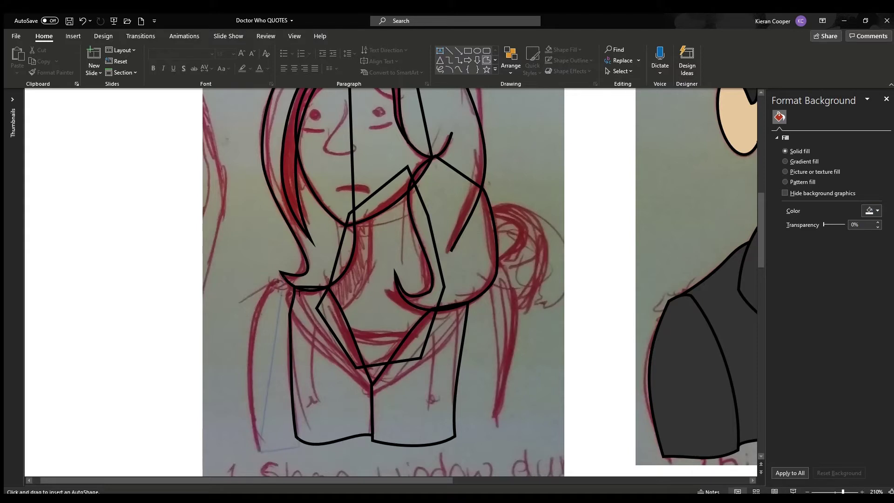
click(286, 286)
click(549, 50)
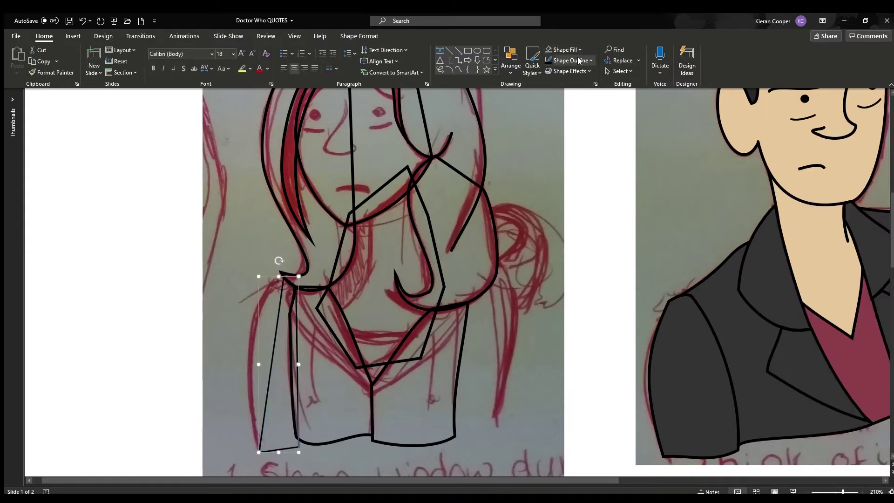
key(Escape)
- Bow the left sleeve shape's outer edge outward along the sketched arm and curve its inner and bottom edges
click(284, 277)
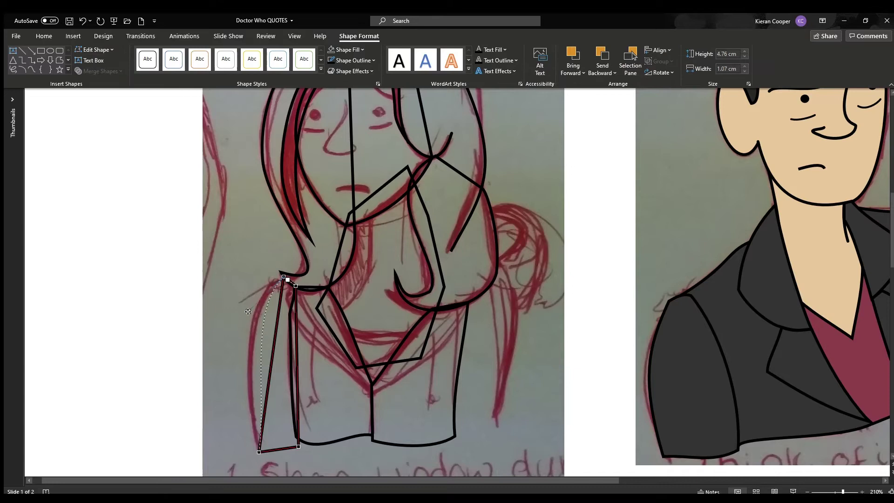
drag(248, 311, 239, 307)
drag(246, 405, 244, 403)
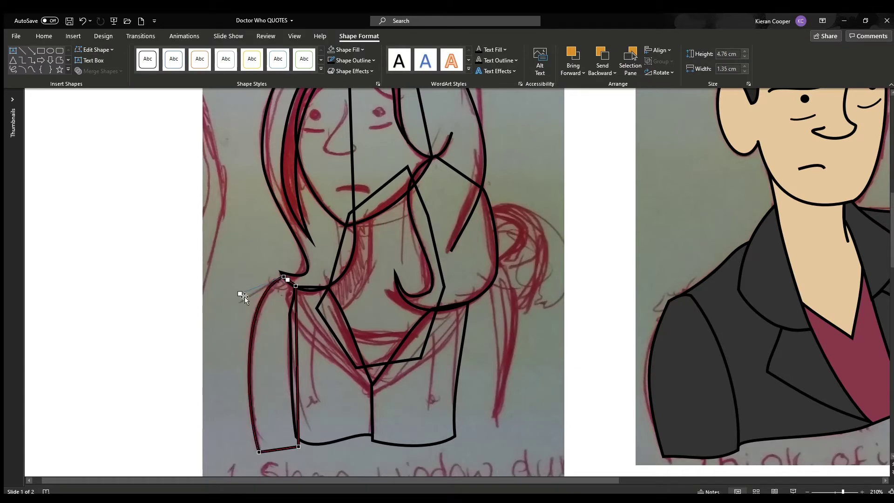
drag(297, 394, 294, 394)
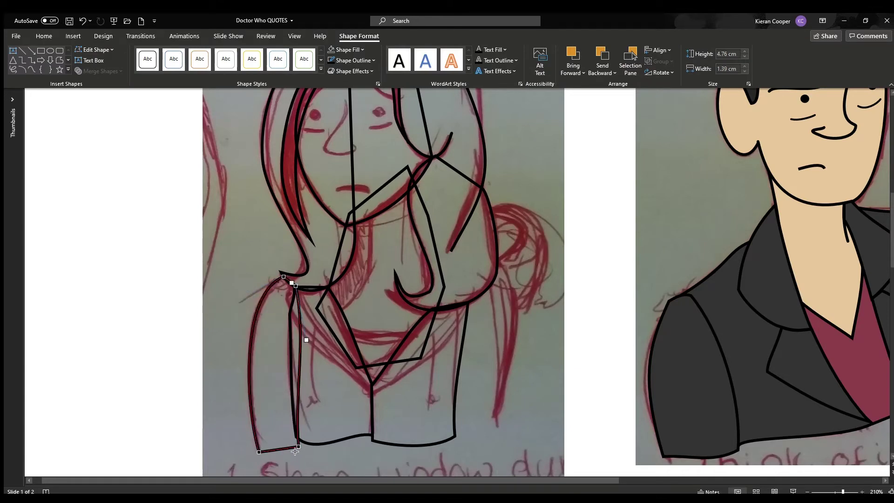
ctrl+click(293, 395)
drag(285, 448, 272, 450)
ctrl+click(272, 450)
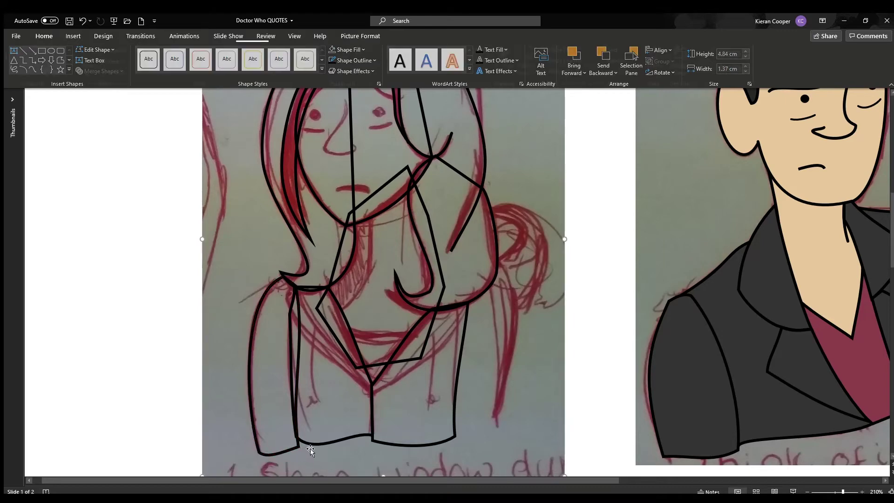
click(285, 280)
- Draw a closed five-point shape about 4.4 cm high over the right sleeve, from the hair ends down to the cuff
click(510, 312)
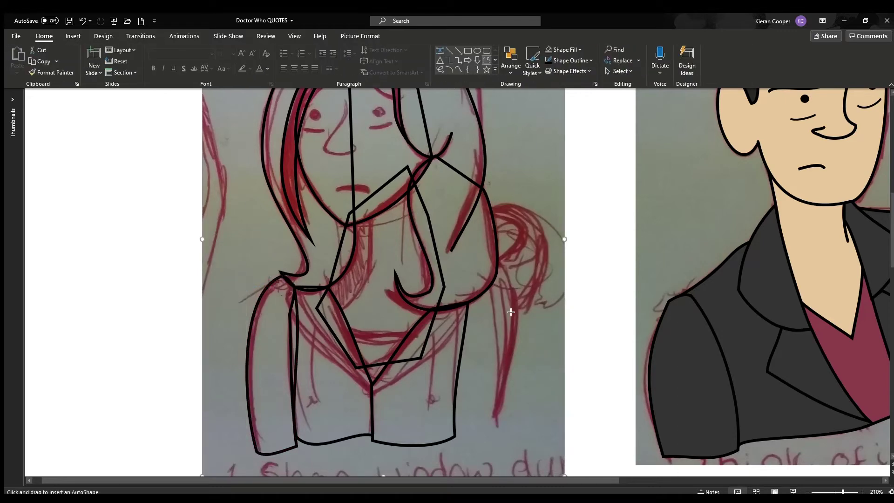
click(498, 278)
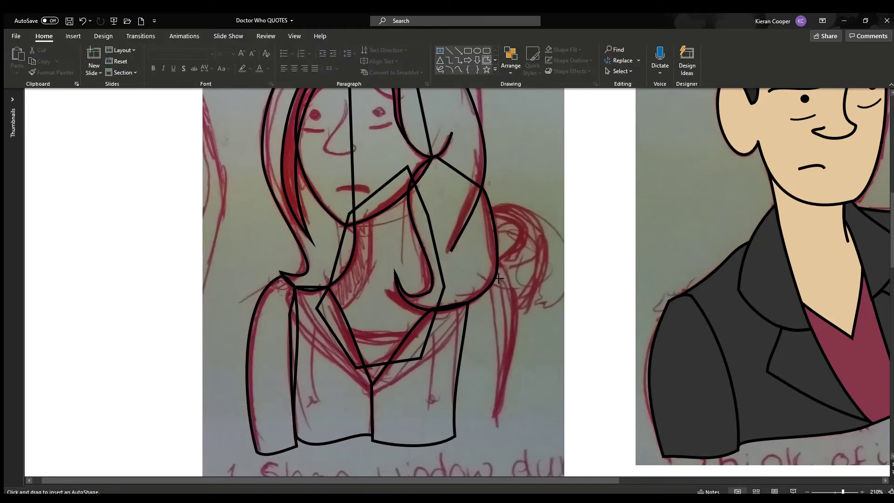
click(467, 302)
click(454, 436)
click(496, 433)
click(517, 288)
double_click(496, 274)
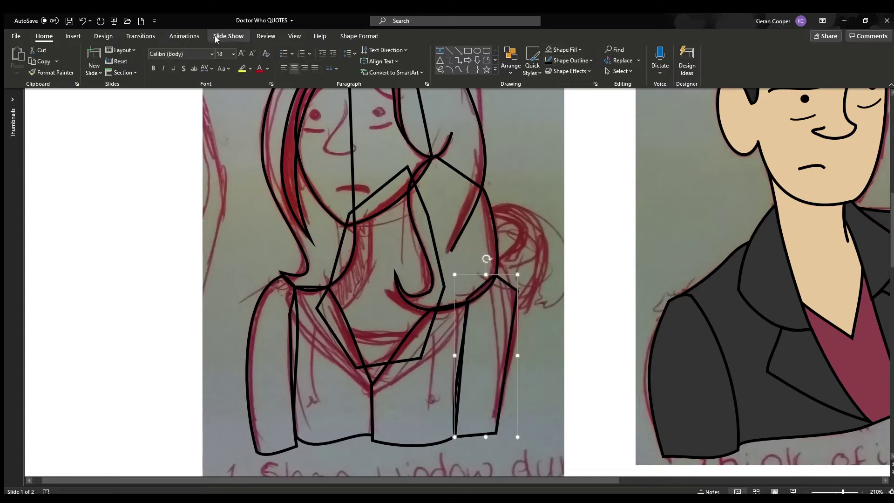
- Curve the right sleeve shape's inner and outer edges along the sketched arm and bow its bottom edge downward
click(359, 35)
click(95, 50)
click(100, 72)
drag(459, 388, 458, 321)
drag(503, 419, 524, 329)
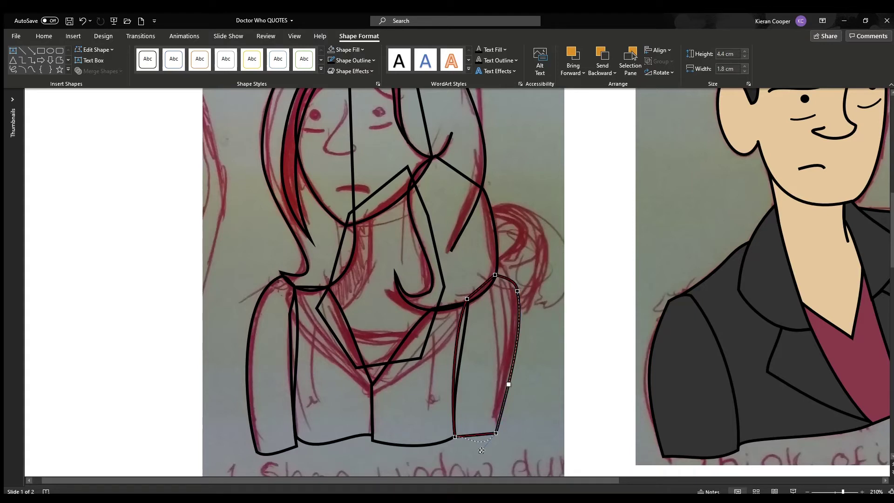
drag(481, 450, 481, 450)
click(543, 389)
- Try a curved line about 4.4 cm high and 0.82 cm wide inside the right sleeve's outer edge, and delete it
click(486, 60)
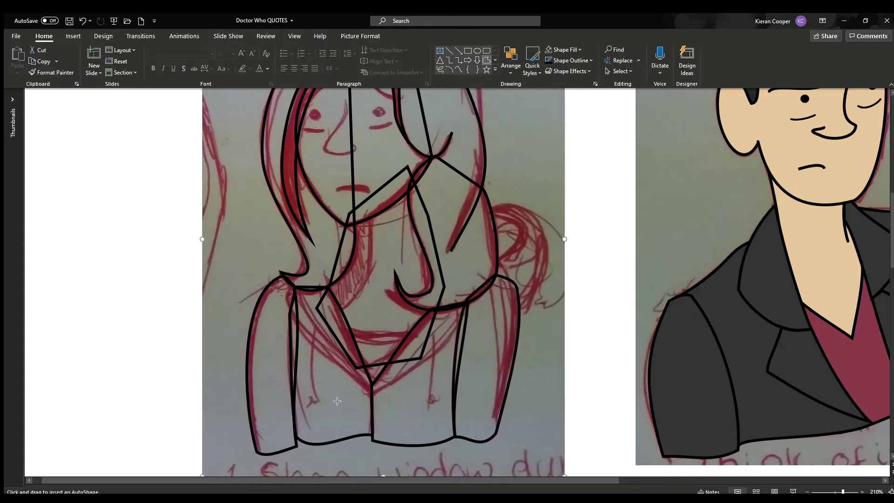
click(510, 283)
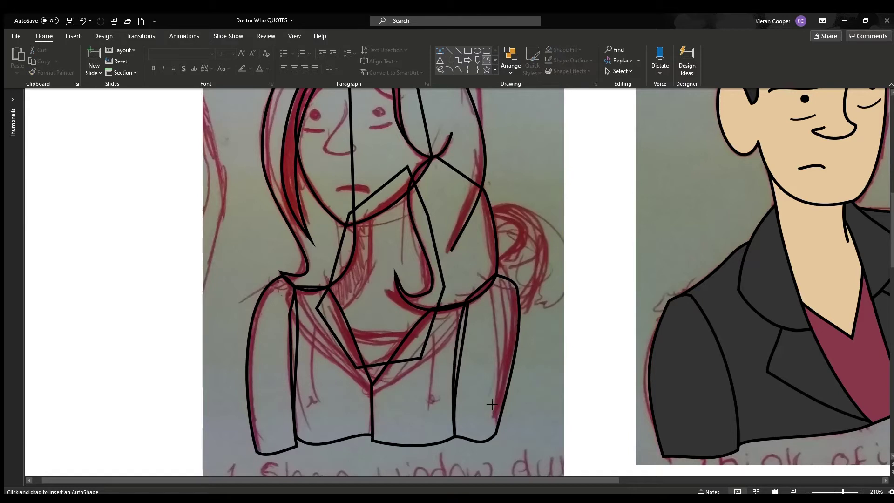
drag(484, 446, 483, 441)
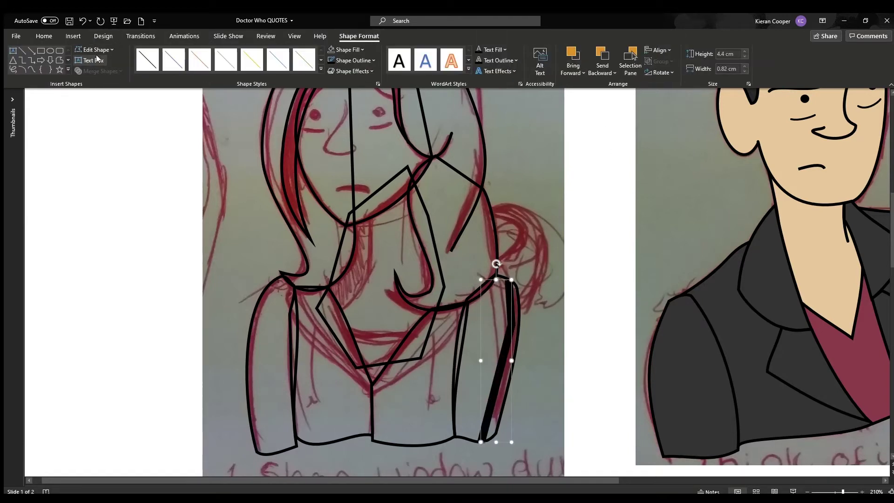
drag(512, 326, 511, 296)
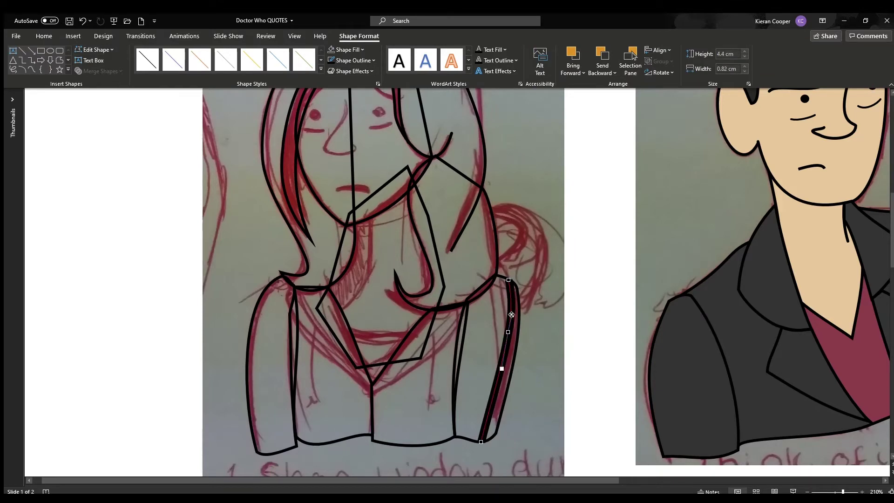
drag(507, 336, 484, 404)
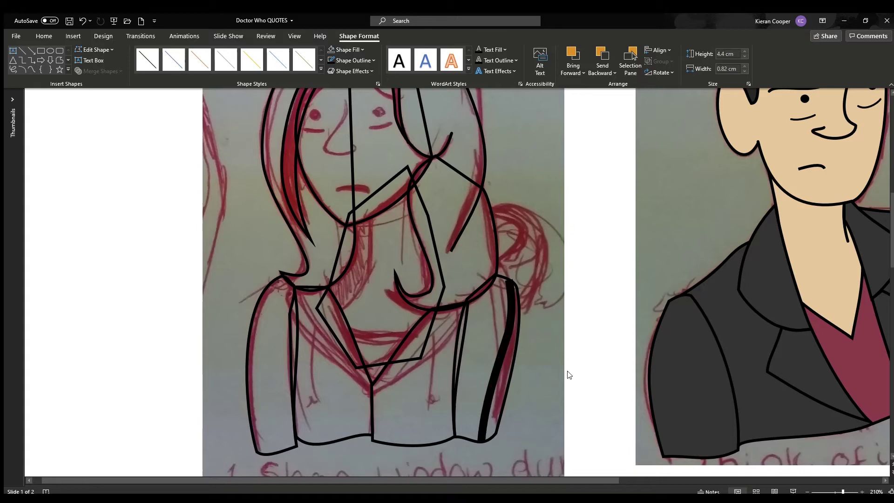
click(513, 322)
key(Delete)
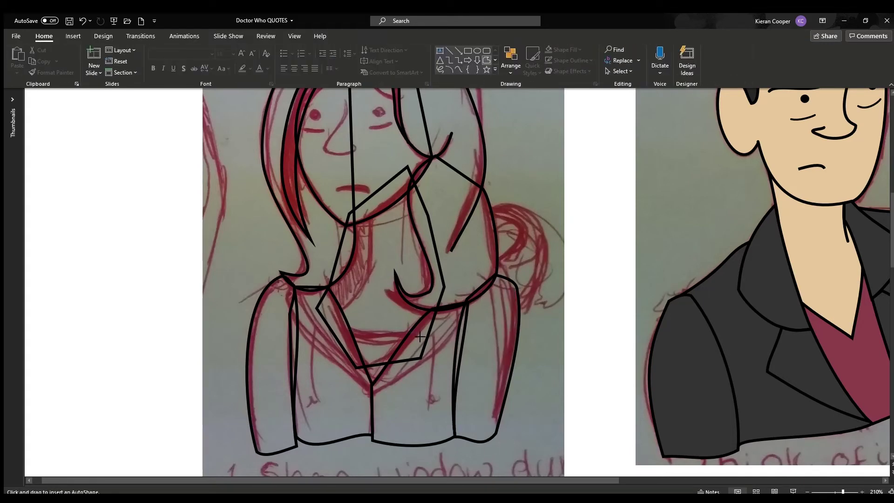
- Draw a black-outlined, unfilled four-point shirt shape about 1.72 cm high and 2.17 cm wide in the neckline, and sag its top edge
click(340, 382)
key(ctrl+shift+v)
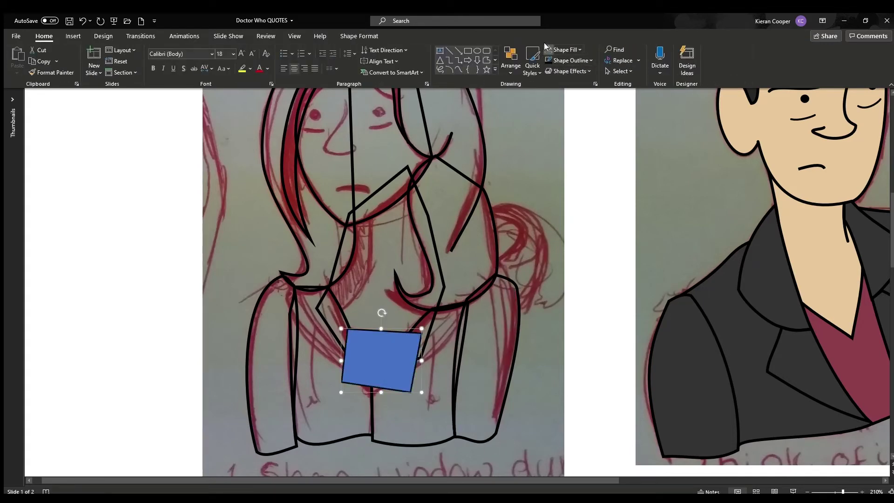
key(ctrl+z)
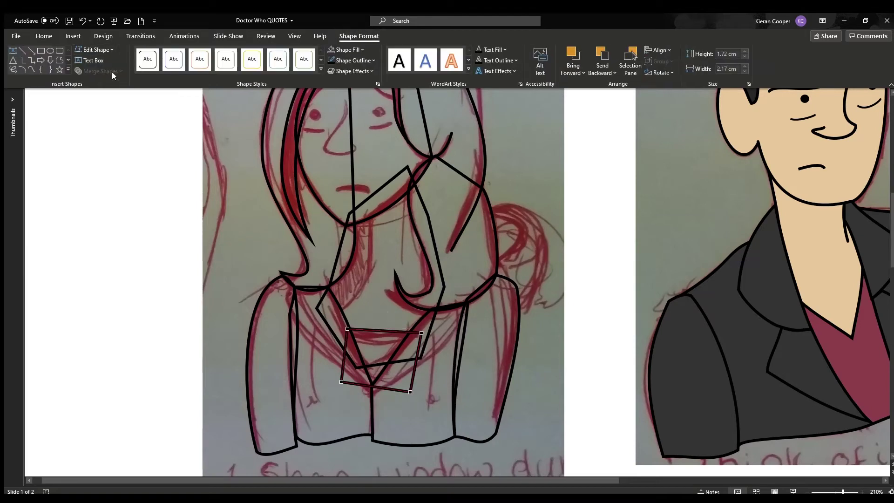
key(ctrl+y)
click(569, 356)
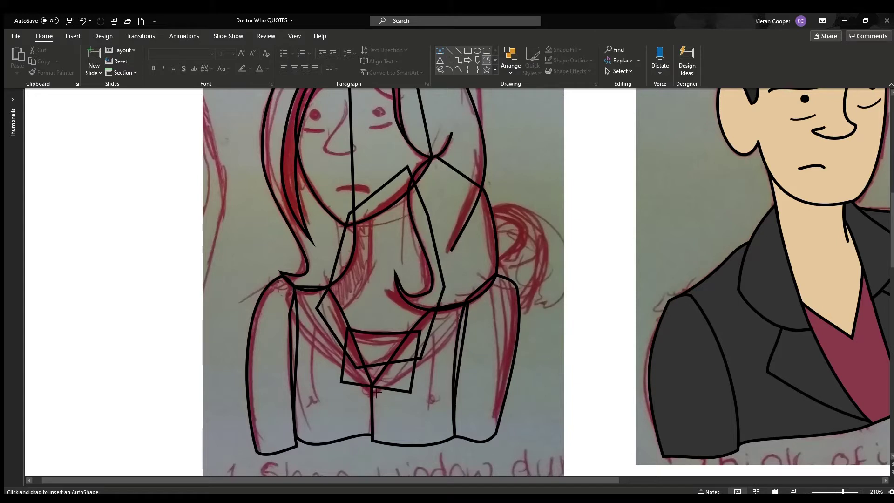
- Draw an unfilled left lapel shape about 2.8 cm high and 2.1 cm wide, and curve its edges along the sketched collar
click(334, 286)
key(ctrl+shift+v)
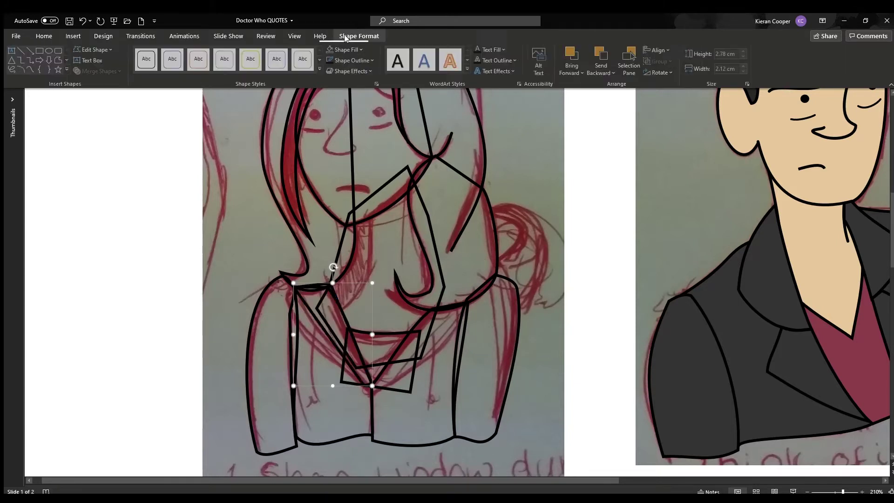
click(366, 384)
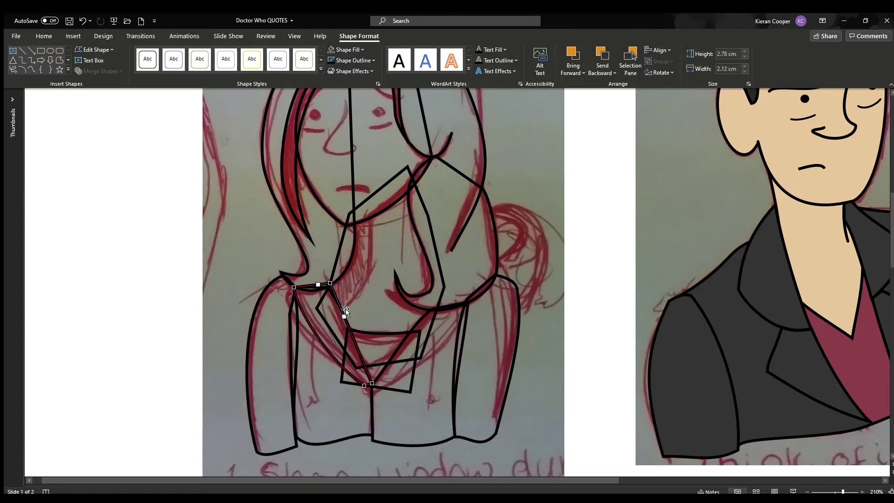
click(362, 356)
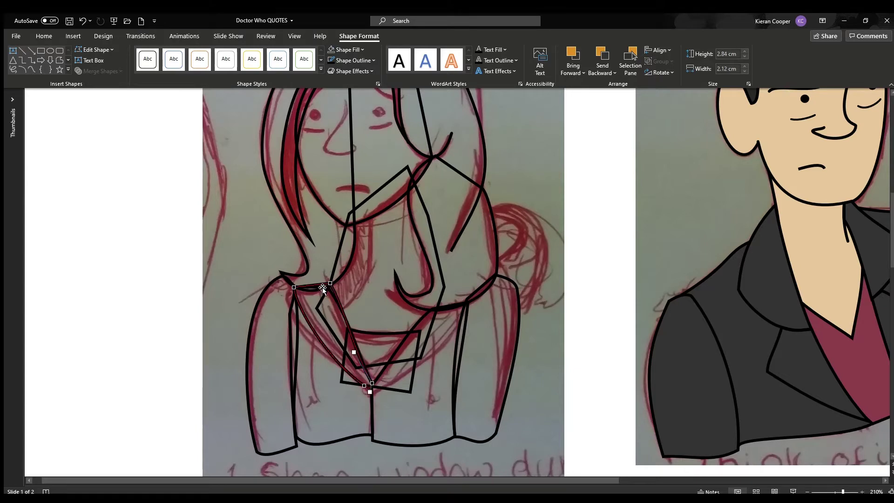
click(281, 288)
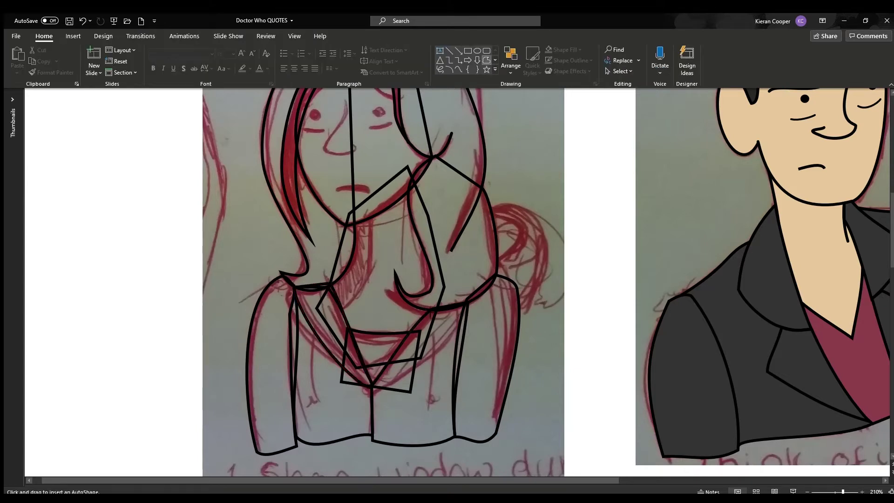
- Draw an unfilled right lapel shape about 2.5 cm high and 2.3 cm wide, and curve its edges along the sketched collar
drag(391, 392, 372, 396)
key(ctrl+z)
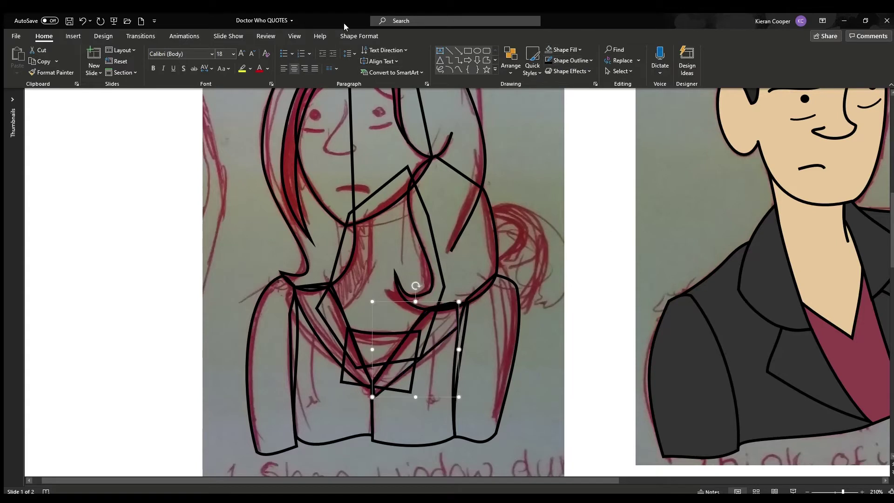
drag(373, 397, 373, 394)
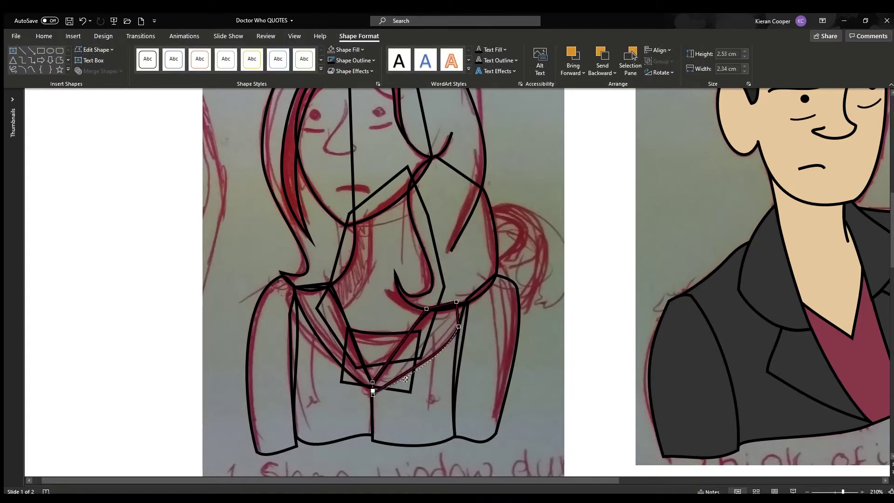
drag(401, 335, 389, 359)
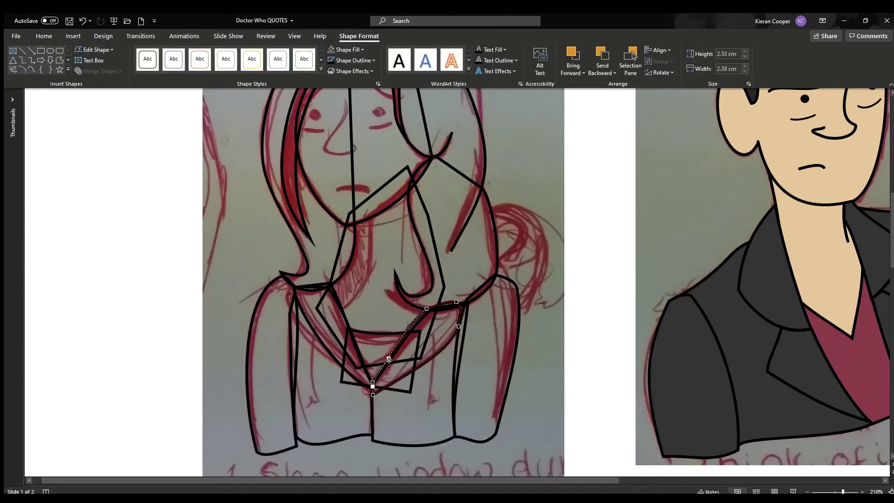
drag(440, 305, 457, 300)
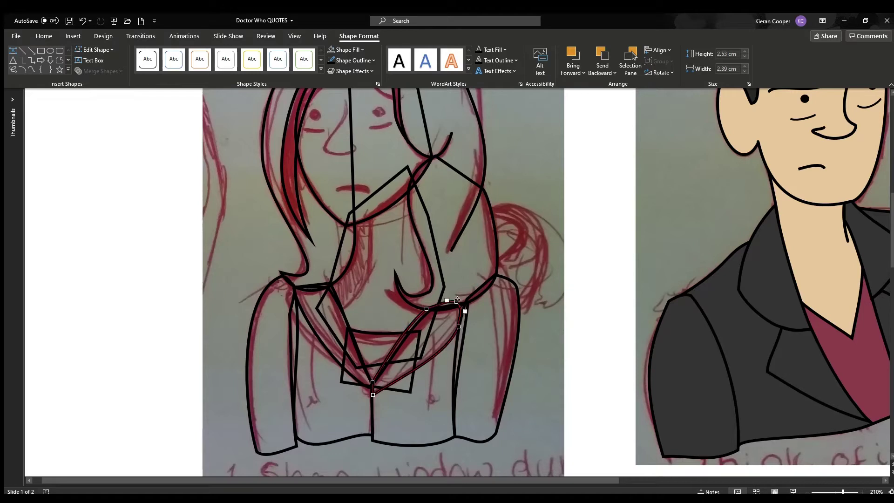
click(474, 324)
- Fill the woman's right and left sleeve shapes with light grey
scroll(314, 345, up, 1)
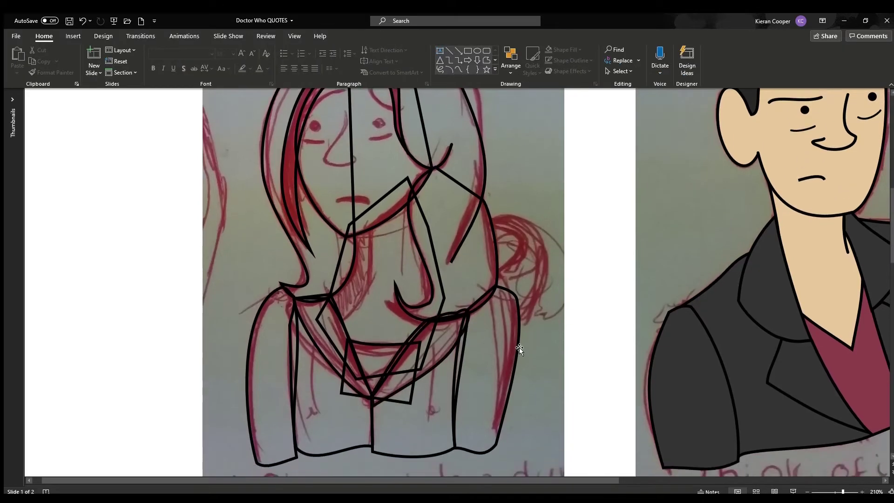
click(519, 347)
click(561, 50)
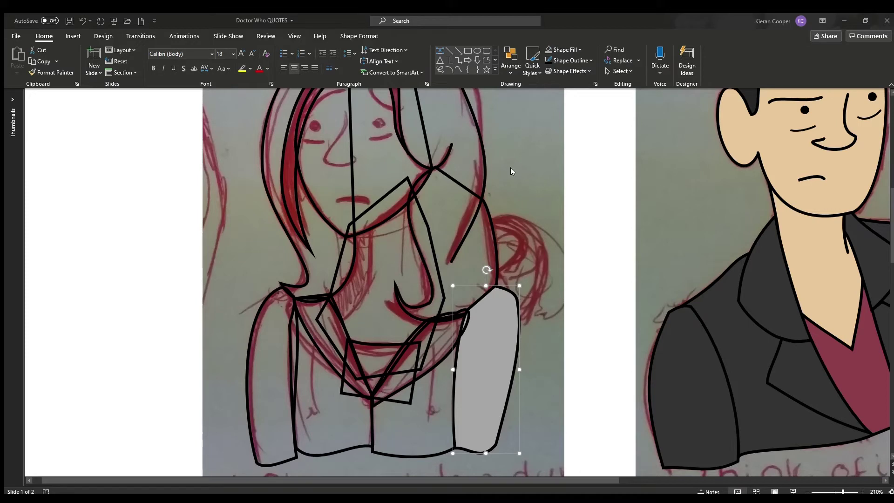
click(585, 355)
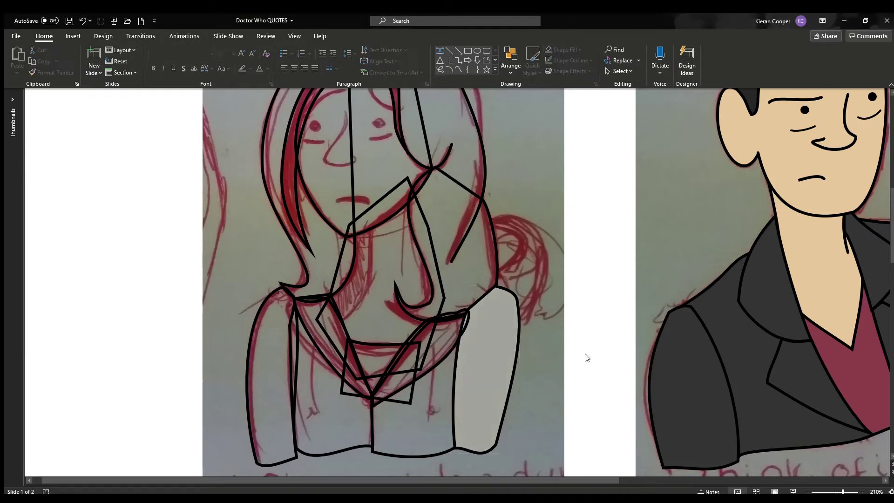
click(295, 363)
click(549, 50)
- Fill both lapels and both front panels of the woman's jacket with dark red
click(320, 339)
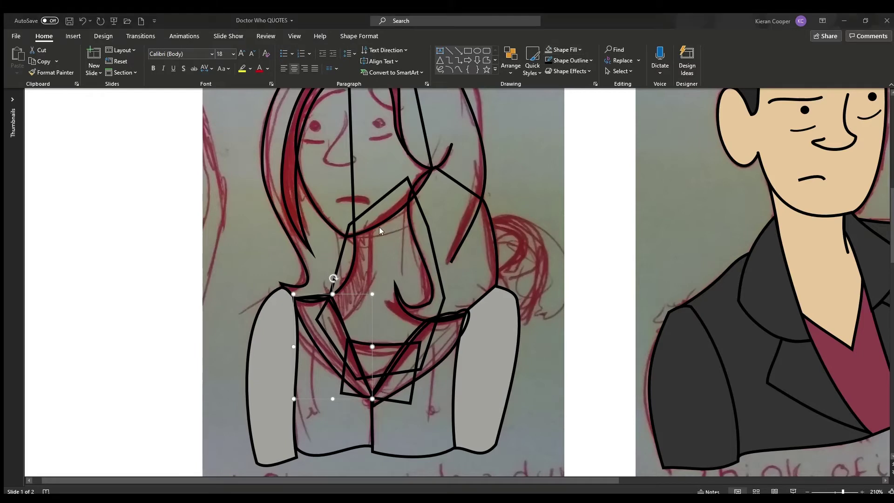
key(F4)
click(335, 418)
shift+click(453, 356)
key(F4)
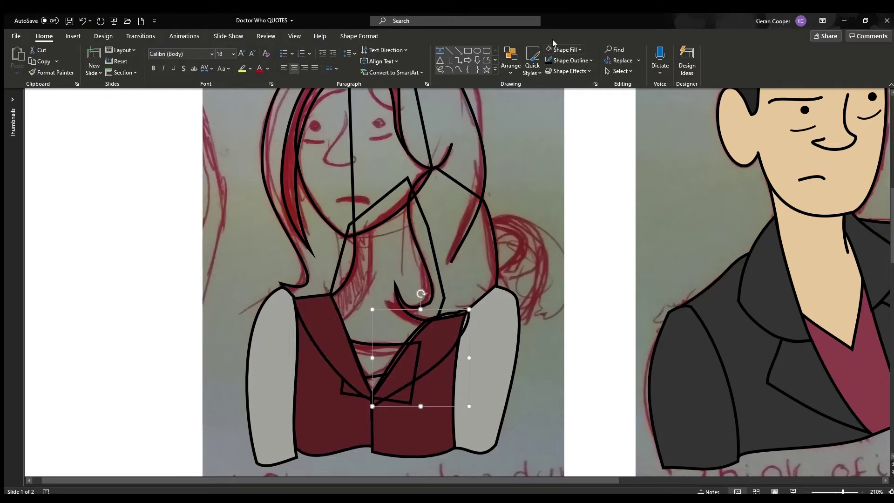
- Fill the shirt shape in the neckline with grey and place it behind the jacket panels and lapels
click(352, 393)
click(554, 50)
key(ctrl+z)
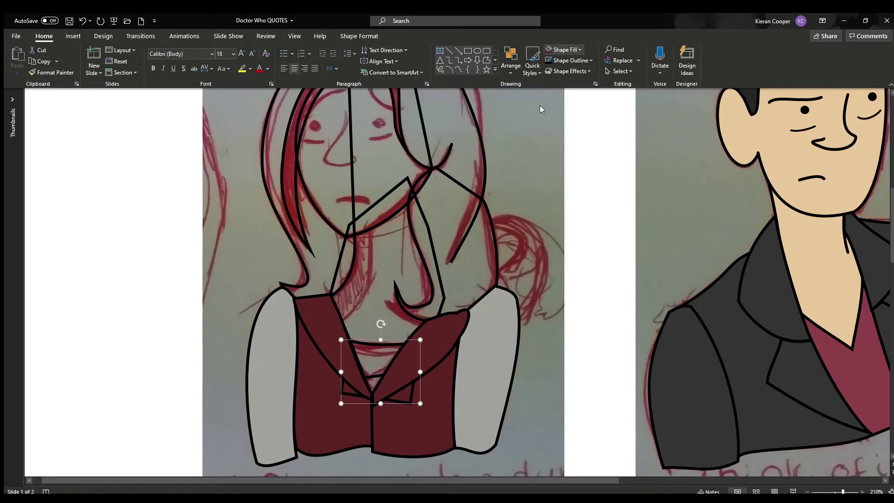
click(603, 207)
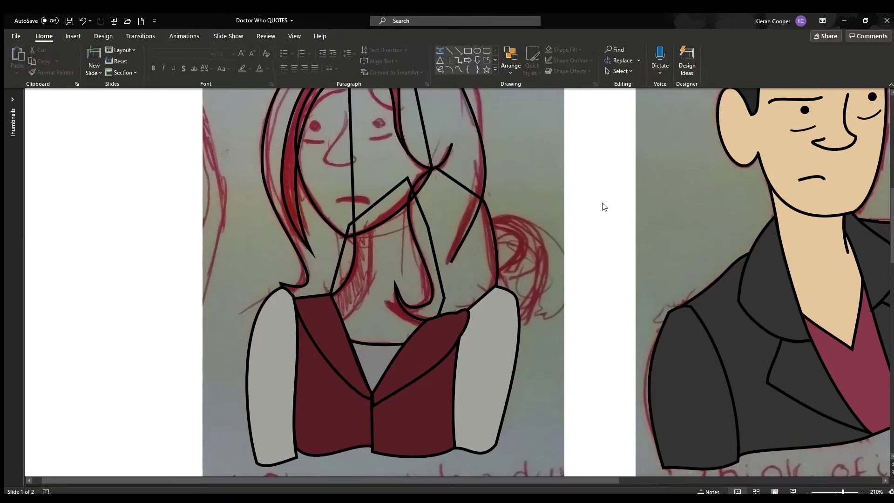
- Fill the woman's neck shape with the man's skin tone and keep it stacked behind the jacket and shirt
click(346, 247)
click(559, 49)
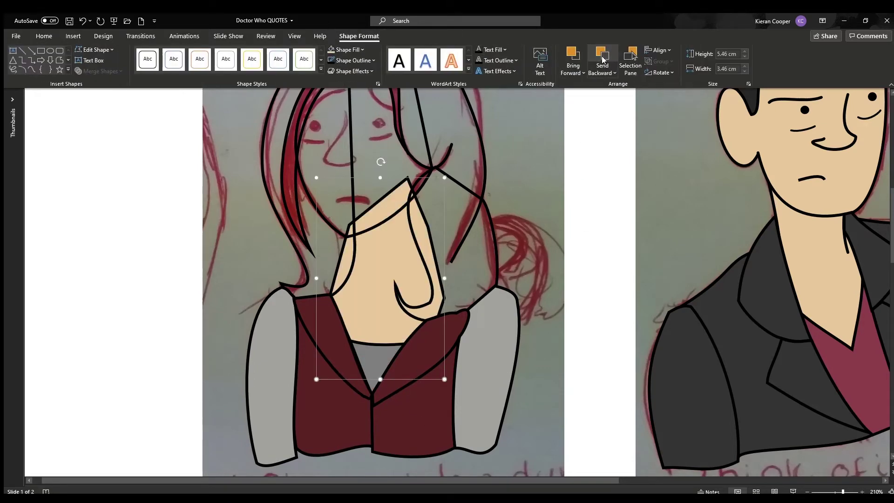
key(ctrl+z)
click(573, 61)
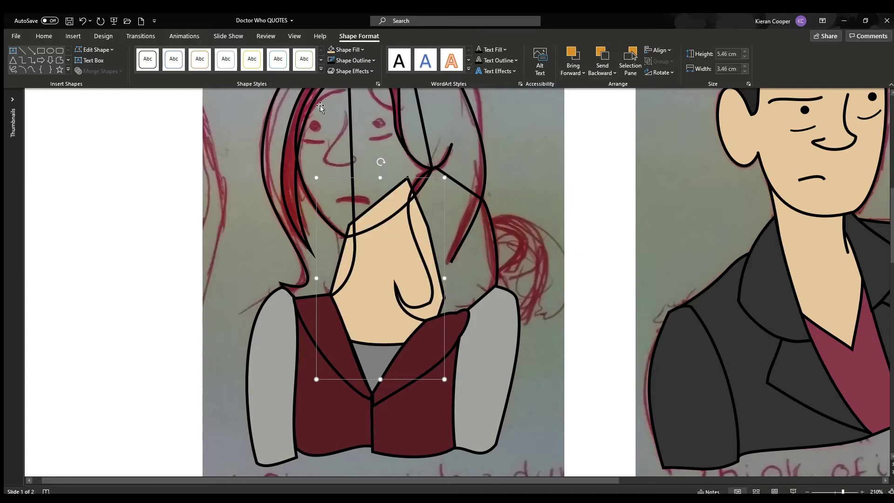
- Fill the narrow left hair strand and the large left hair section with blonde
scroll(531, 276, up, 3)
click(353, 233)
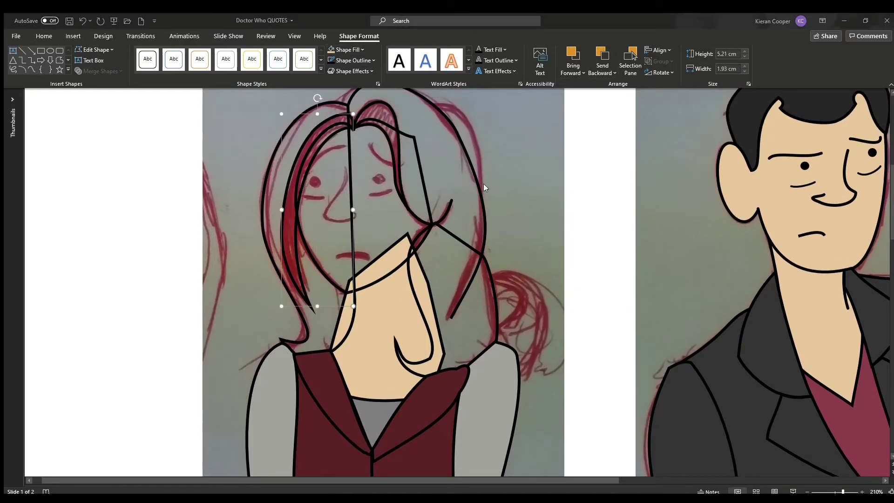
key(F4)
click(389, 109)
click(331, 50)
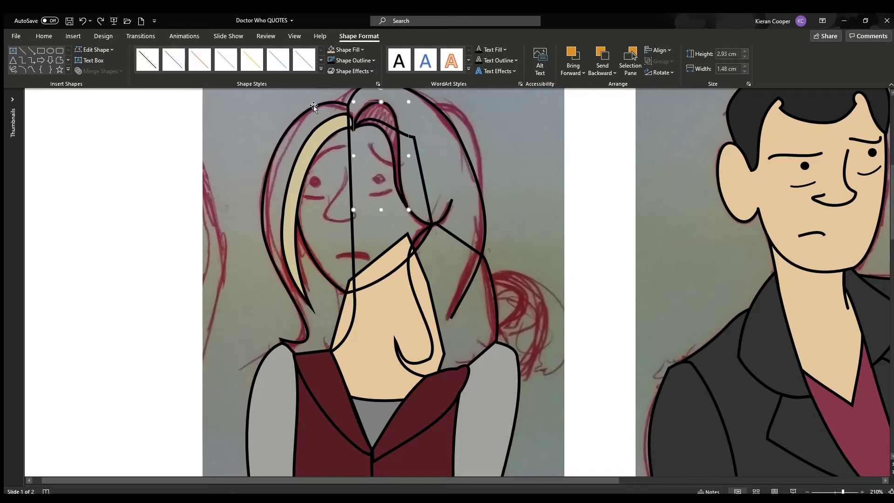
click(303, 195)
key(F4)
- Send the large left hair section backward so it sits behind the neck
click(599, 57)
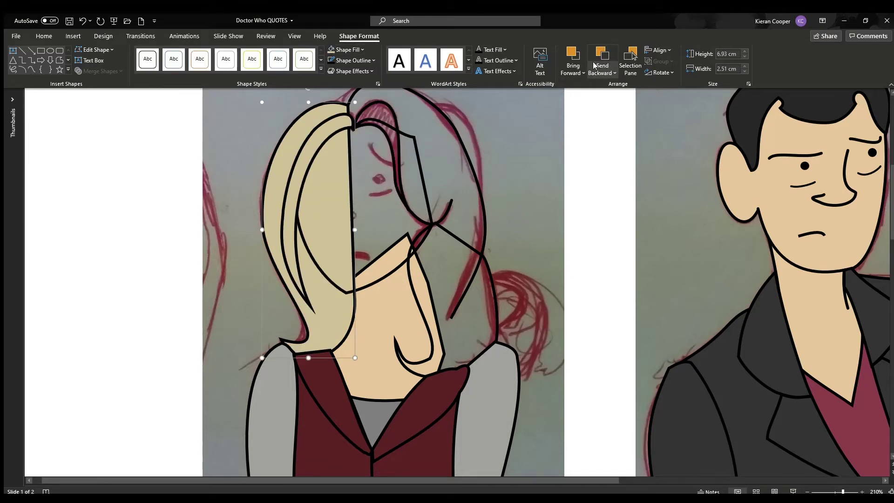
click(599, 60)
click(570, 56)
click(557, 168)
- Fill the upper and lower right hair sections with blonde and send the lower section behind the upper one
scroll(558, 166, up, 1)
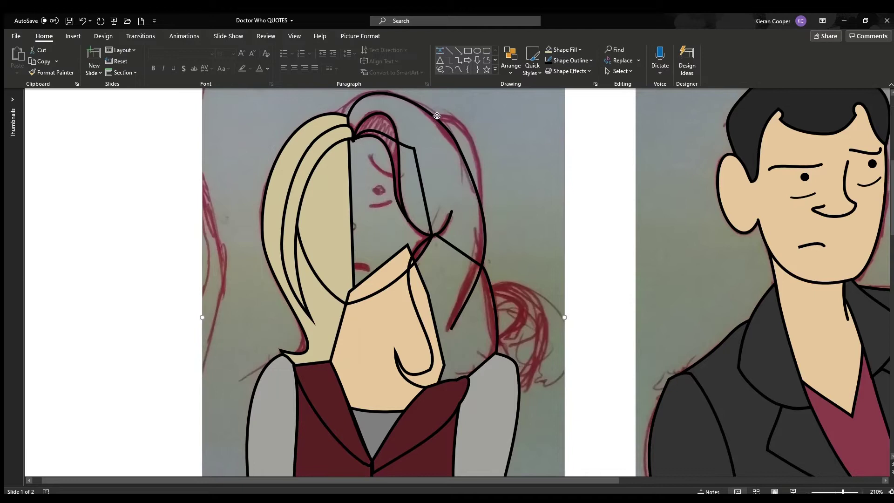
click(484, 224)
click(548, 49)
click(496, 276)
key(F4)
click(359, 36)
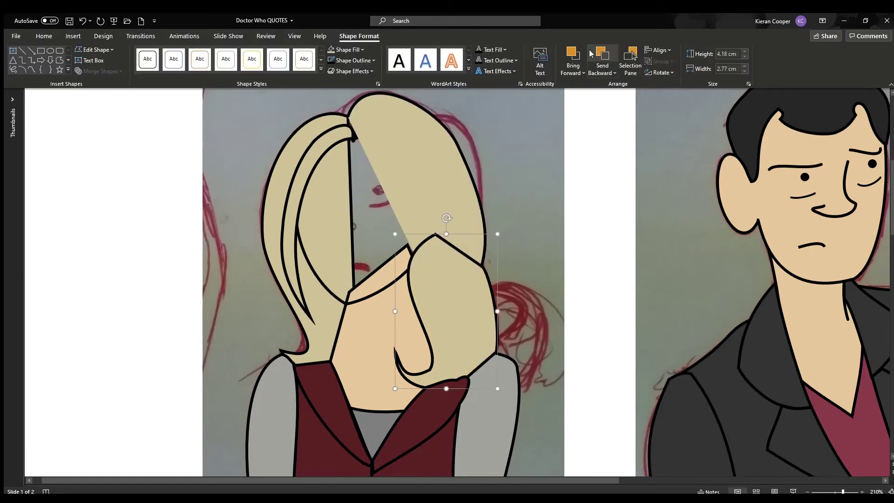
click(602, 60)
- Fill the woman's face with the skin tone and place it in front of the left hair and neck
click(465, 167)
click(372, 196)
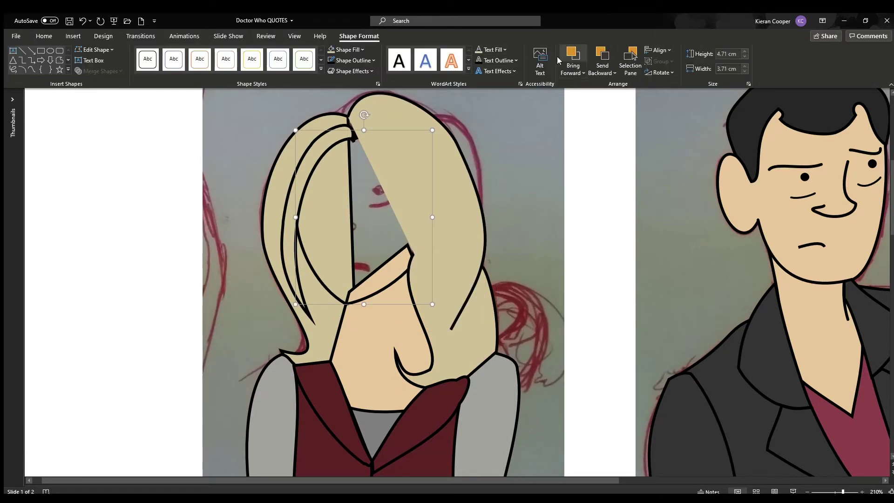
click(362, 49)
click(328, 166)
- Send the neck behind the left hair, and the upper right hair section behind the face
click(338, 339)
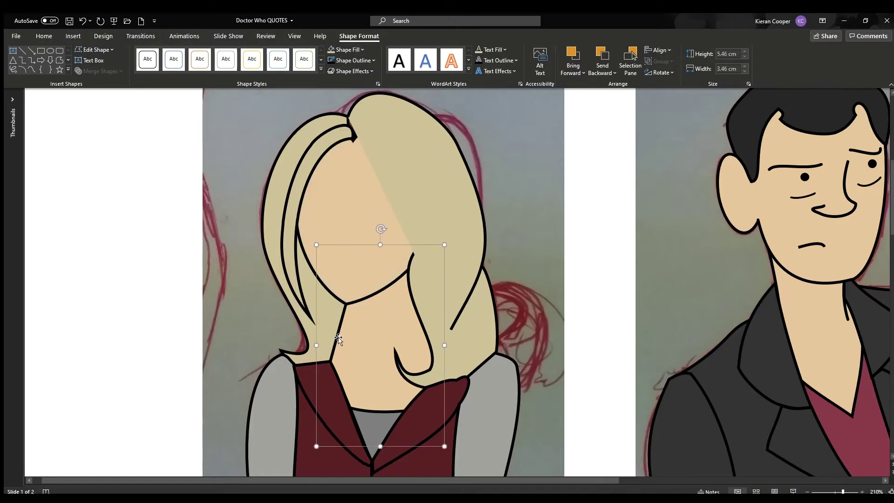
click(428, 185)
click(602, 56)
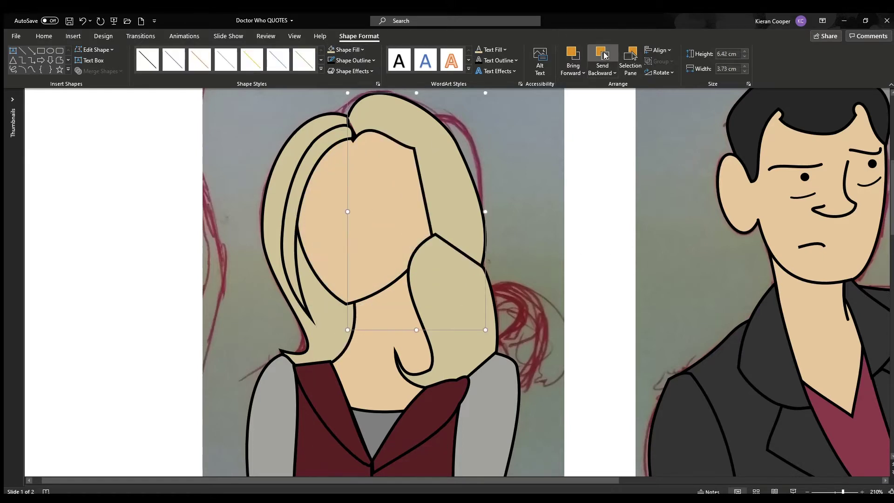
click(602, 56)
- Bring the two fringe curves in front of the face, and try bringing the upper right hair section forward
click(380, 135)
click(419, 203)
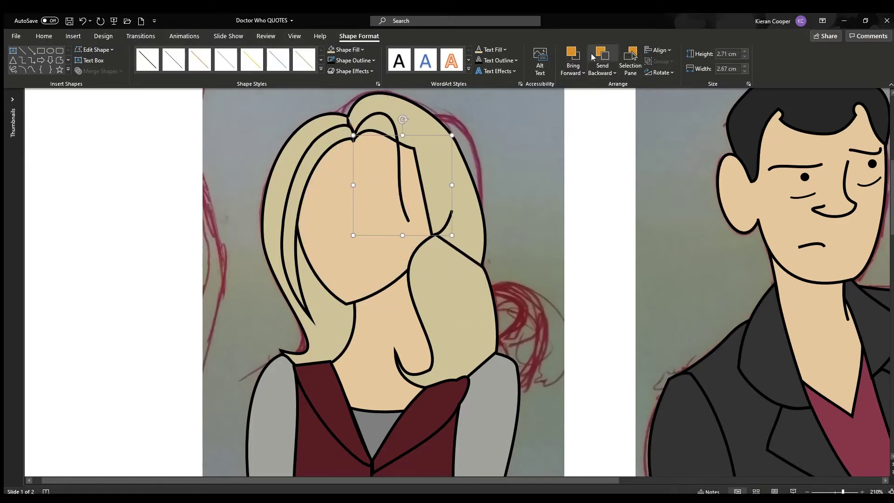
click(463, 206)
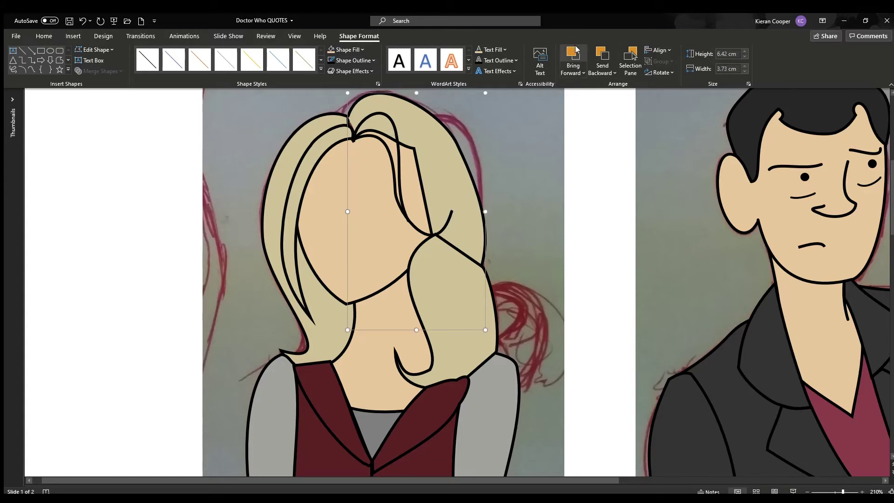
click(576, 51)
key(ctrl+z)
key(ctrl+z)
key(ctrl+z)
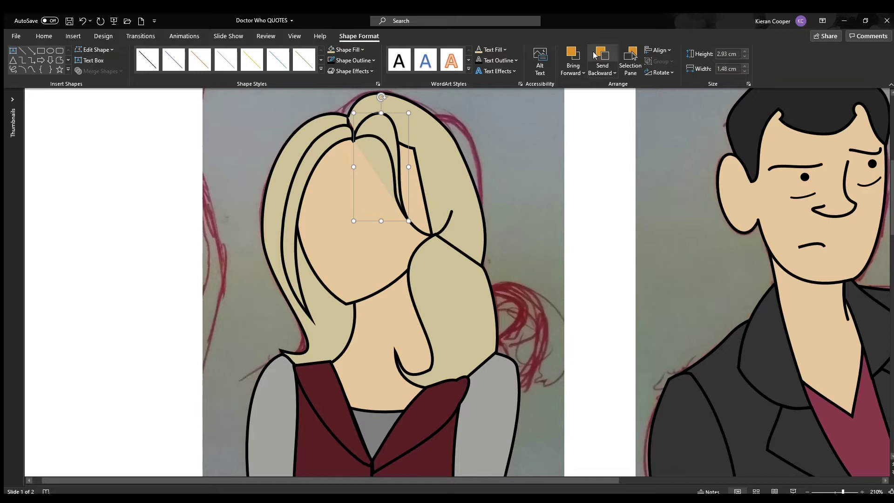
- Delete the outer fringe curve over the woman's forehead
click(612, 227)
click(393, 259)
click(403, 169)
- Edit the points of the inner fringe curve, extending it from the parting around a lower tip and back up over the forehead
click(403, 169)
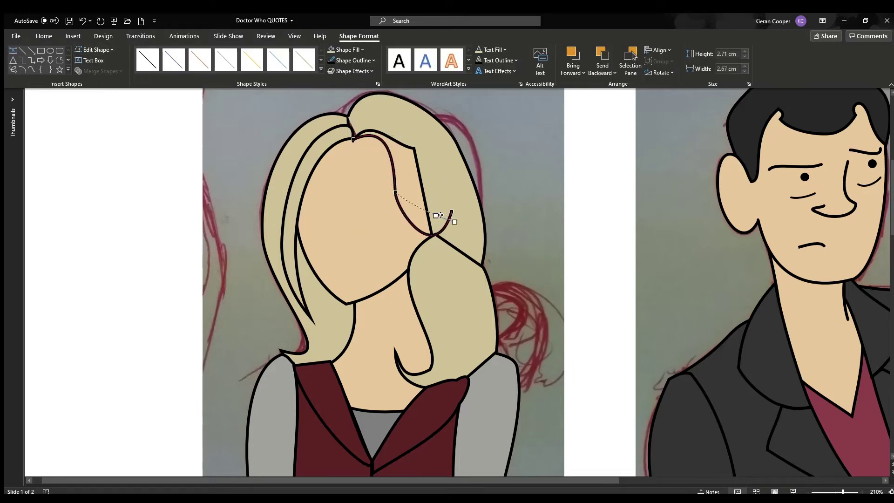
mouse_move(440, 215)
mouse_down()
mouse_move(433, 228)
mouse_move(444, 220)
mouse_up()
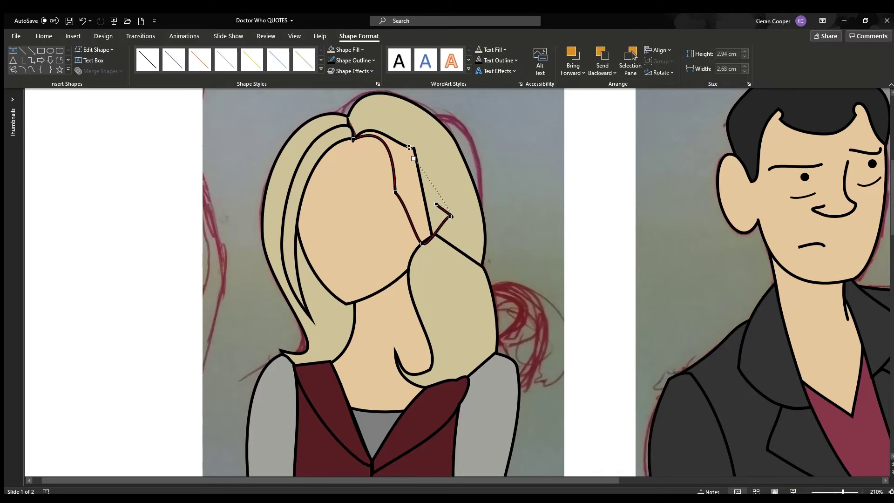
drag(409, 147, 393, 128)
drag(422, 243, 423, 238)
drag(396, 192, 406, 205)
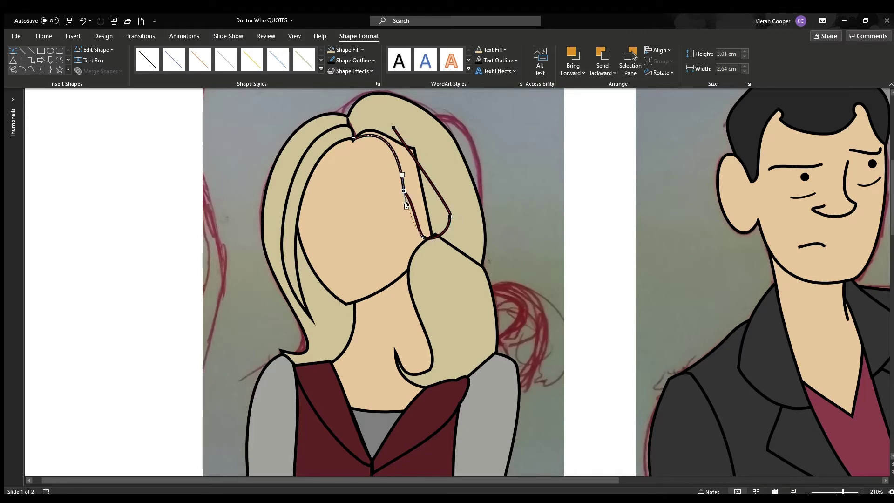
mouse_move(423, 237)
mouse_down()
mouse_move(431, 244)
mouse_move(428, 234)
mouse_up()
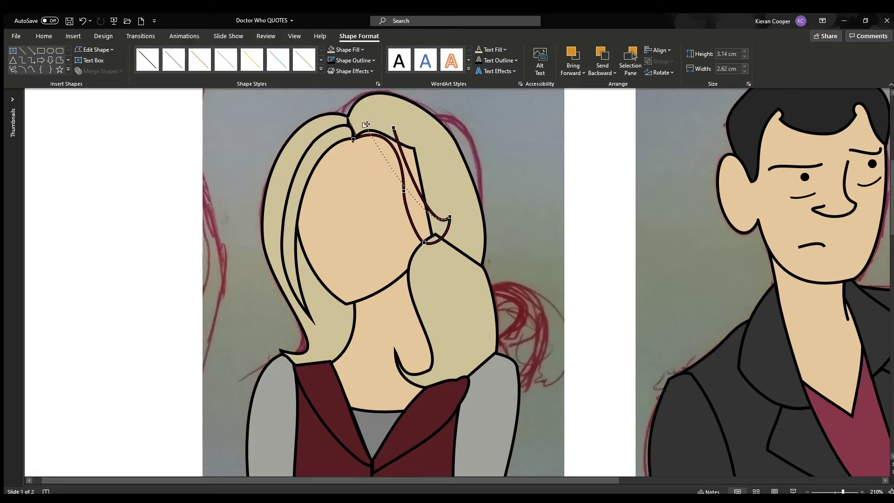
- Curve the fringe lock's upper edge from the parting and shape its lower end into an outward-flicking tip
drag(366, 124, 383, 117)
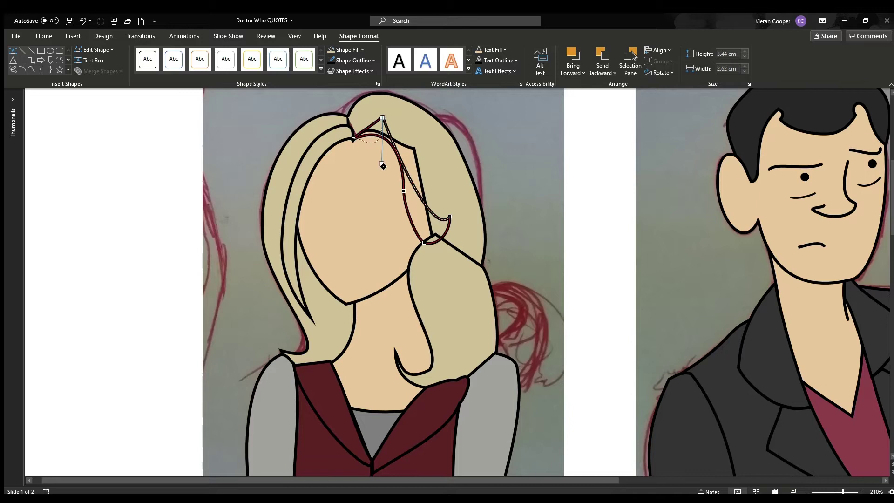
click(440, 219)
drag(440, 220, 444, 247)
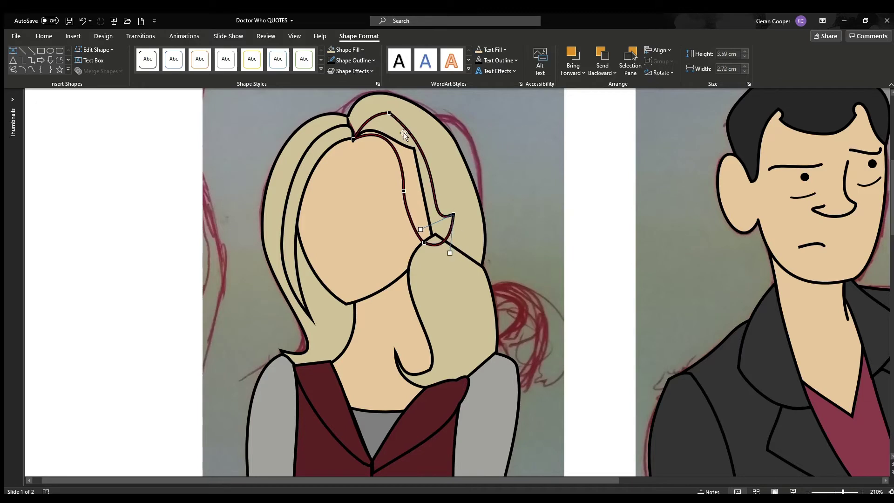
drag(404, 134, 461, 193)
drag(414, 232, 404, 236)
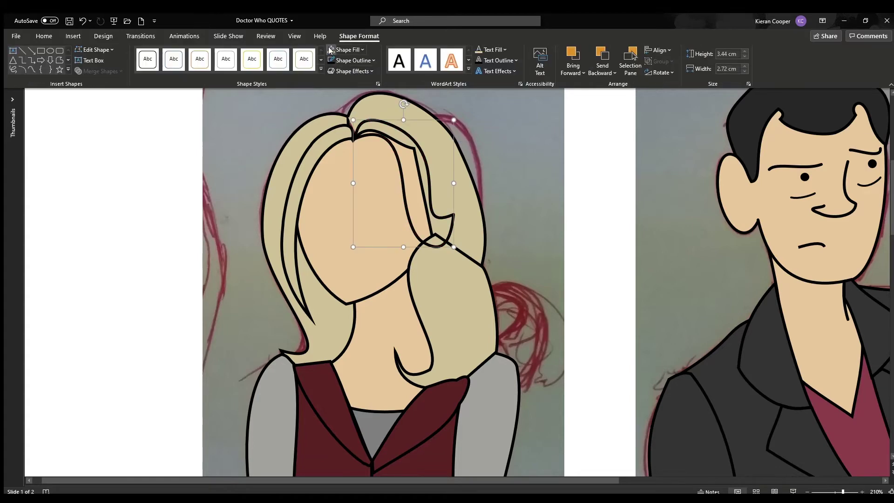
- Fill the fringe lock with the blonde hair colour and layer the upper right hair section over the lower one
click(465, 206)
click(595, 50)
key(Tab)
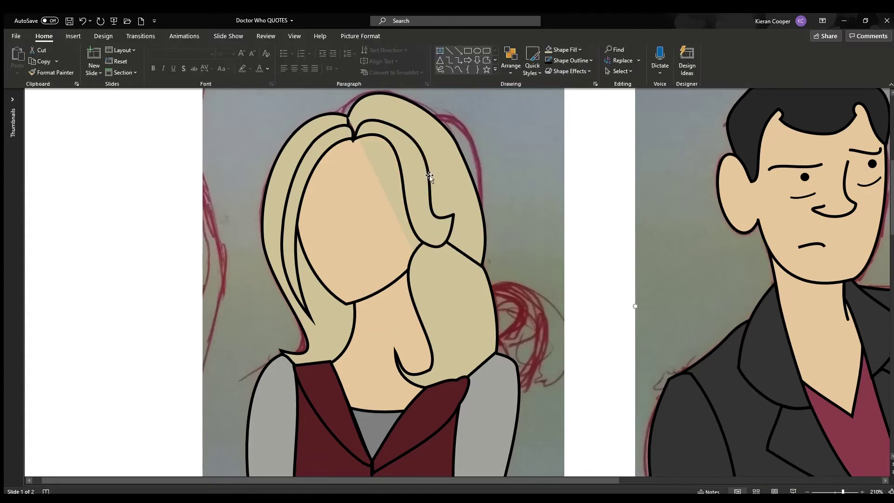
click(613, 46)
key(Escape)
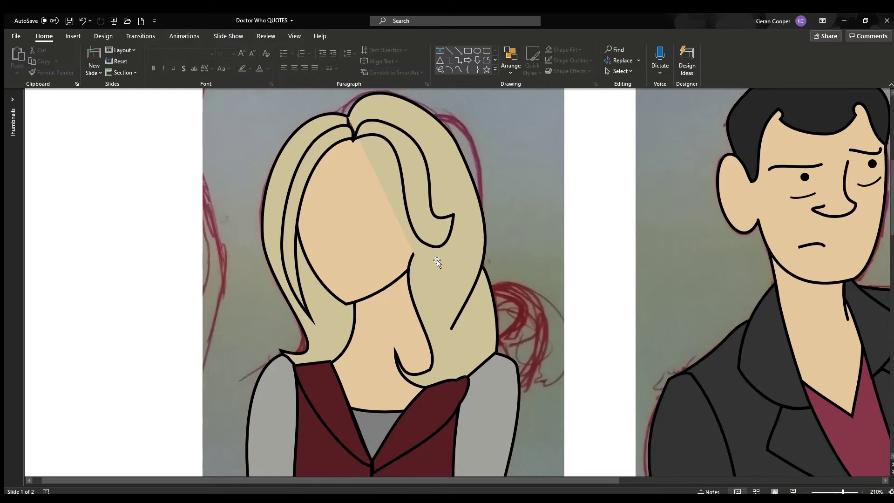
- Lengthen the fringe lock downward and adjust the lower end point of the upper right hair section
click(434, 238)
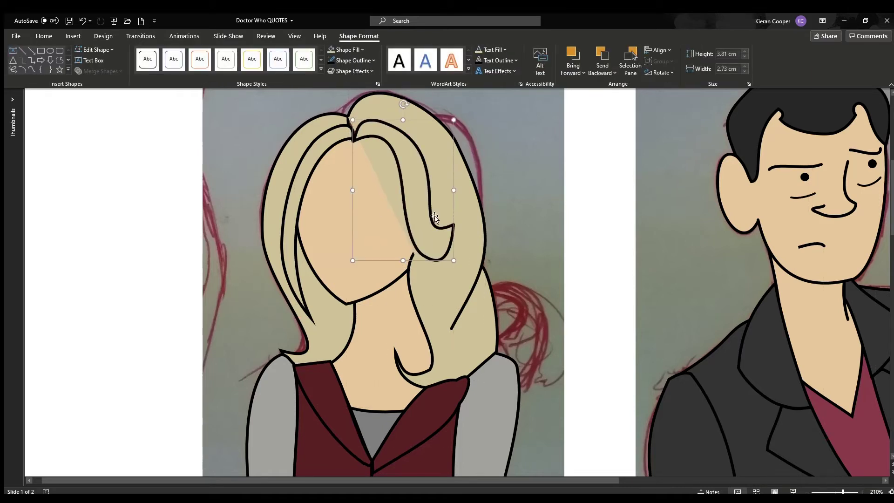
key(Escape)
click(368, 145)
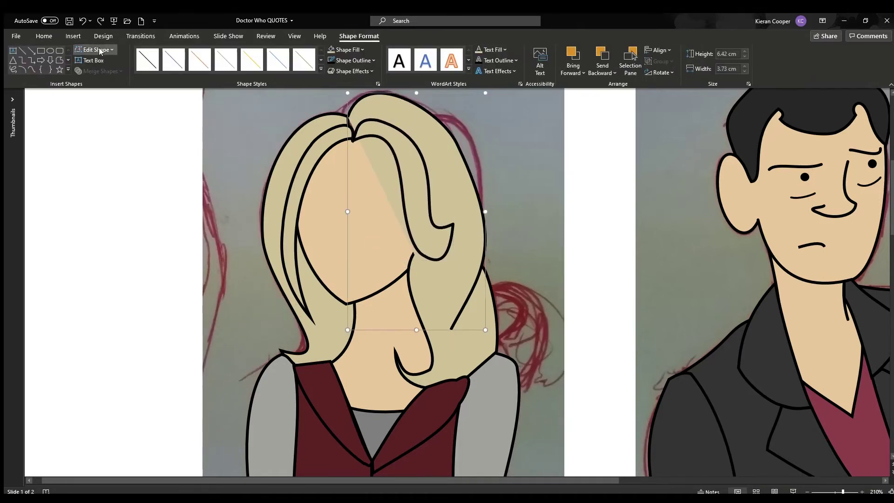
scroll(368, 146, up, 1)
key(Escape)
click(356, 146)
drag(451, 352, 443, 334)
- Edit the left hair section's points so its top end curves neatly into the parting
click(309, 221)
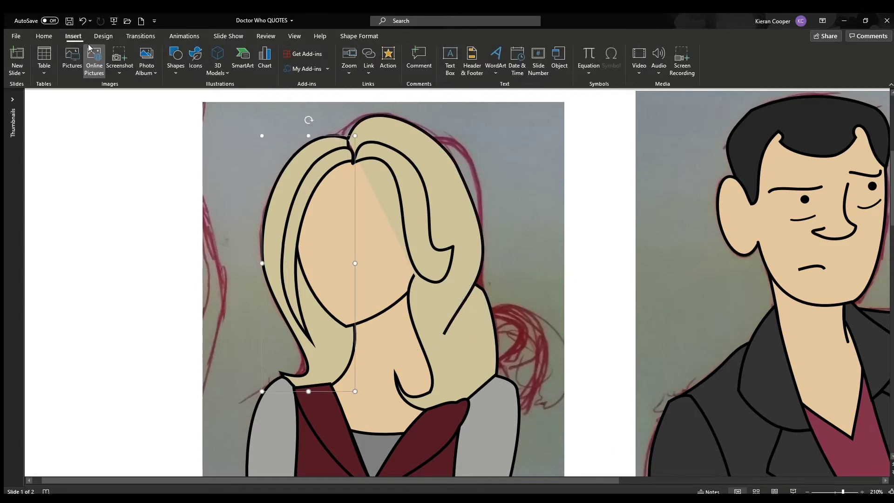
right_click(309, 221)
click(335, 290)
click(349, 140)
drag(348, 183, 366, 194)
key(Escape)
key(Escape)
scroll(371, 307, down, 1)
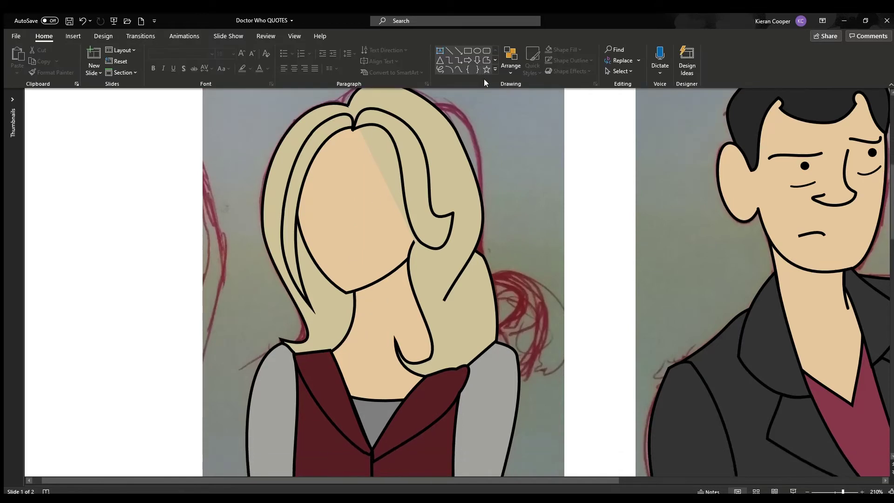
click(373, 204)
click(477, 51)
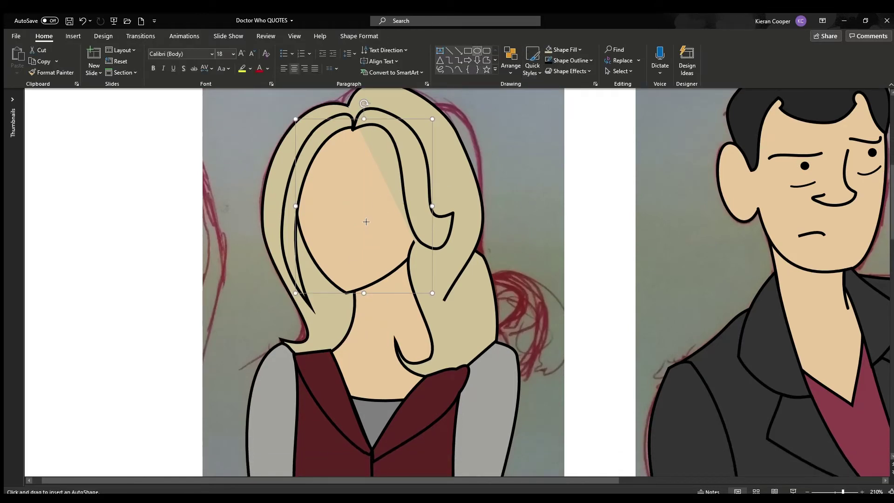
drag(366, 222, 419, 190)
key(ctrl+z)
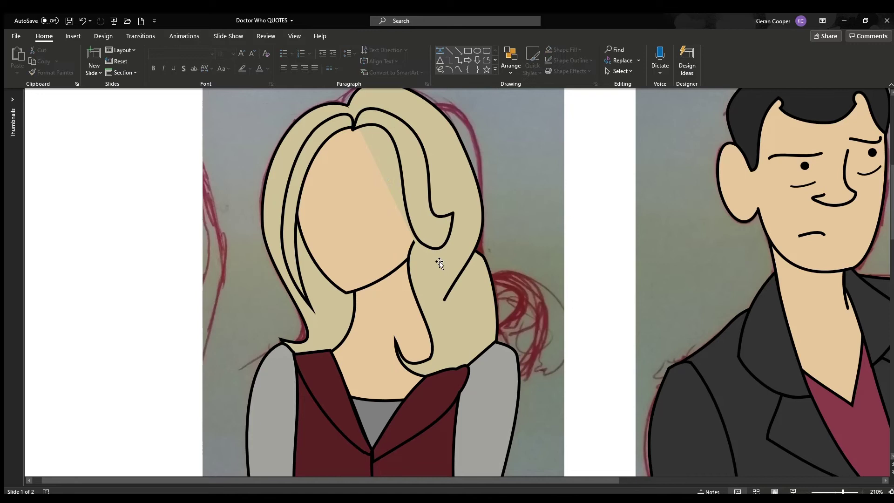
- Refine the curves around the fringe lock's flicked tip and its top edge near the parting
click(417, 244)
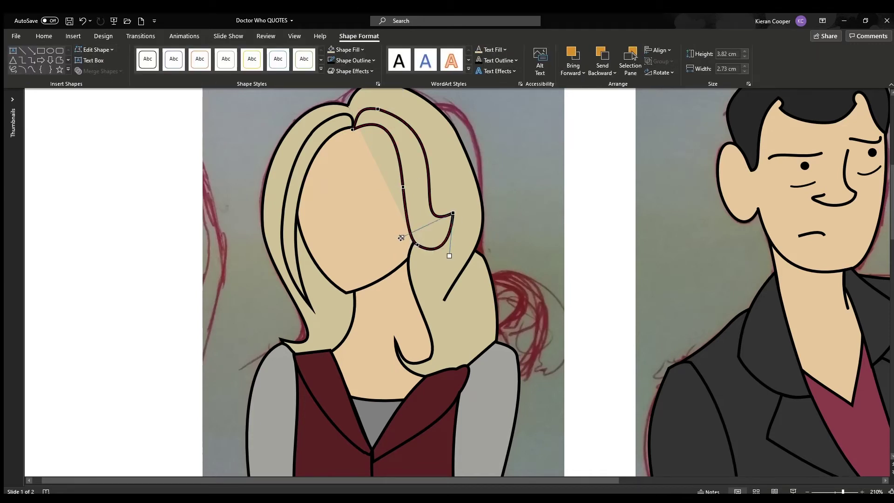
drag(401, 237, 448, 246)
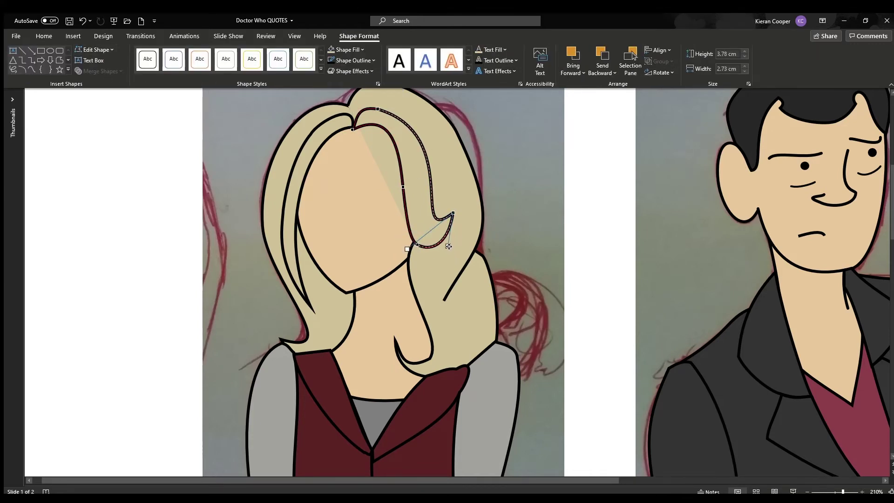
click(377, 108)
drag(362, 106, 357, 111)
key(Escape)
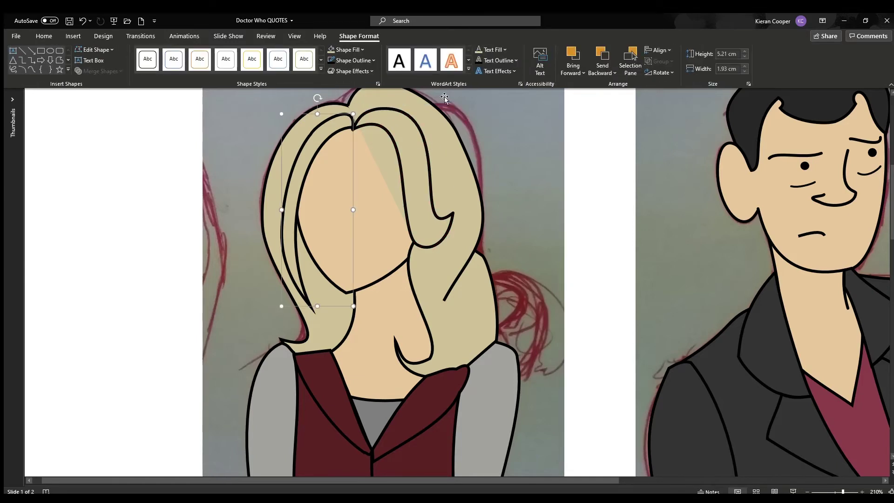
- Draw a freeform patch over the hair-coloured gap on the forehead, fill it with skin tone without an outline, and send it behind the fringe
click(550, 191)
scroll(547, 214, up, 1)
click(485, 60)
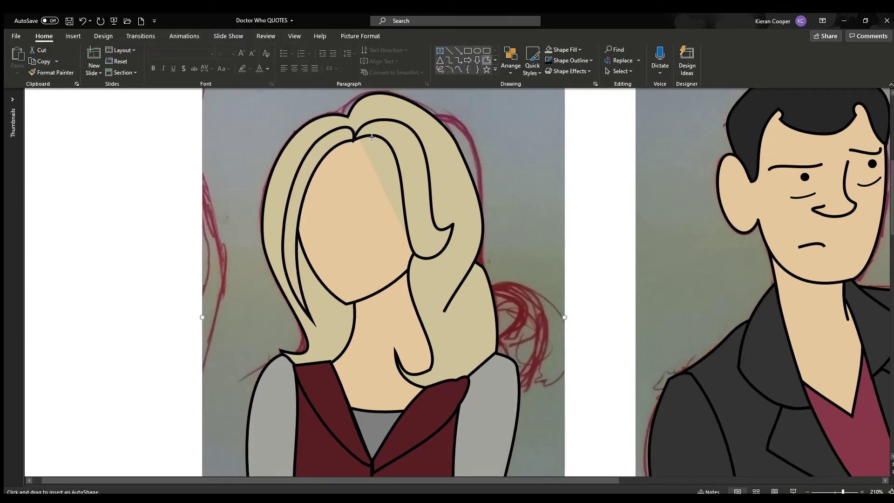
drag(388, 252, 416, 255)
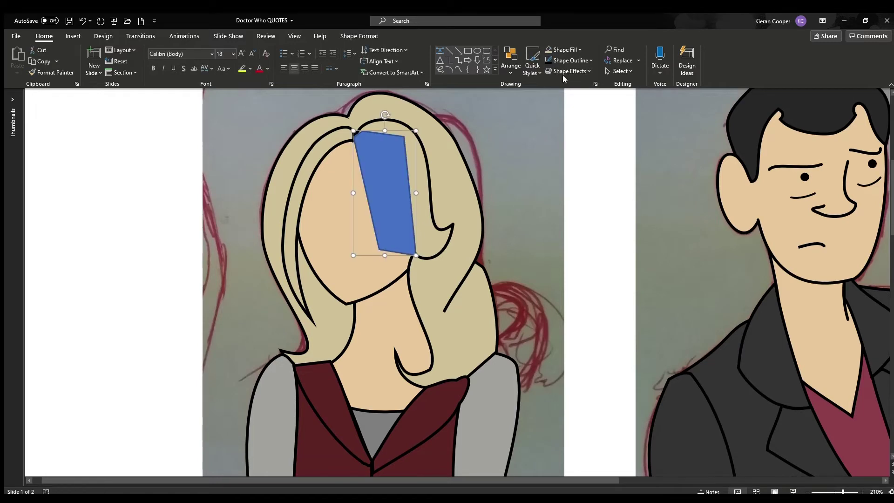
click(548, 50)
click(359, 36)
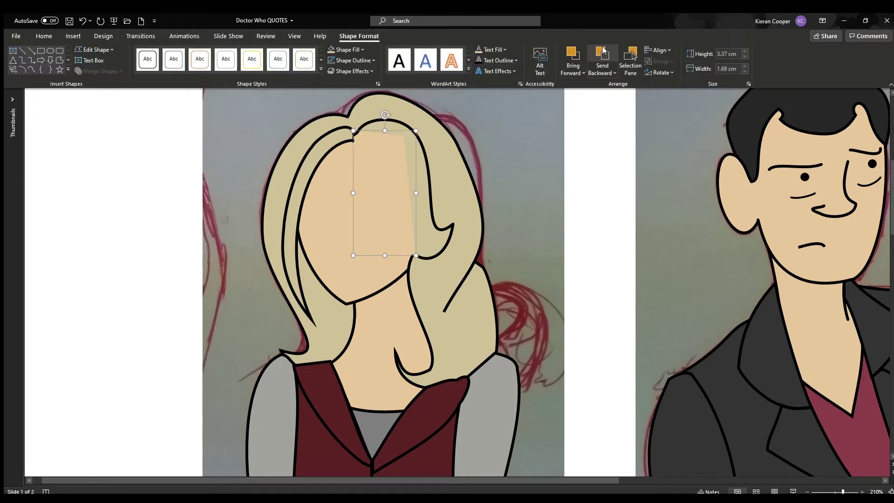
click(602, 65)
click(576, 134)
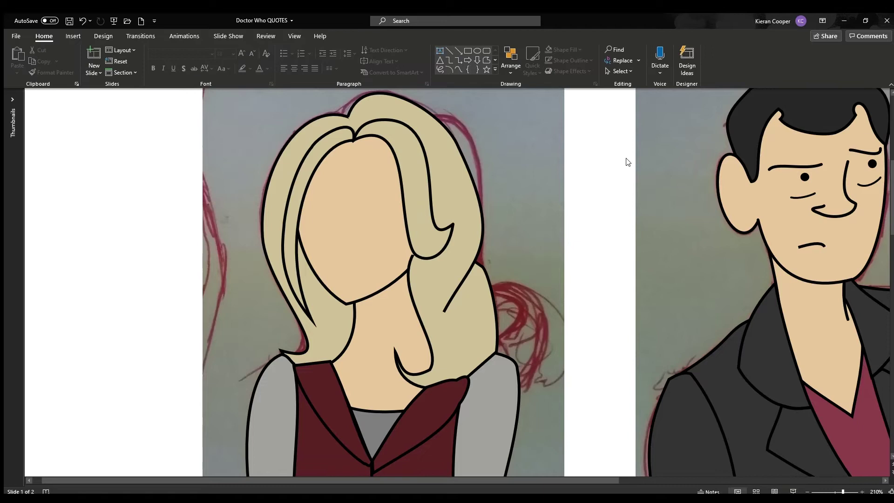
- Layer the left and lower right hair sections in front of the jacket, keeping the upper right section over the lower one
click(336, 346)
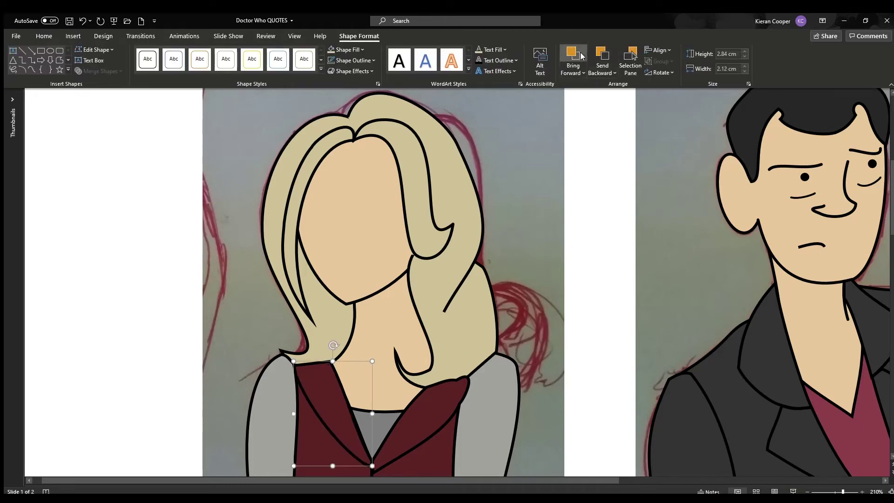
drag(336, 346, 339, 414)
key(Tab)
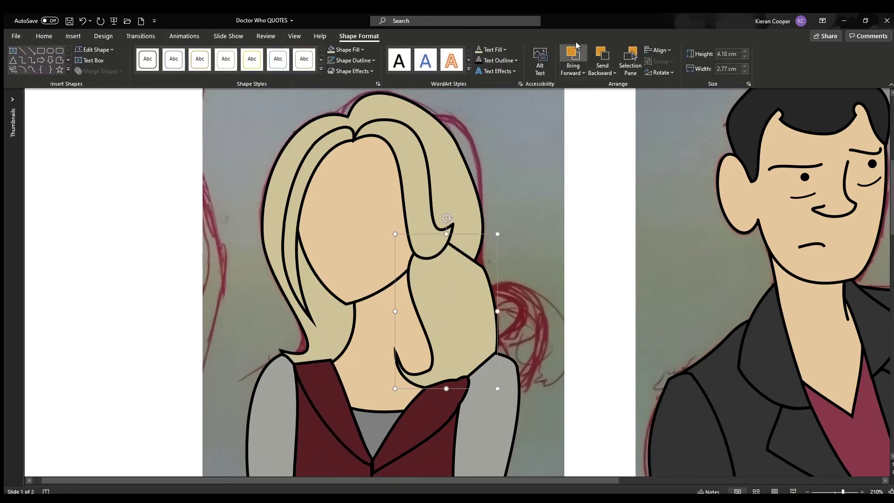
key(ctrl+z)
scroll(541, 178, down, 1)
drag(615, 372, 152, 88)
click(586, 233)
scroll(502, 253, down, 2)
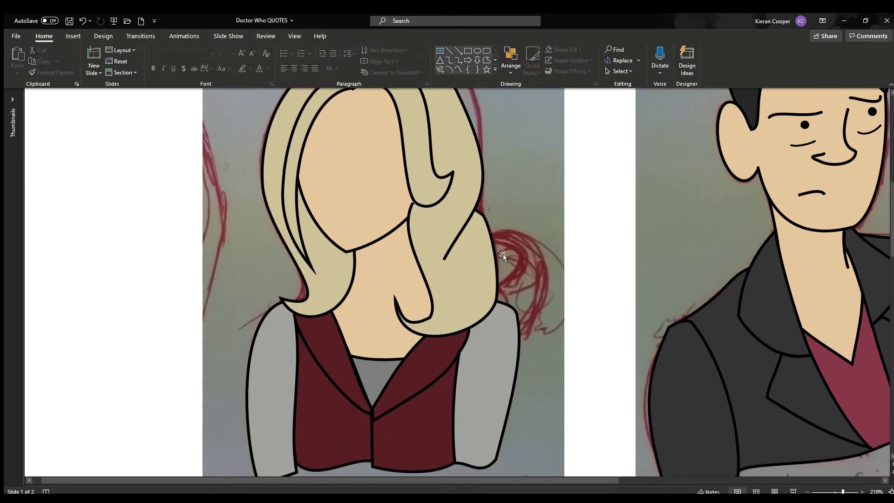
- Draw a short black hair strand about 1.6 cm tall beside the neck, curve it and tuck it against the lower right hair
scroll(527, 292, up, 2)
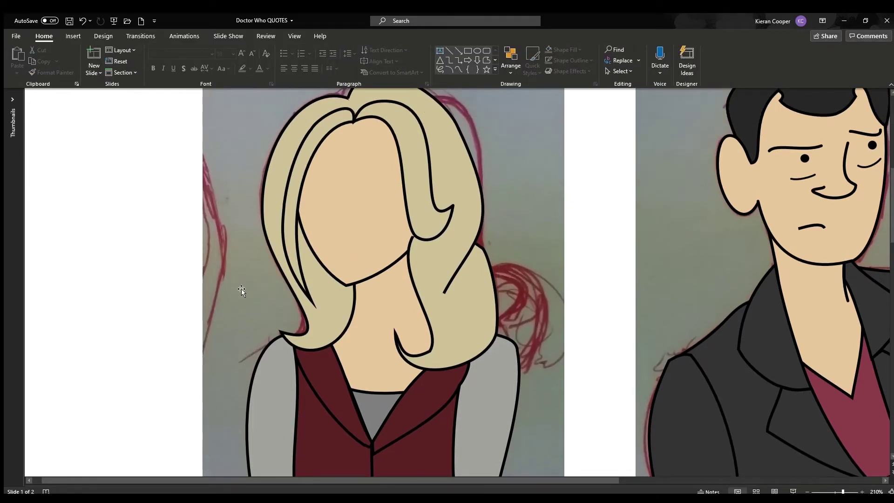
click(486, 60)
click(417, 298)
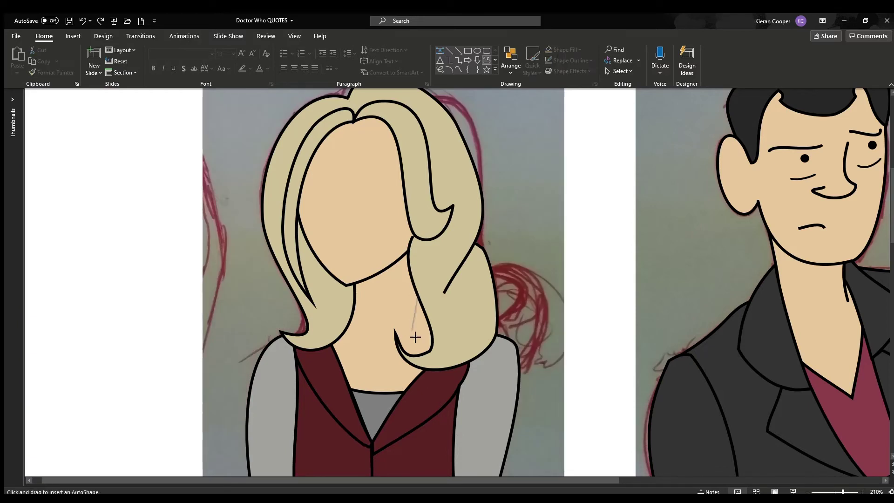
double_click(418, 332)
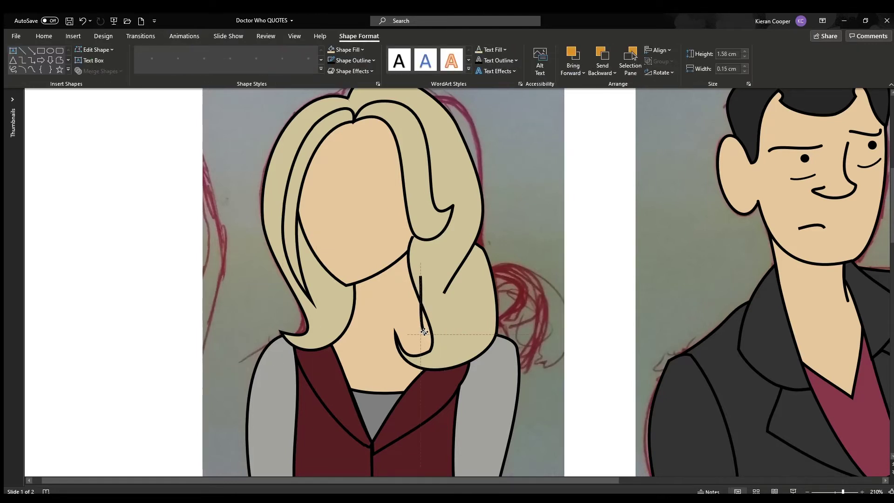
click(606, 309)
click(448, 311)
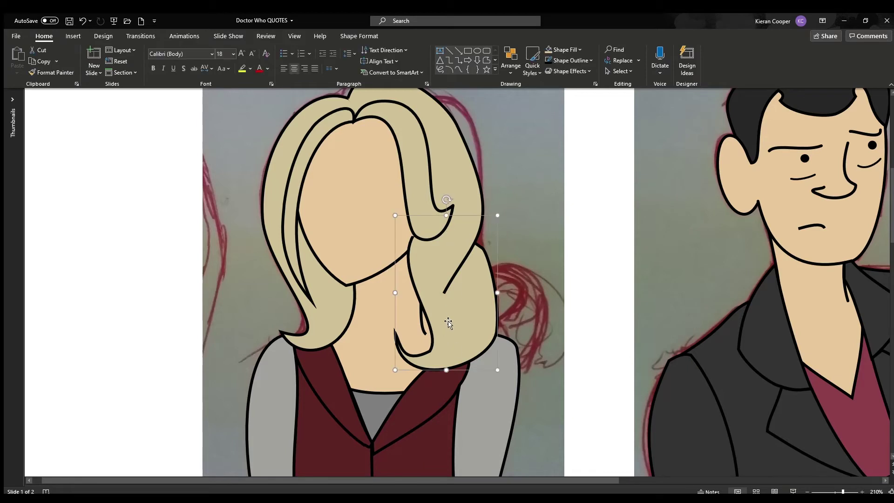
- Reshape the outer edges of the upper and lower right hair sections into a smoother contour, shortening the line where they overlap
click(495, 304)
click(463, 264)
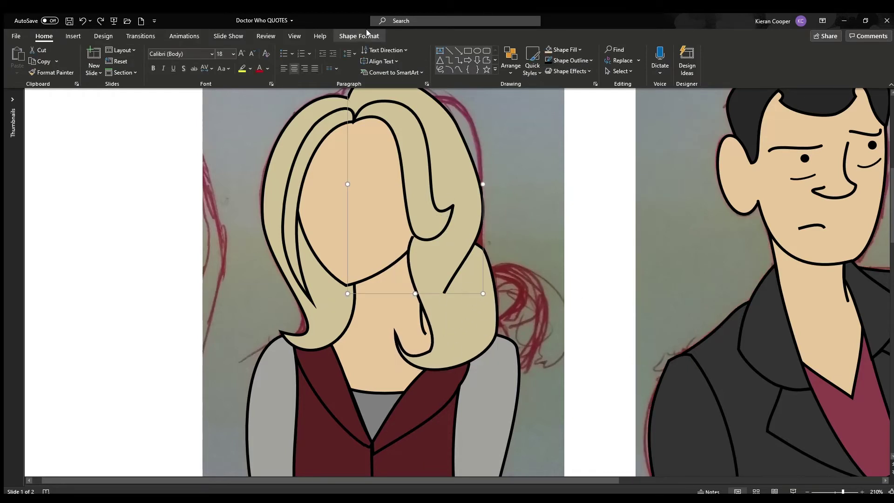
drag(463, 264, 473, 275)
drag(495, 223, 491, 223)
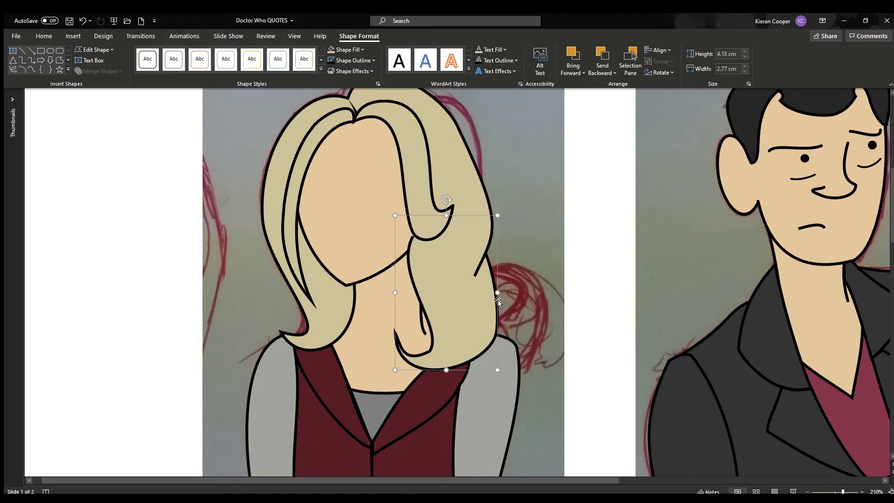
click(461, 240)
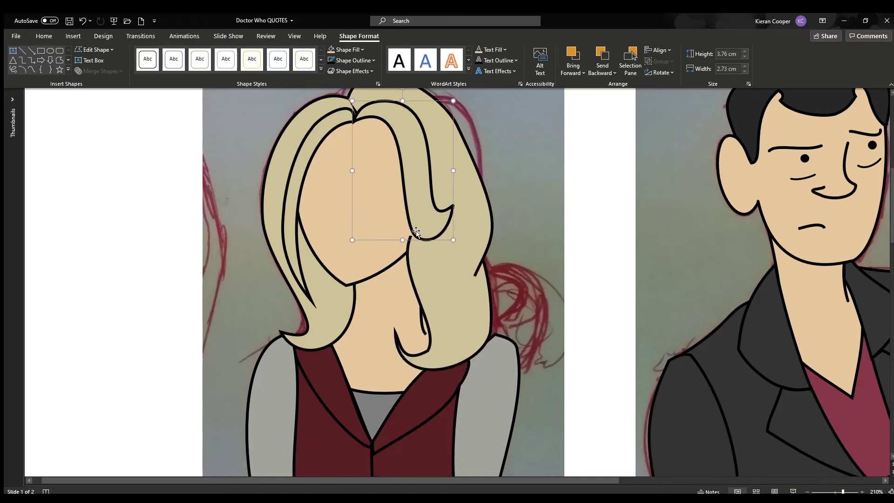
- Fine-tune the fringe lock's lower curve, flicked tip and start point at the parting
click(448, 141)
key(ctrl+z)
key(ctrl+z)
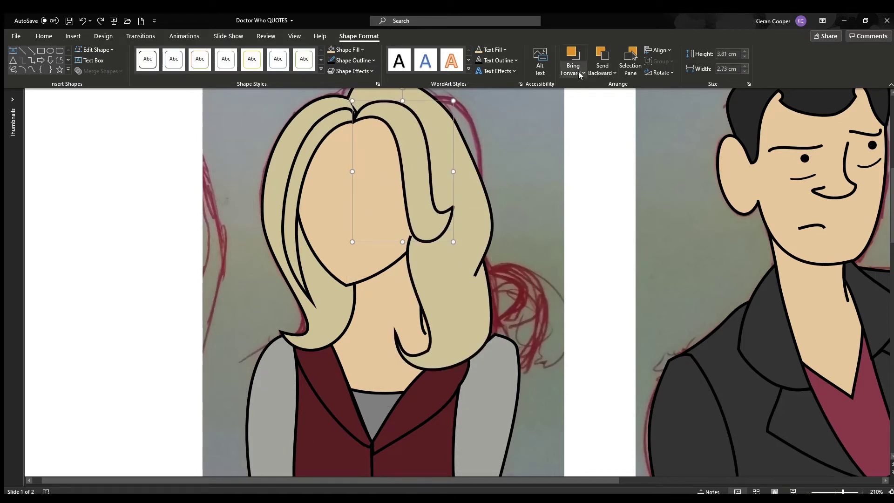
key(ctrl+y)
key(ctrl+y)
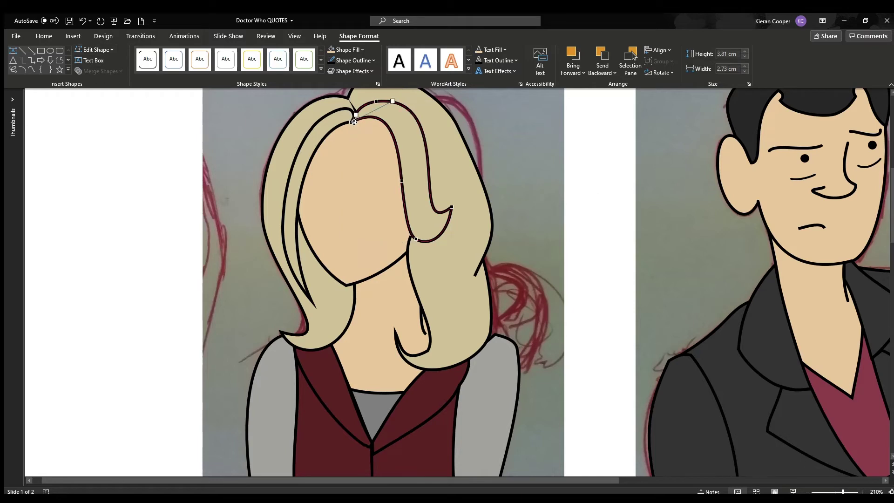
click(565, 181)
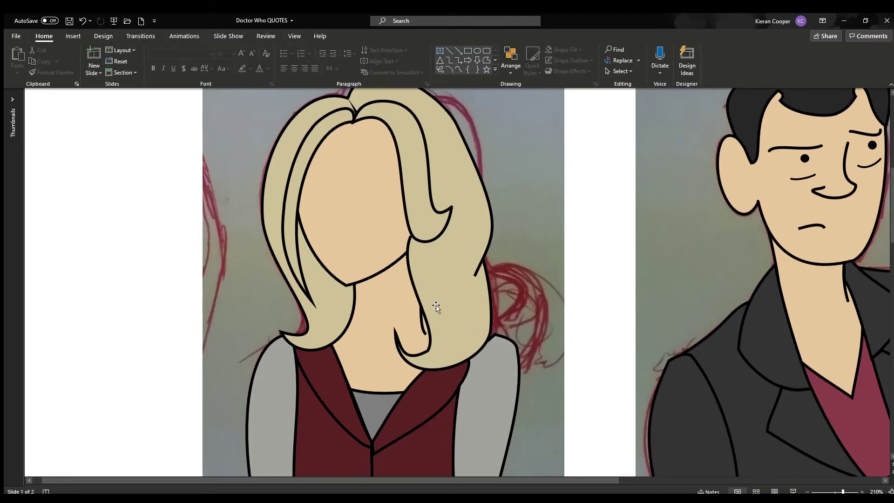
- Draw a small four-sided shape about 0.62 cm tall and 0.72 cm wide above the woman's right shoulder, with dark red fill and black outline
scroll(387, 298, down, 2)
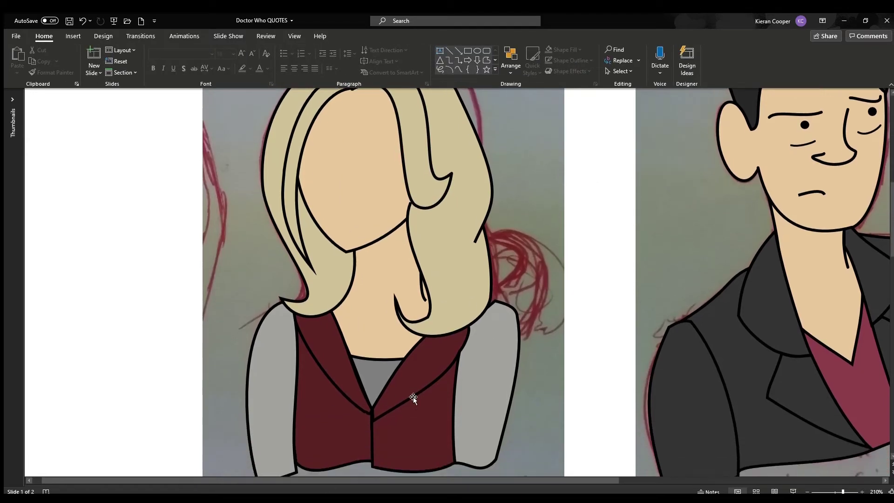
click(485, 306)
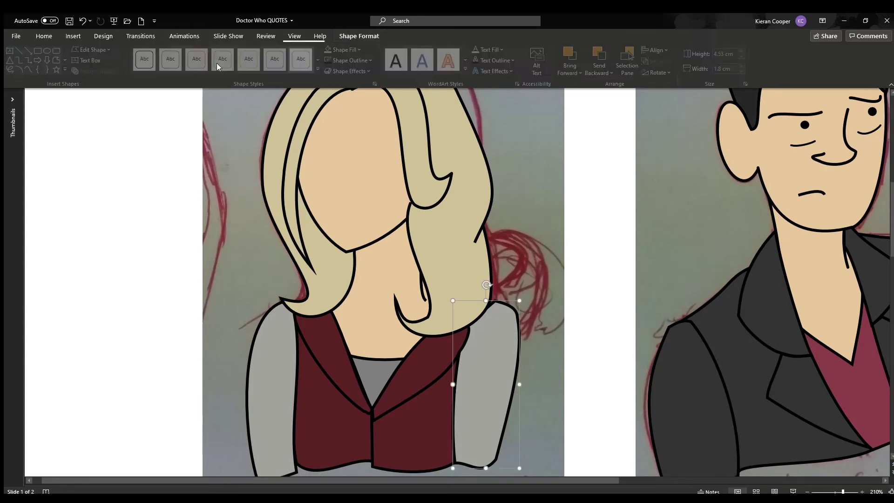
key(Escape)
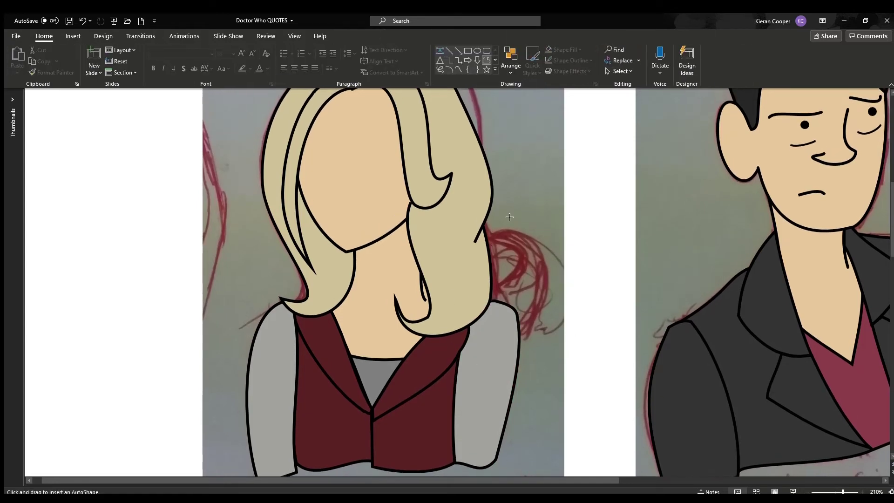
drag(488, 307, 512, 298)
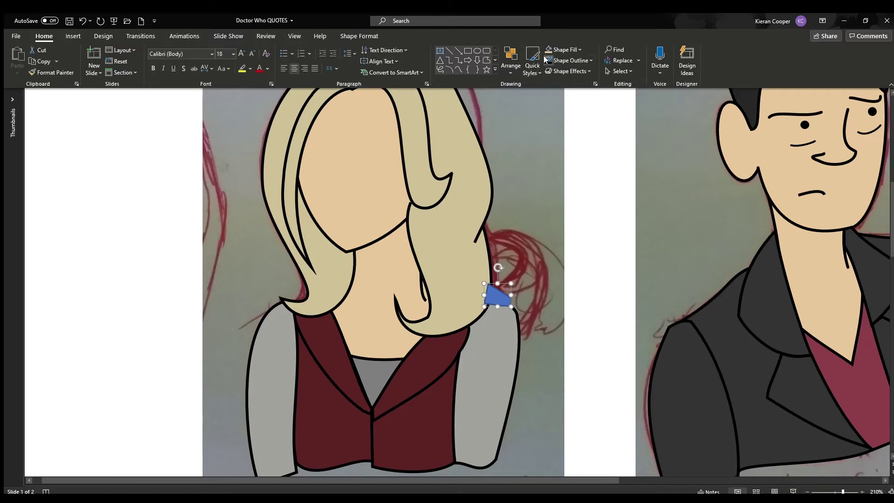
click(548, 49)
click(497, 294)
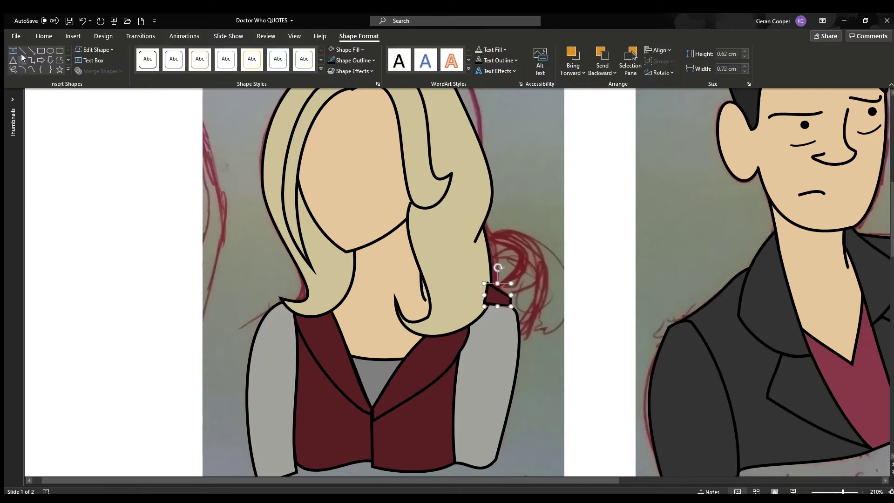
- Round the shoulder piece's top edge, tuck it behind the hair and sleeve, and fill it light grey like the sleeves
double_click(490, 285)
key(ctrl+z)
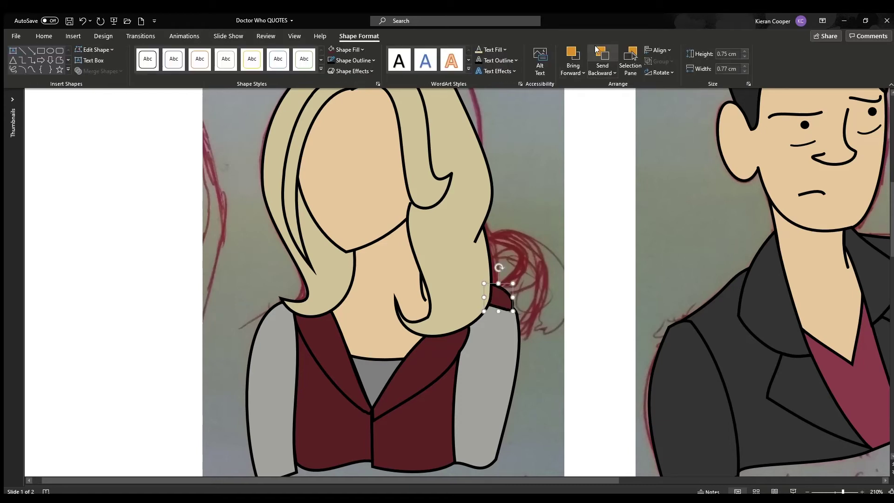
key(Delete)
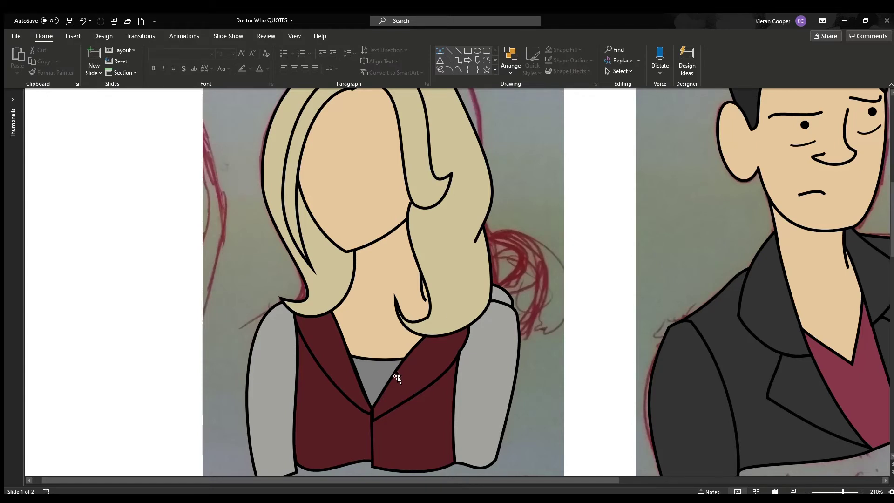
- Clear the fills of the woman's face and left hair section, and place copies of the man's two eye dots beside her
scroll(459, 298, up, 1)
key(ctrl+z)
key(ctrl+z)
key(ctrl+z)
key(ctrl+z)
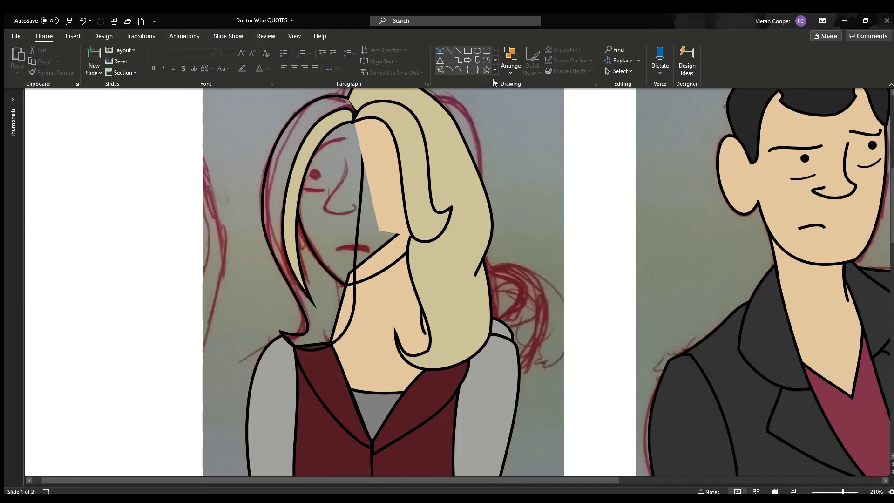
click(804, 158)
drag(572, 179, 172, 214)
- Trace the woman's nose as a curved black line about 1.53 cm tall and 0.85 cm wide with a hooked nostril
click(333, 287)
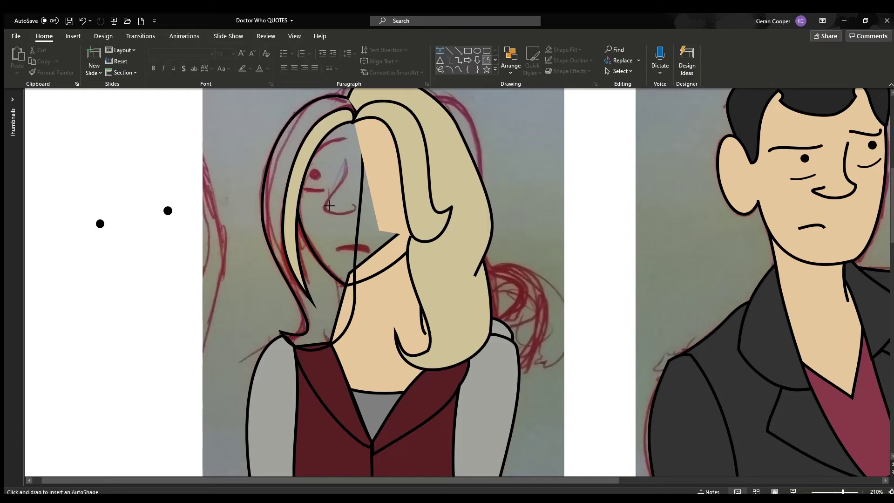
double_click(356, 208)
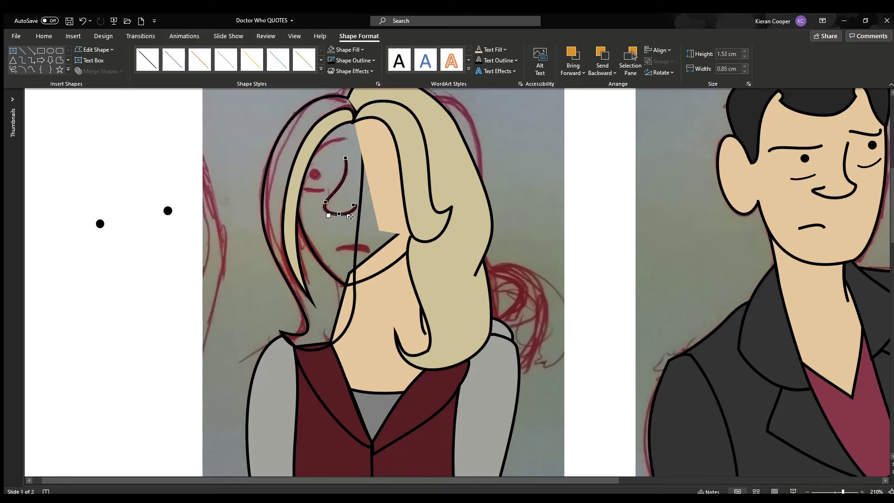
key(Escape)
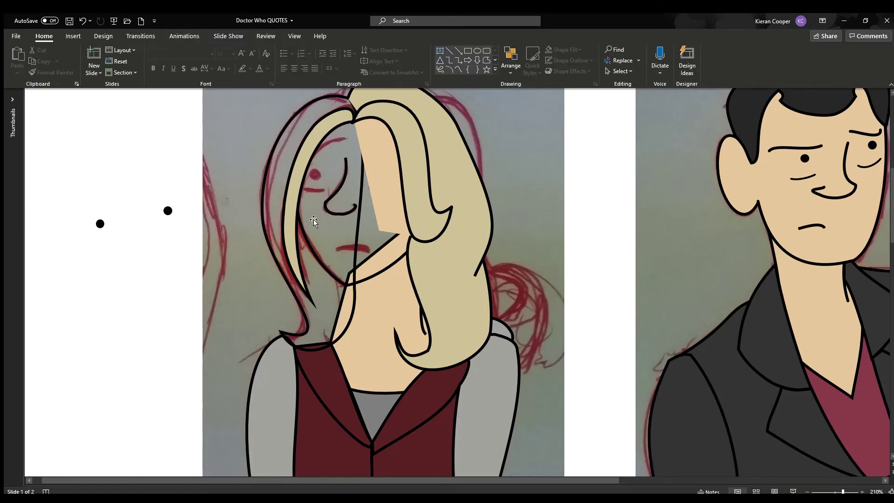
key(Escape)
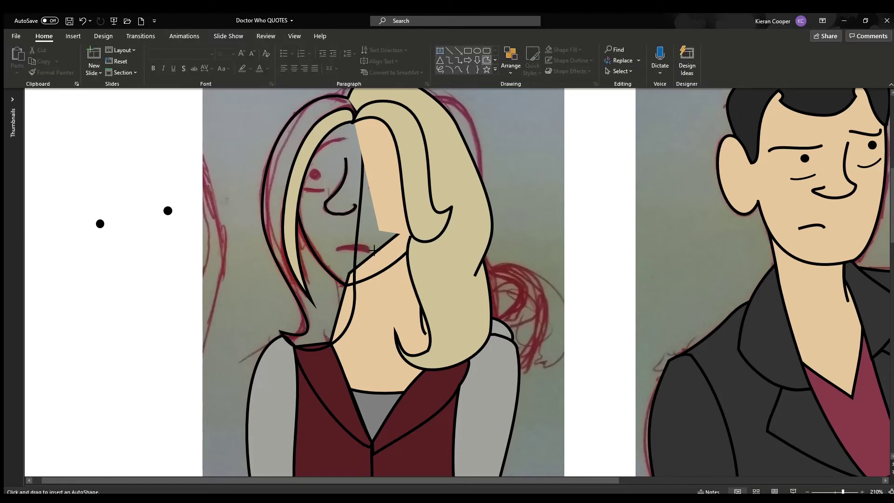
- Trace the mouth as a closed shape about 0.88 cm wide and 0.24 cm tall, curve it to the sketch and fill it black
click(340, 256)
scroll(355, 247, up, 5)
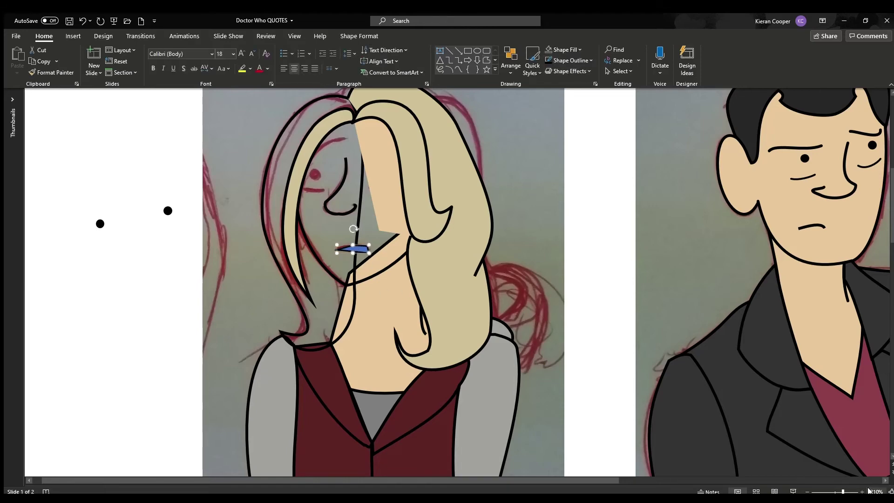
click(356, 35)
key(Escape)
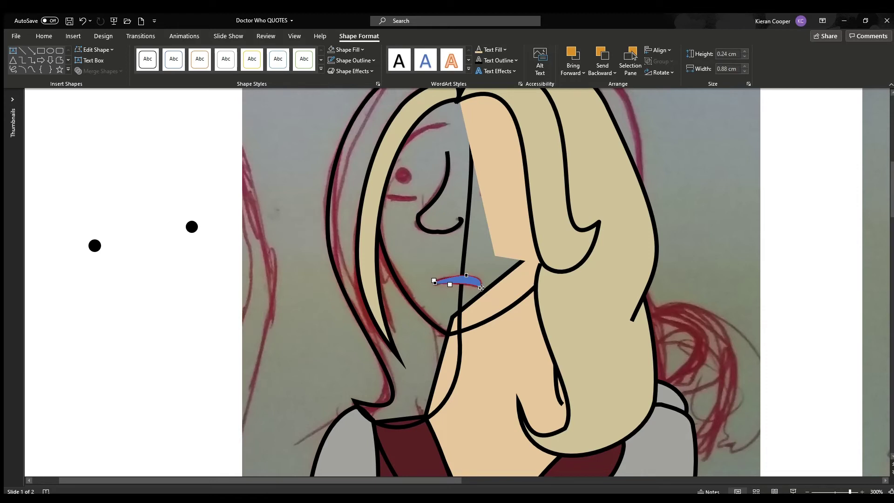
key(Escape)
click(331, 49)
click(203, 365)
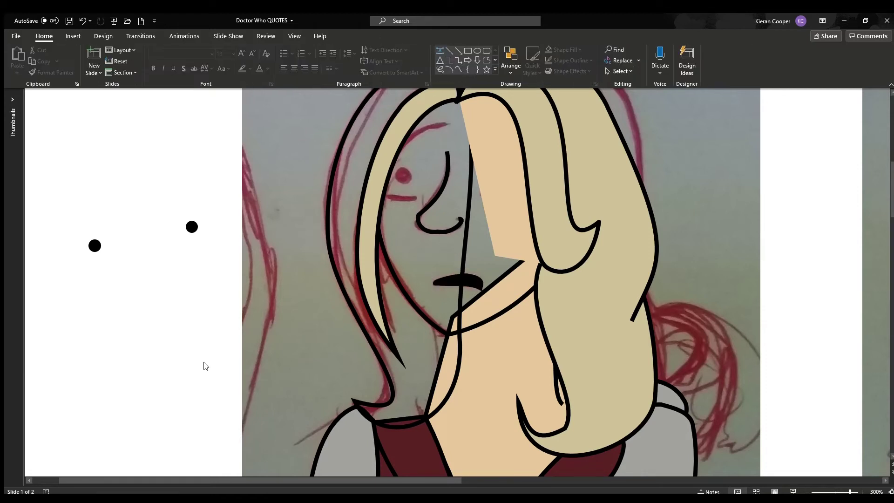
- Remove the skin-coloured patch hiding the sketched right eye and place the two eye dots on the woman's sketched eyes
click(493, 186)
key(Delete)
drag(191, 227, 403, 175)
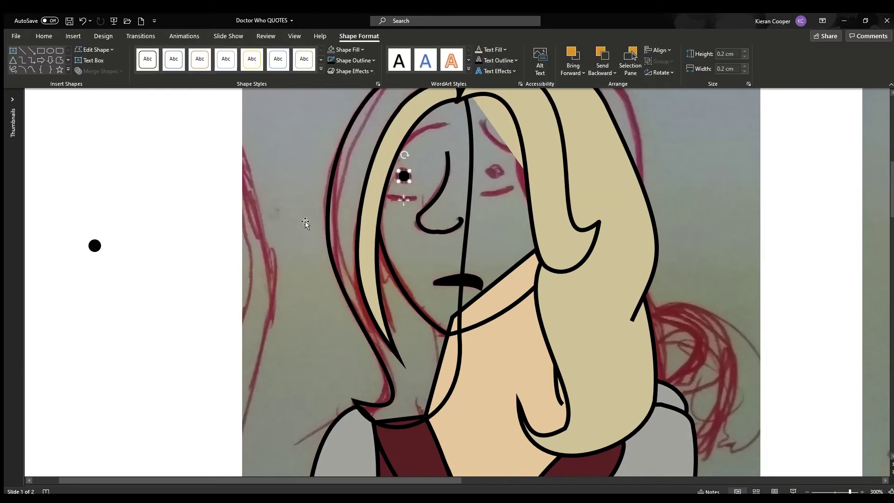
key(Escape)
click(404, 176)
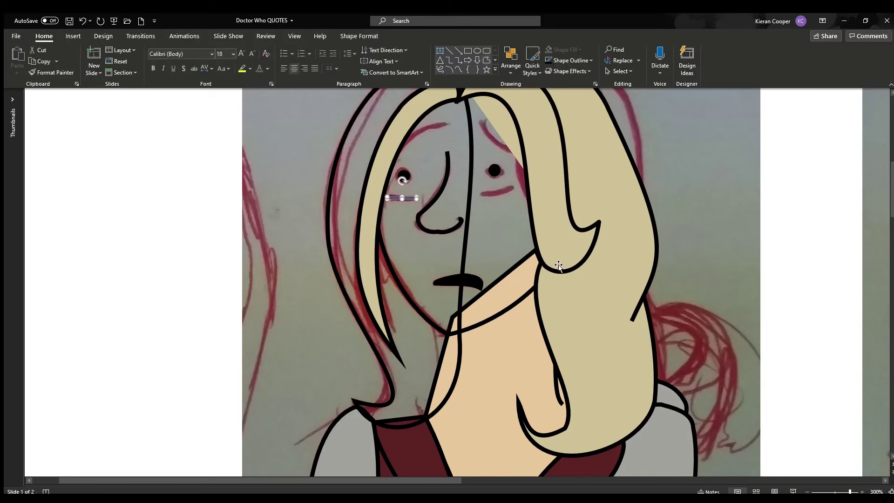
- Copy the man's eyebrow and under-eye lines to the woman, fitting the under-eye line, about 0.6 cm wide, beneath her right eye
click(684, 415)
scroll(684, 414, down, 3)
drag(819, 207, 290, 238)
scroll(712, 389, up, 4)
click(358, 36)
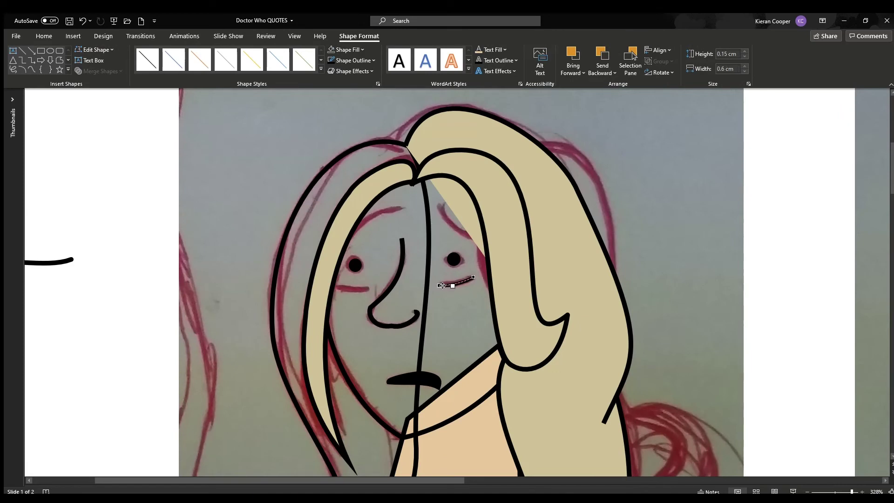
- Place the copied eyebrow above the right eye and reshape it into a steep curve about 0.7 cm tall and wide
drag(50, 262, 482, 202)
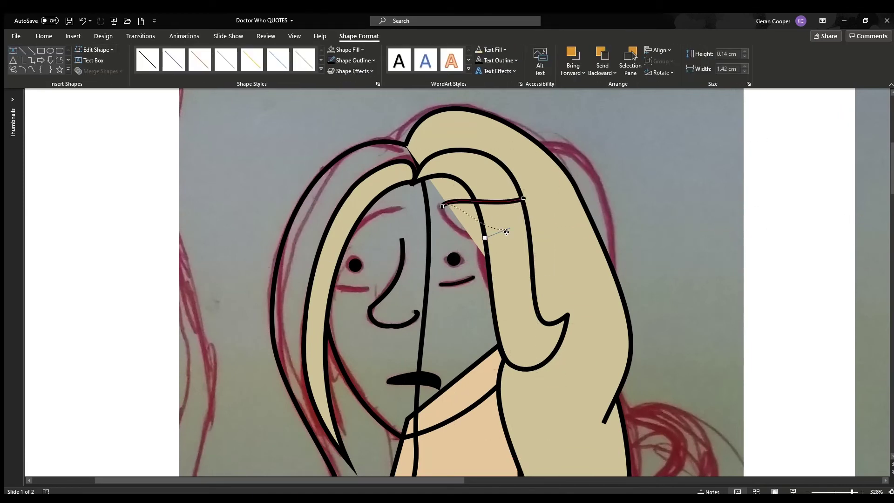
drag(506, 231, 479, 242)
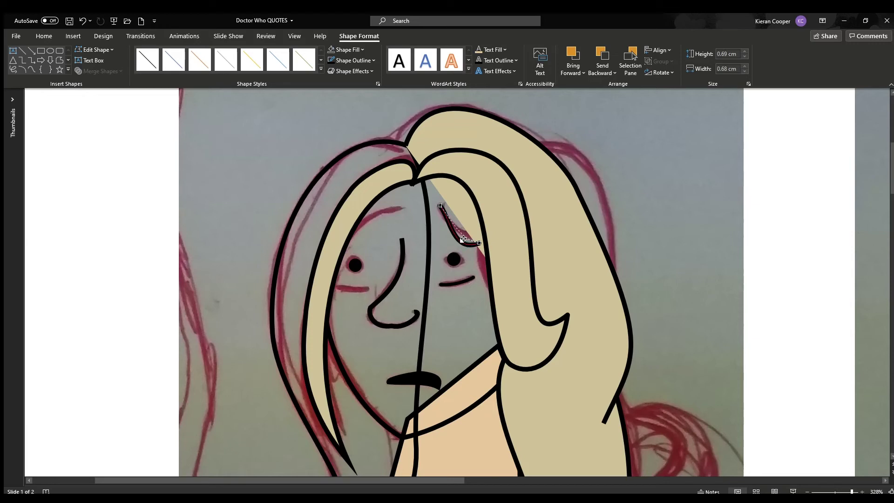
click(157, 245)
- Draw a curved black left eyebrow about 0.74 cm wide and add an under-eye line about 0.57 cm wide beneath the left eye
drag(342, 255, 386, 213)
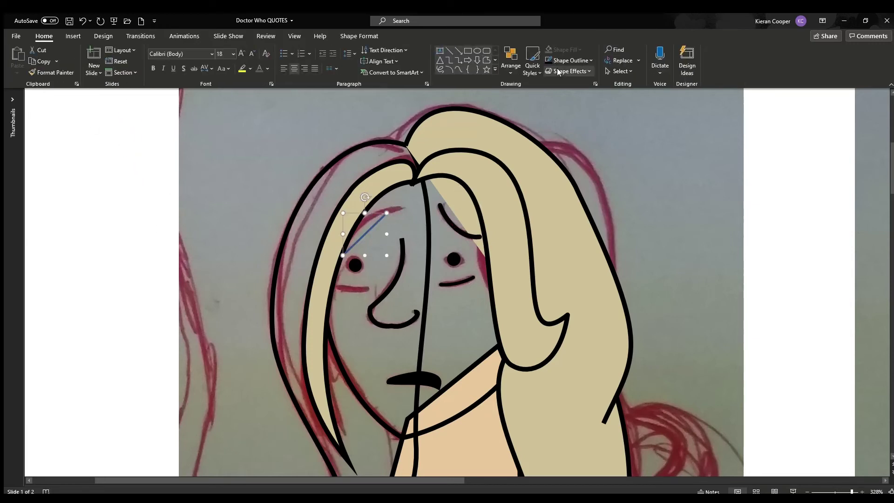
drag(460, 231, 396, 228)
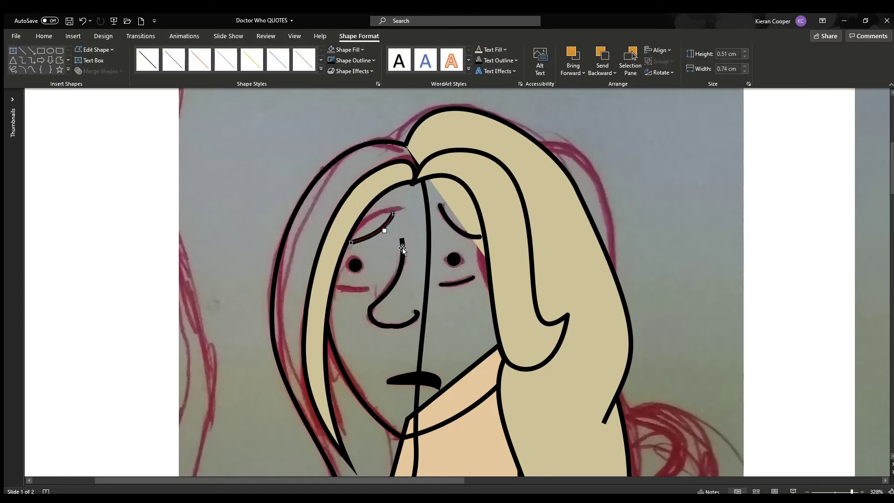
drag(341, 287, 373, 279)
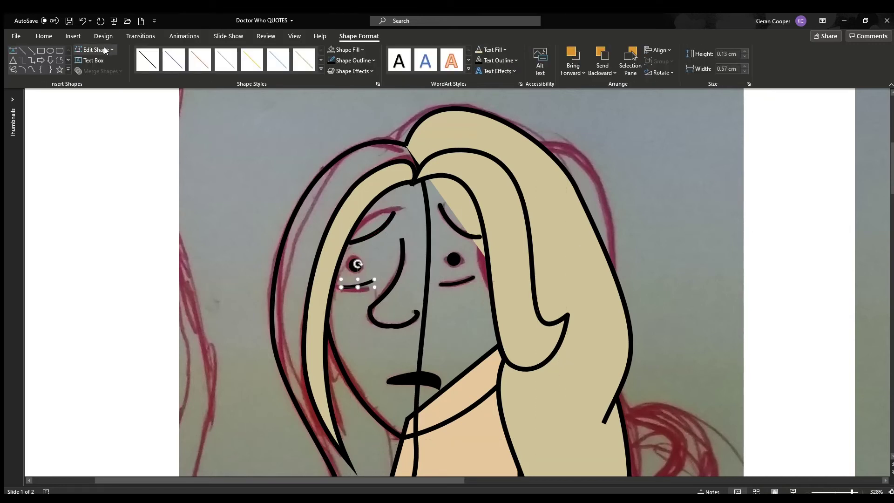
click(369, 234)
- Bring the woman's facial features in front and restore the blonde fill of the left hair section behind them
scroll(356, 210, down, 2)
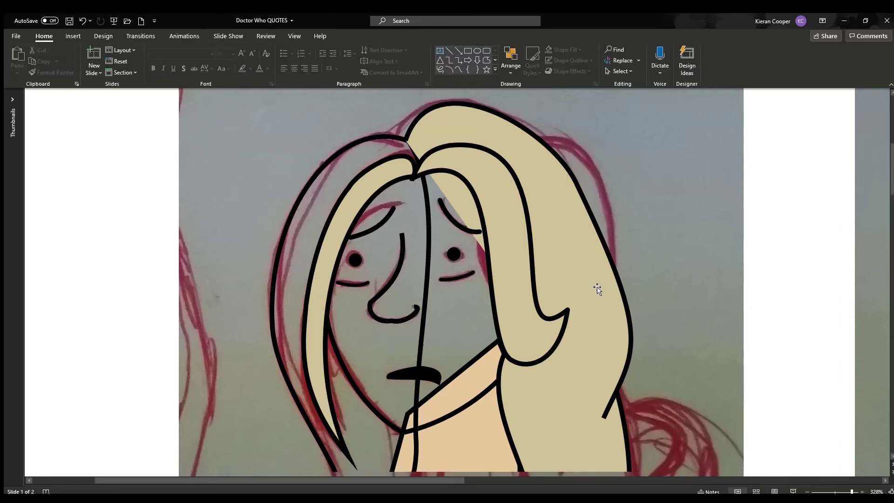
click(352, 233)
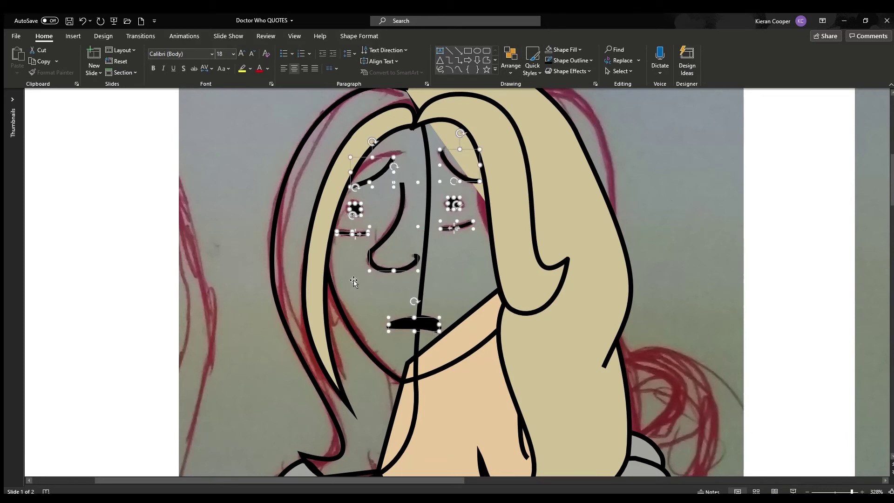
key(ctrl+z)
key(ctrl+z)
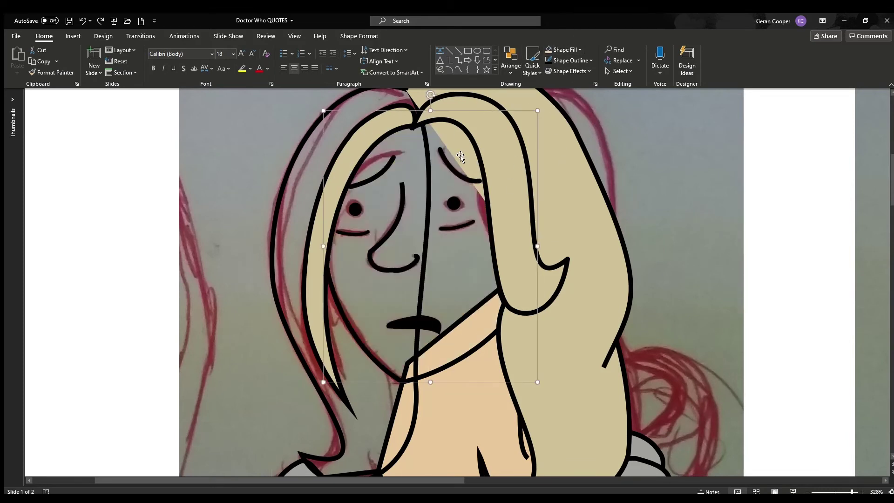
key(ctrl+y)
key(ctrl+z)
key(ctrl+z)
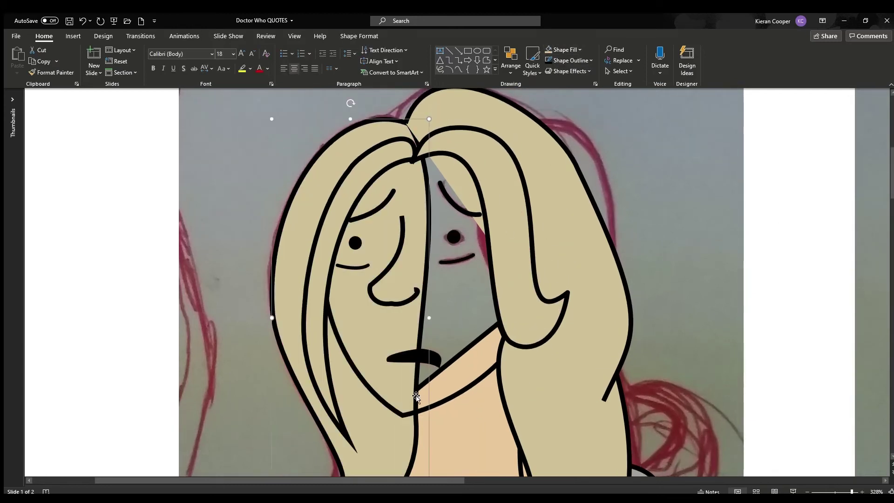
- Restore the face's skin-coloured fill and layer the face over the left hair section and neck but beneath the fringe locks
key(ctrl+y)
key(ctrl+z)
key(ctrl+z)
key(ctrl+z)
key(ctrl+z)
key(ctrl+z)
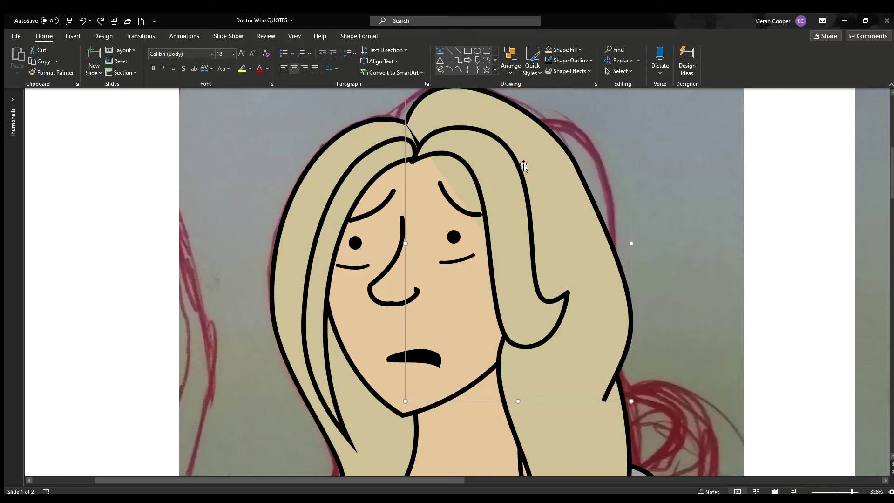
- Refine the nostril end of the nose line and open the nose's line formatting settings
click(398, 303)
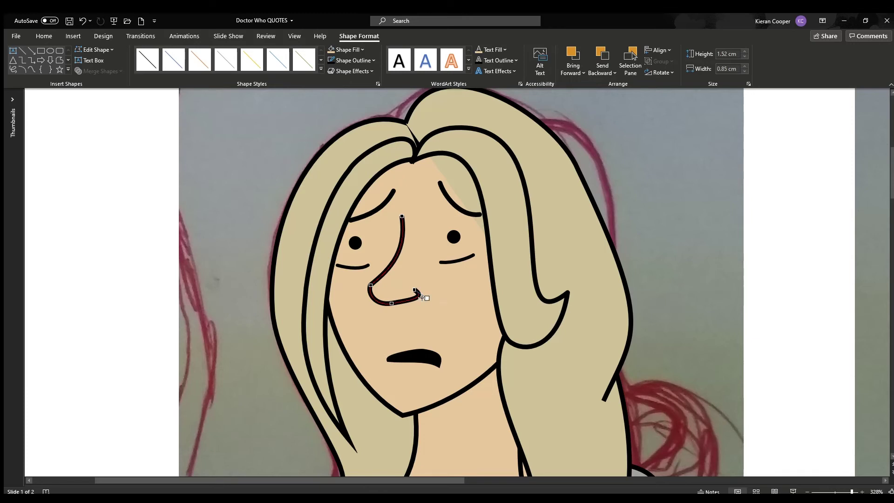
click(568, 235)
click(401, 235)
right_click(401, 235)
click(454, 423)
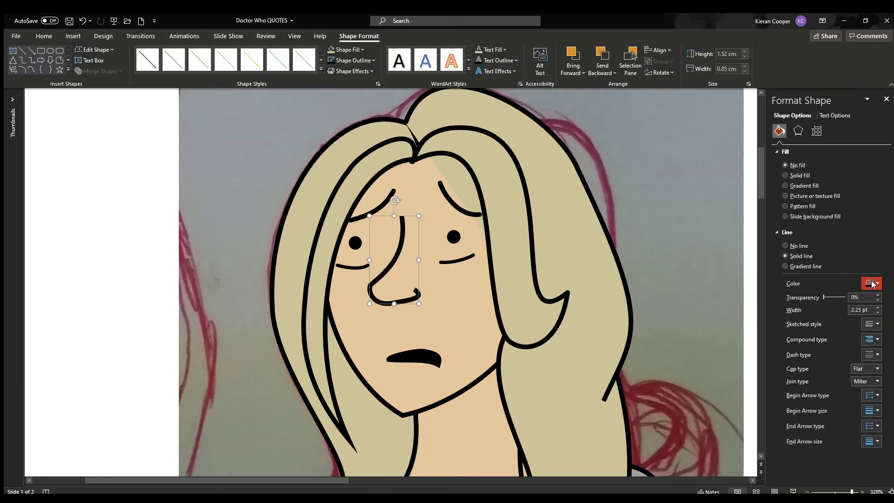
click(885, 98)
key(Escape)
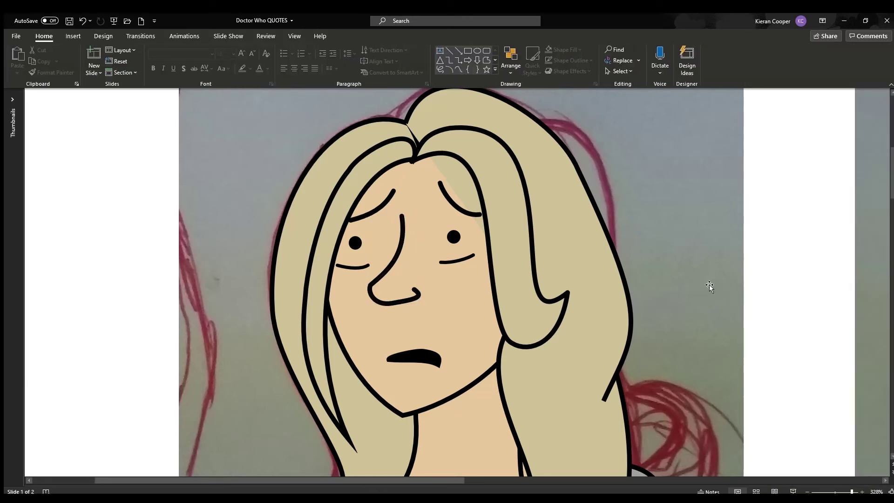
- Group all the shapes that make up the woman, leaving out the sketch pictures
key(ctrl+a)
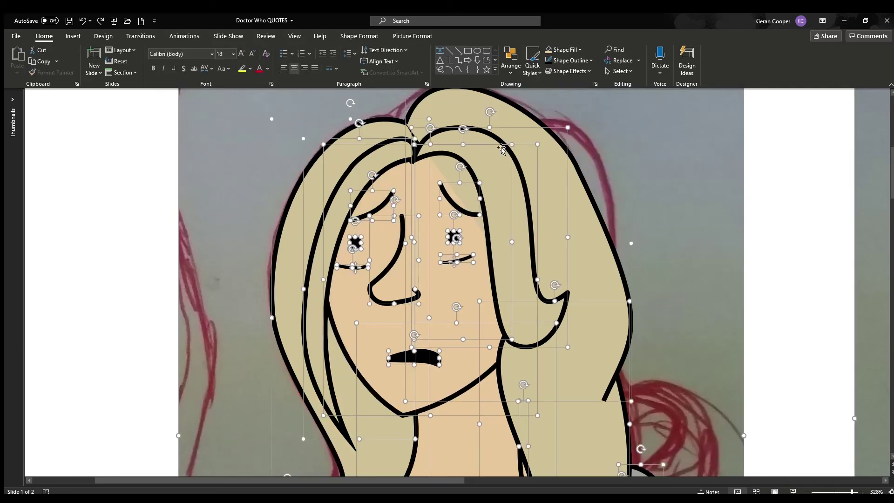
key(Escape)
key(ctrl+a)
key(Escape)
drag(766, 347, 411, 145)
mouse_move(477, 263)
mouse_down()
mouse_move(766, 209)
mouse_move(477, 263)
mouse_up()
key(Escape)
- Move the woman's sketch picture out from behind her to the far side of the man's drawing
scroll(663, 275, down, 4)
scroll(801, 491, down, 10)
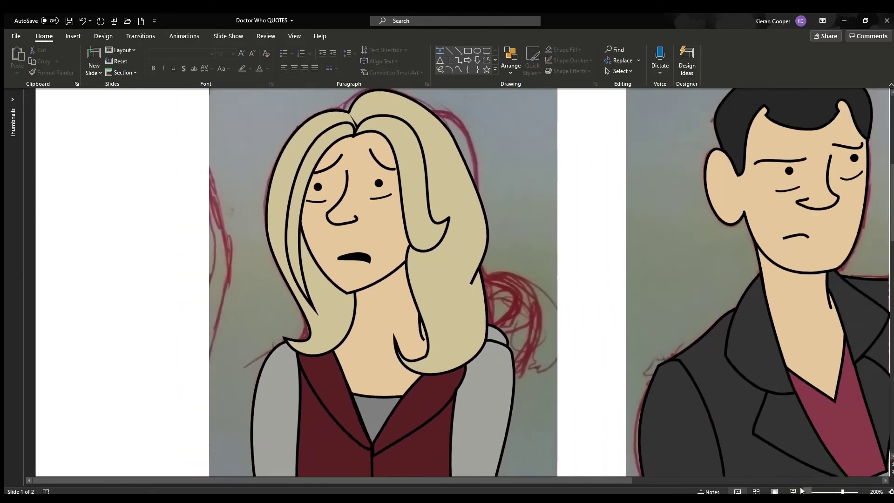
drag(198, 233, 669, 228)
click(135, 125)
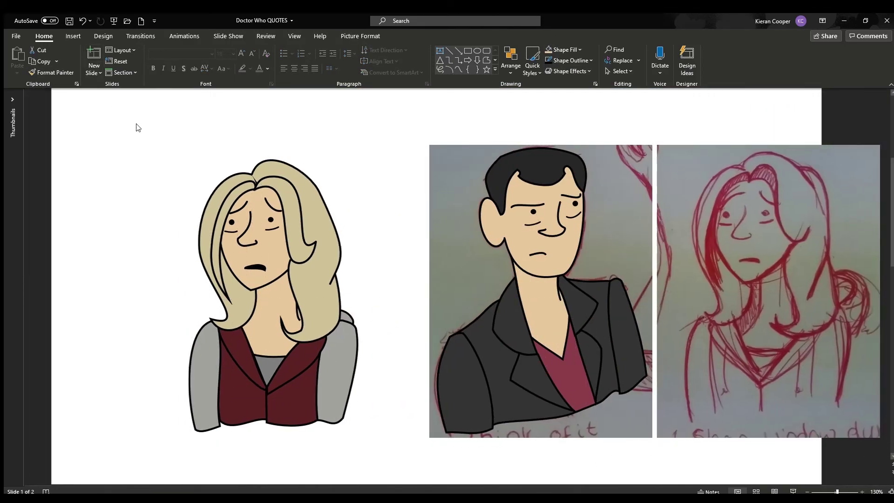
- Separate the man from his sketch picture and arrange the woman and man side by side, with both sketches off to the right
drag(275, 260, 205, 260)
mouse_move(638, 259)
mouse_down()
mouse_move(525, 259)
mouse_move(801, 264)
mouse_up()
mouse_move(528, 359)
mouse_down()
mouse_move(493, 357)
mouse_move(500, 359)
mouse_up()
click(536, 434)
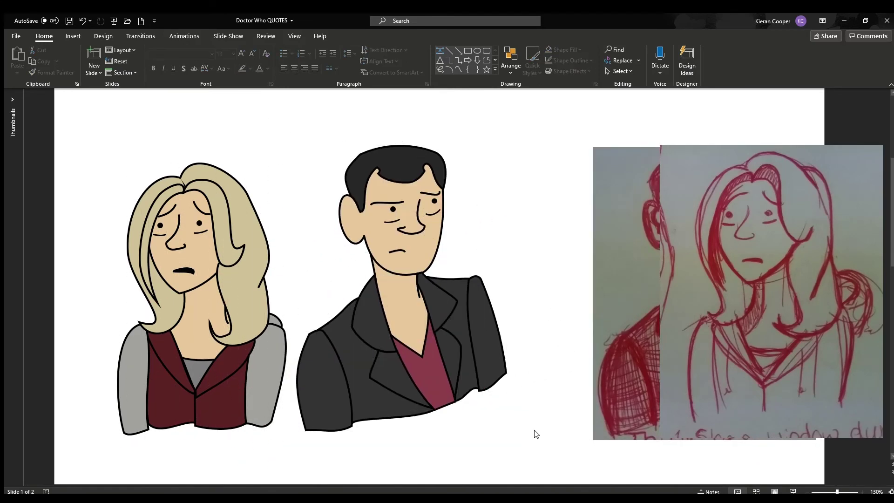
- Try placing the man's sketch picture directly beside his drawing
drag(609, 412, 488, 392)
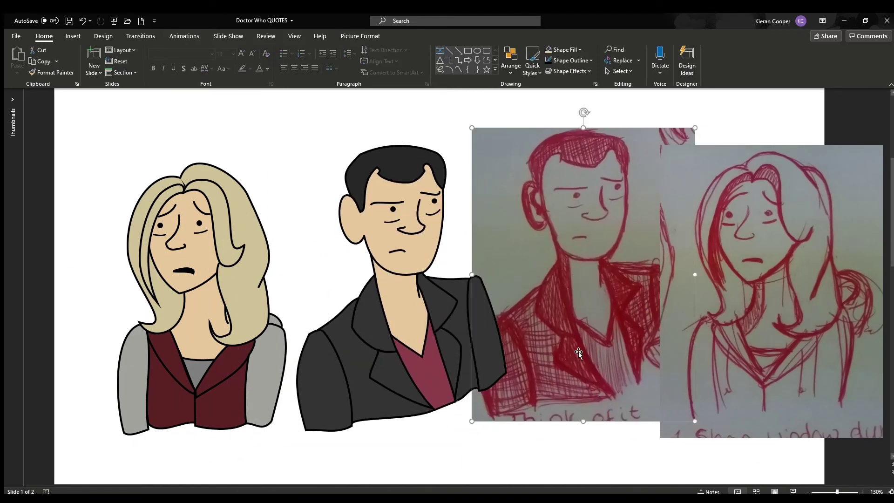
key(ctrl+z)
- Duplicate the man's pupil and place white circle copies over both of his eyes
scroll(449, 333, up, 5)
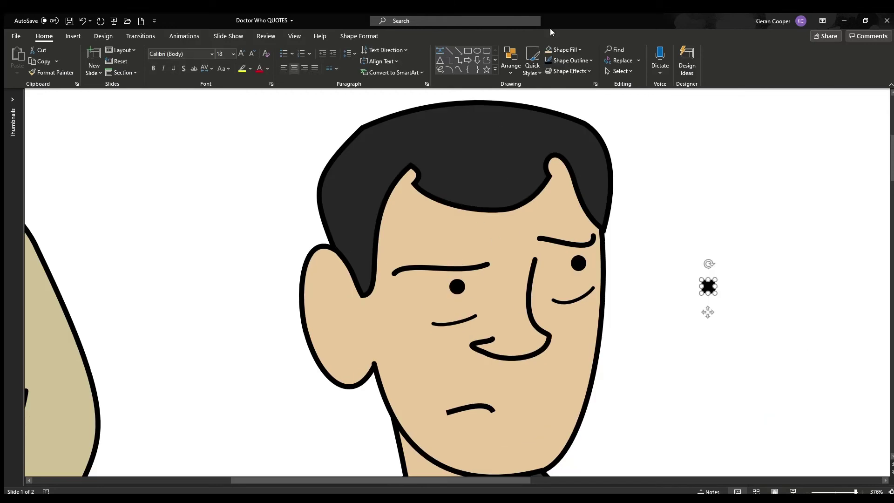
drag(708, 286, 578, 261)
key(Escape)
scroll(579, 261, down, 5)
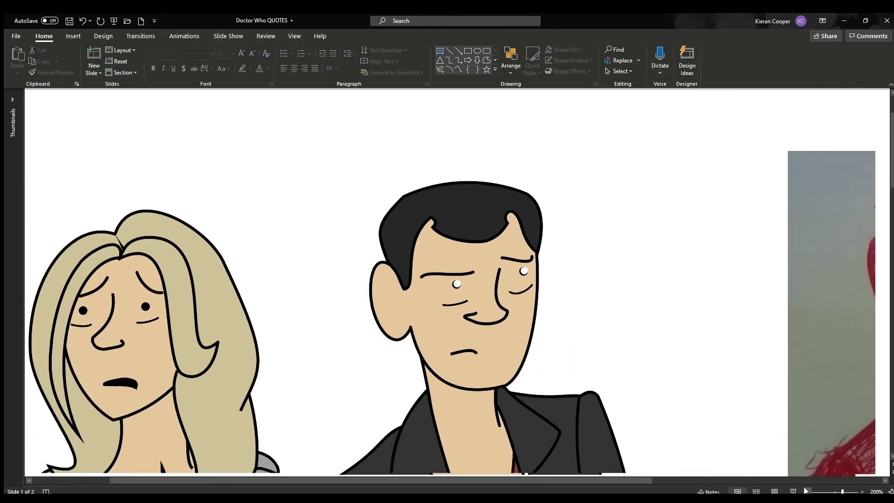
- Shrink the two white circles into small highlights and position them on the man's pupils
ctrl+scroll(464, 258, up, 3)
key(ctrl+z)
key(ctrl+z)
key(ctrl+z)
key(ctrl+z)
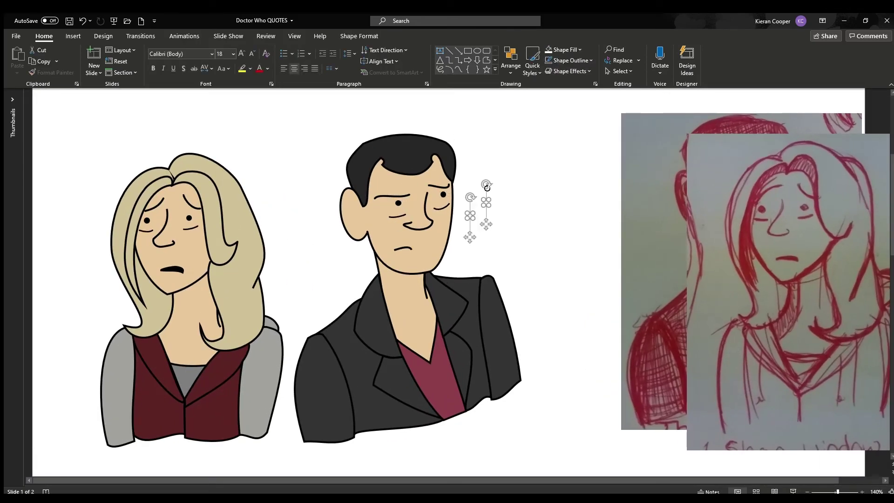
key(ctrl+y)
key(ctrl+z)
key(ctrl+y)
key(ctrl+y)
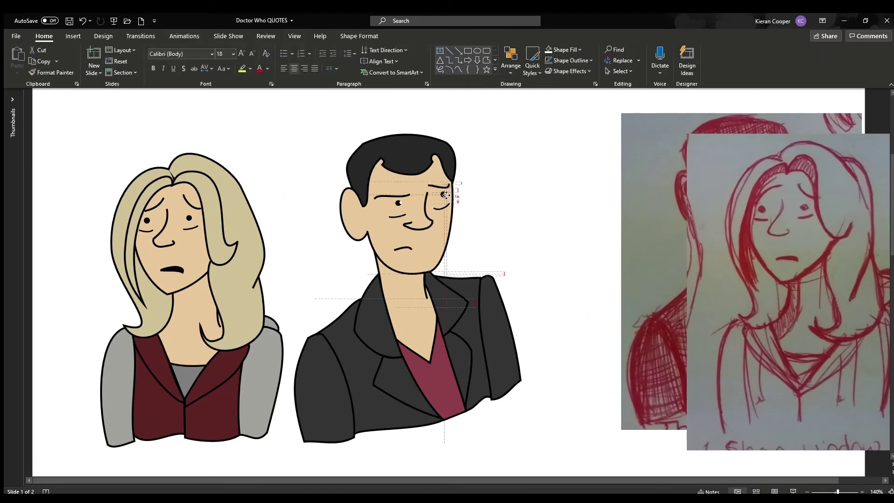
- Copy the small white eye highlight onto both of the woman's pupils
click(861, 491)
ctrl+scroll(572, 324, up, 7)
ctrl+scroll(78, 321, down, 3)
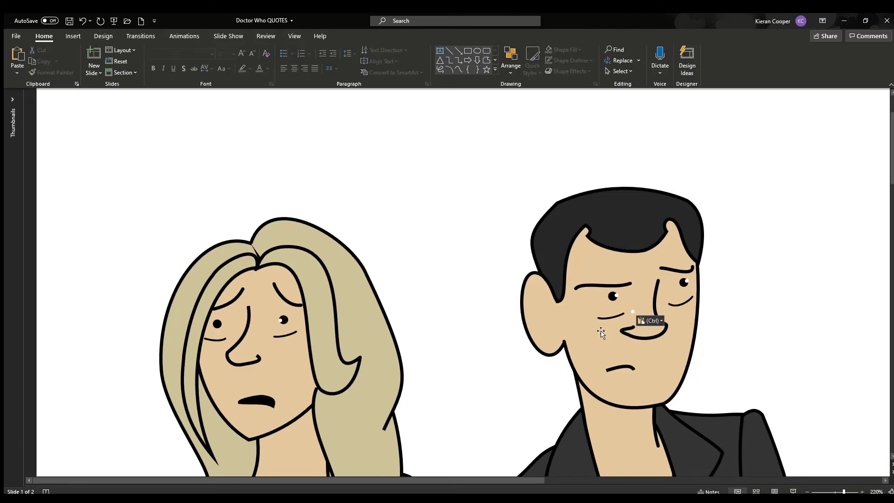
key(ctrl+z)
ctrl+scroll(406, 303, up, 3)
- Refine the points of the woman's face outline and of the front hair lock beside it
key(ctrl+z)
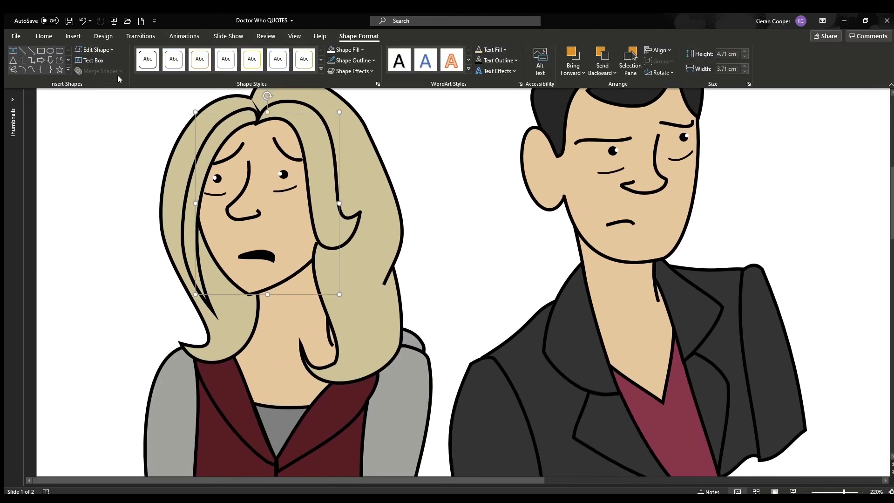
key(ctrl+z)
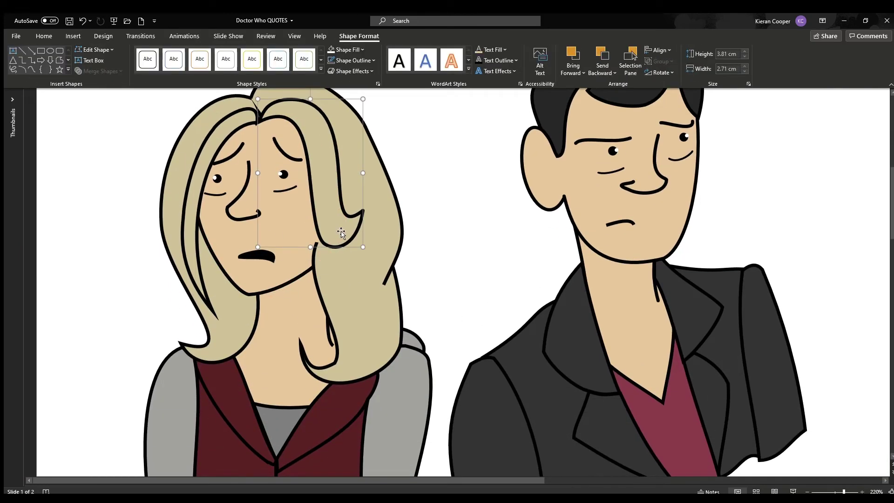
scroll(338, 227, up, 1)
- Fill the woman's two front hair locks with a darker blonde shade
key(ctrl+y)
key(ctrl+y)
key(ctrl+y)
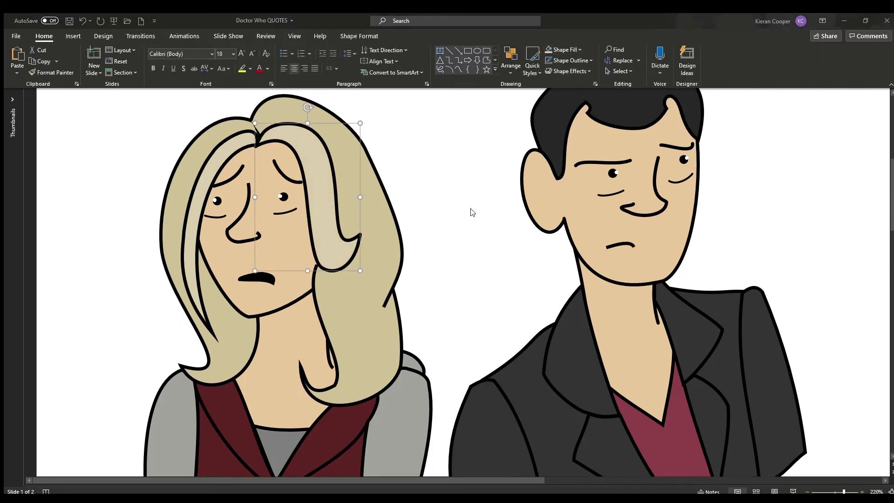
- Reshape the woman's lower hair section by its points, giving it a fuller bottom curve and a rounder inner curl
click(366, 346)
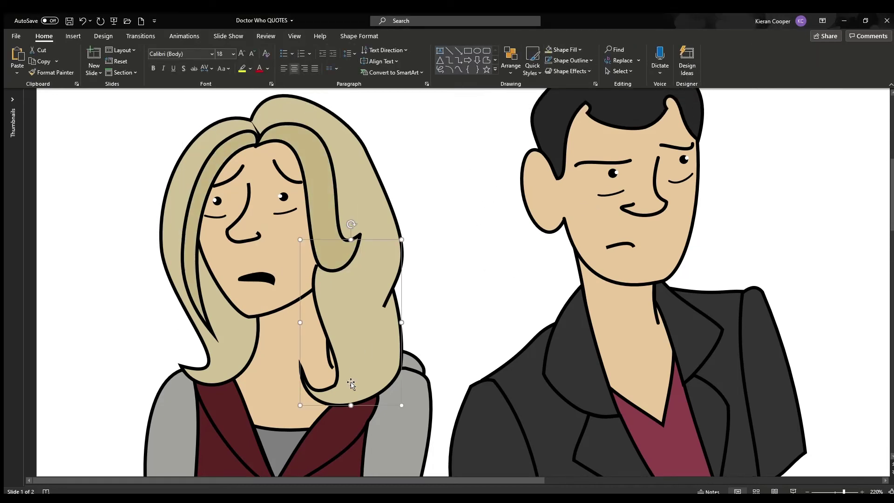
drag(308, 378, 329, 412)
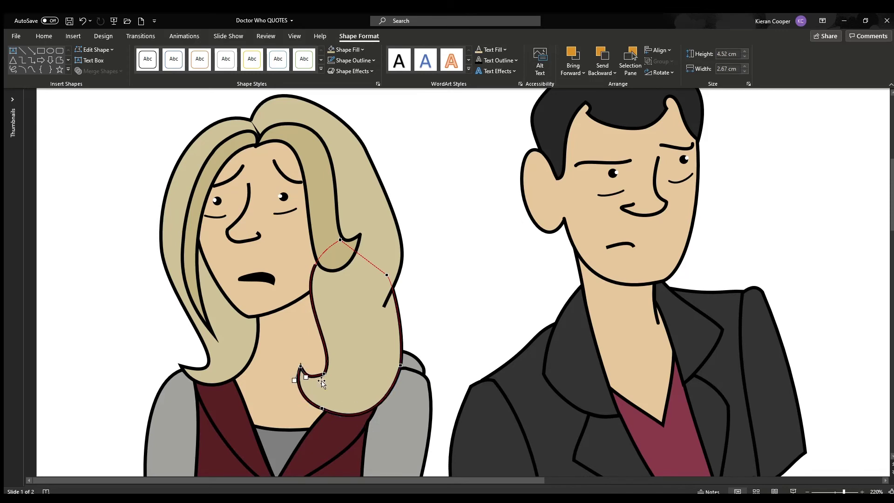
mouse_move(322, 381)
mouse_down()
mouse_move(359, 329)
mouse_move(265, 293)
mouse_move(325, 373)
mouse_up()
click(401, 365)
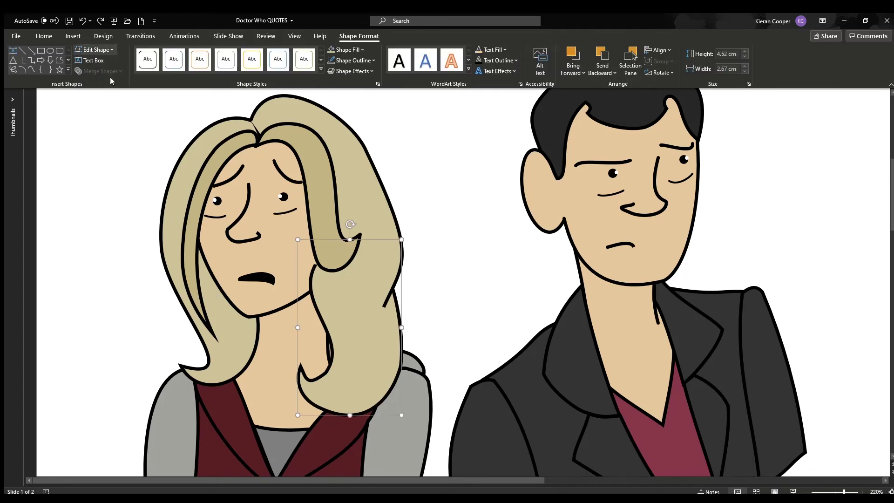
drag(401, 346, 406, 328)
drag(302, 380, 302, 382)
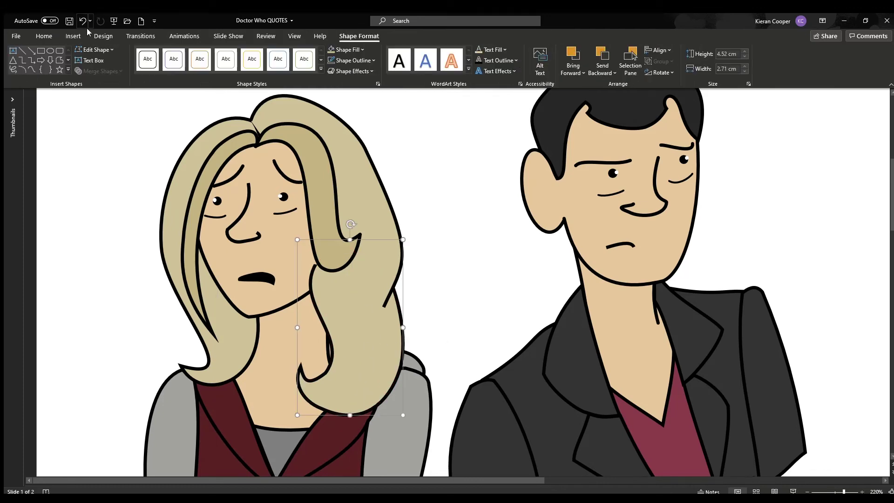
- Refine the points of the long outer hair shape on the side of the woman facing the man
key(Escape)
click(355, 329)
key(Escape)
click(352, 206)
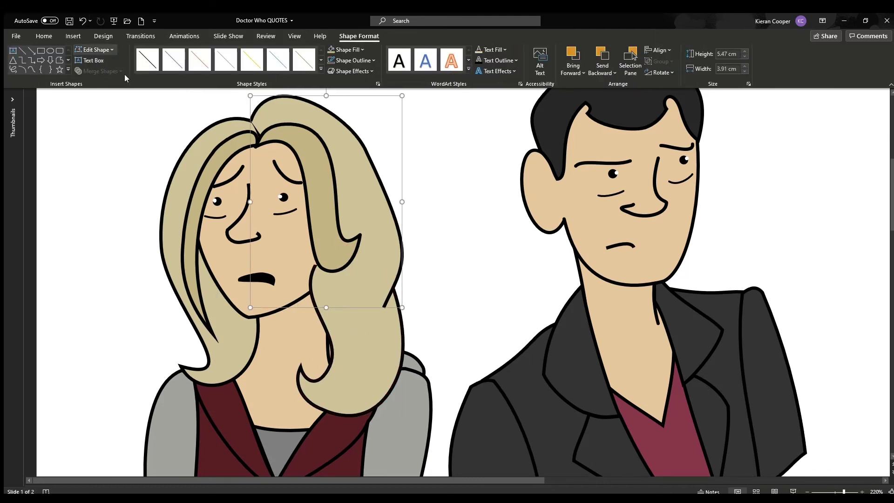
key(Escape)
- Shift the woman's larger front hair lock aside to reshape the skin patch beneath it, and put the lock back
click(328, 285)
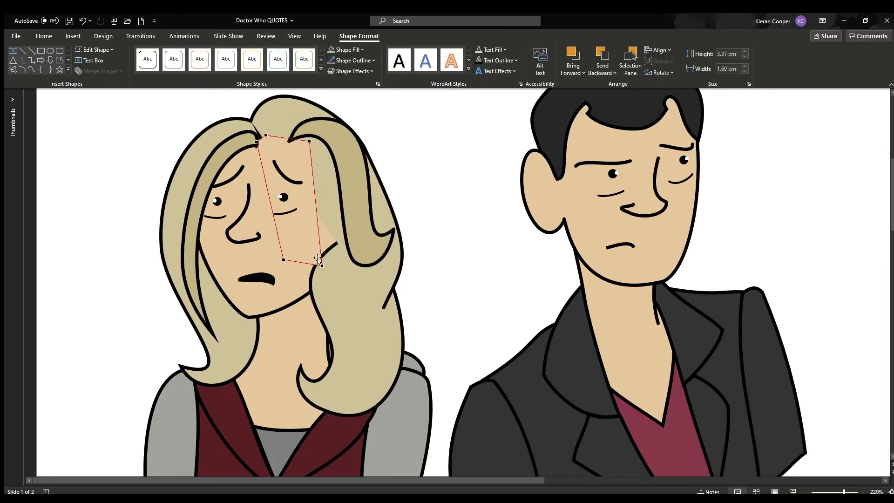
key(Escape)
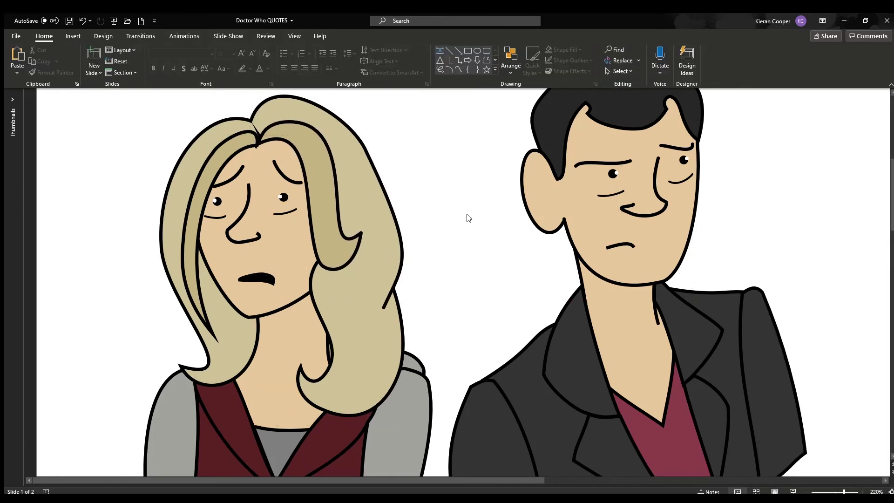
click(268, 134)
key(Escape)
drag(279, 134, 304, 132)
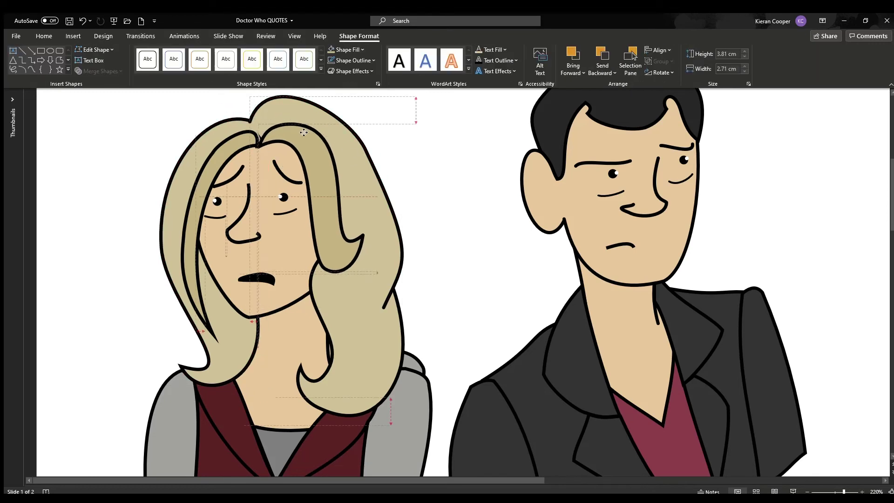
click(379, 160)
- Change the outlines of the man's ear, face and neck from black to a darker tan skin tone
scroll(464, 205, up, 2)
click(542, 224)
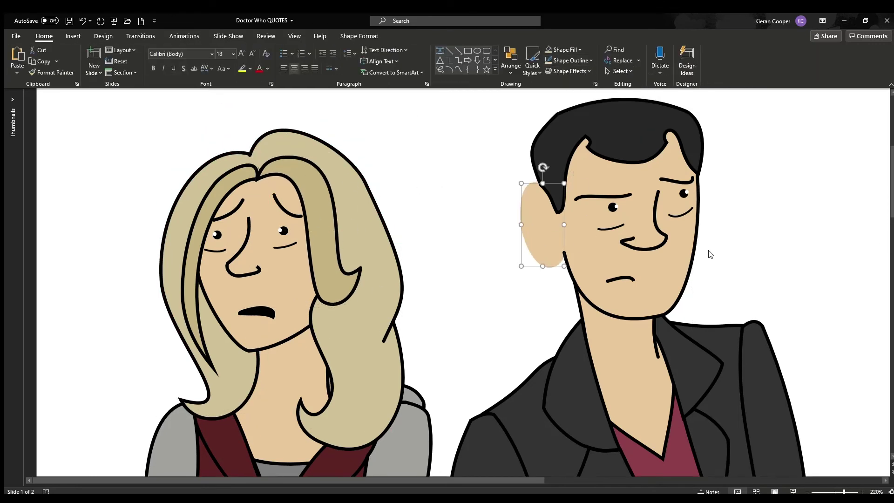
shift+click(670, 219)
click(550, 59)
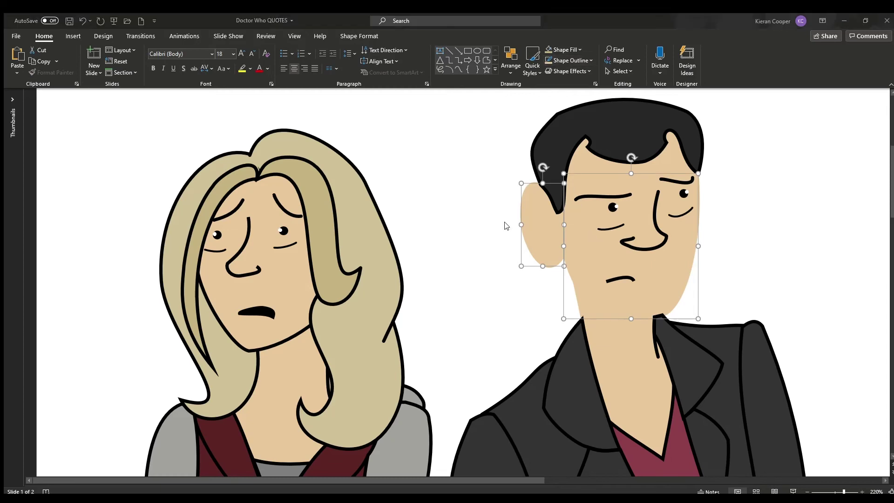
click(506, 227)
click(600, 353)
scroll(608, 369, down, 2)
click(753, 268)
scroll(753, 268, down, 2)
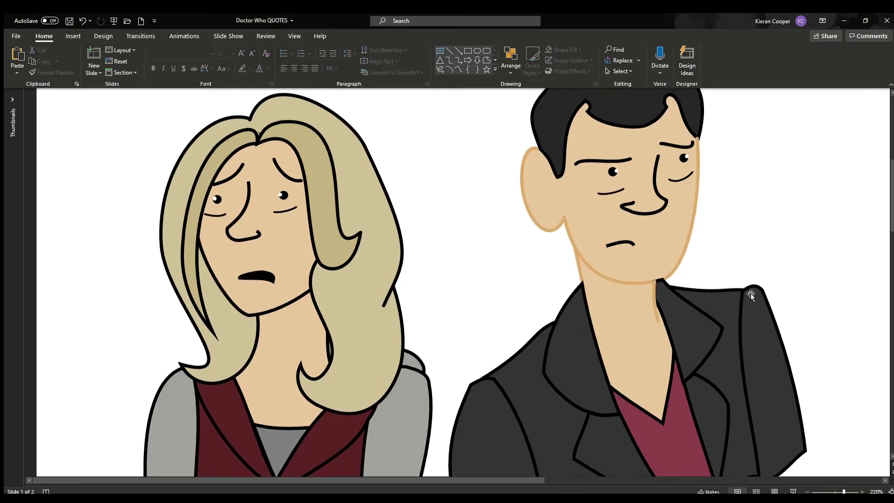
- Reshape the man's jacket collar beside his neck by editing its points
scroll(753, 268, up, 1)
click(665, 377)
click(359, 36)
click(610, 54)
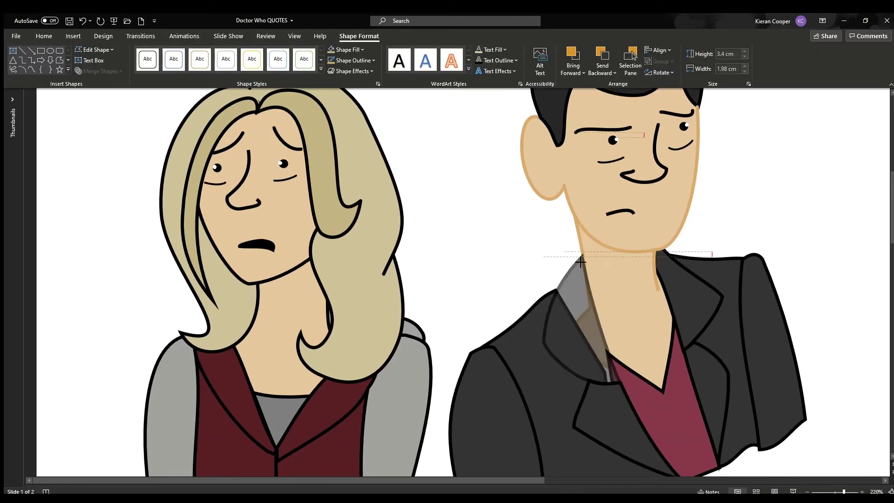
click(680, 293)
- Change the outline of the man's shirt to a darker red
scroll(658, 280, down, 1)
click(658, 303)
key(ctrl+z)
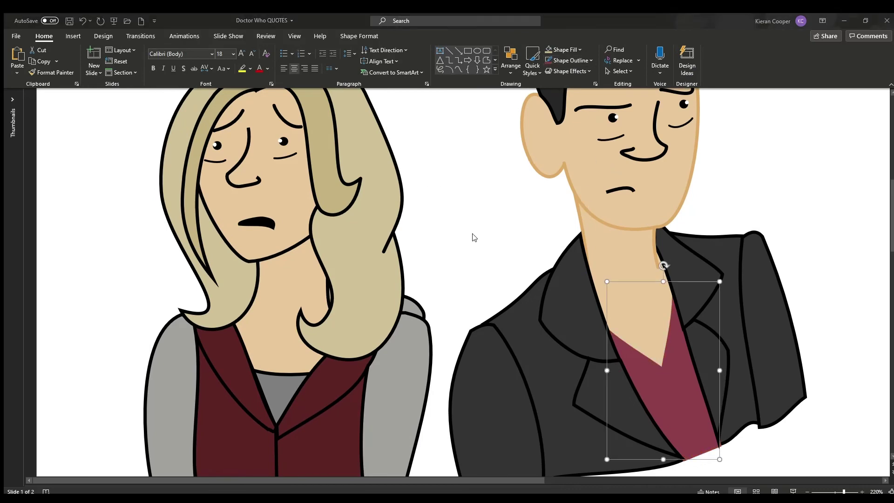
click(473, 235)
- Recolour the man's nose, mouth and under-eye lines to the same tan as his face outline
scroll(716, 201, up, 4)
click(619, 278)
click(546, 60)
key(Escape)
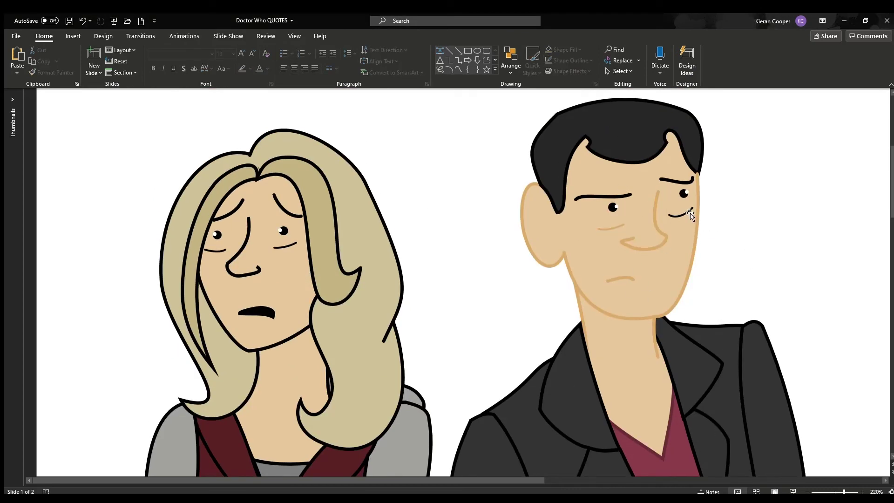
click(619, 121)
- Select all the pieces of the man's jacket and fill them with dark navy
scroll(646, 373, down, 4)
shift+click(345, 396)
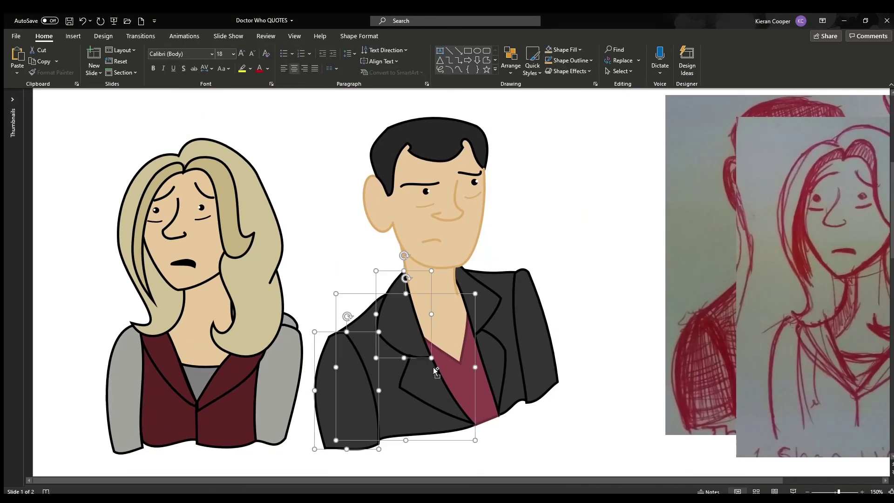
shift+click(536, 349)
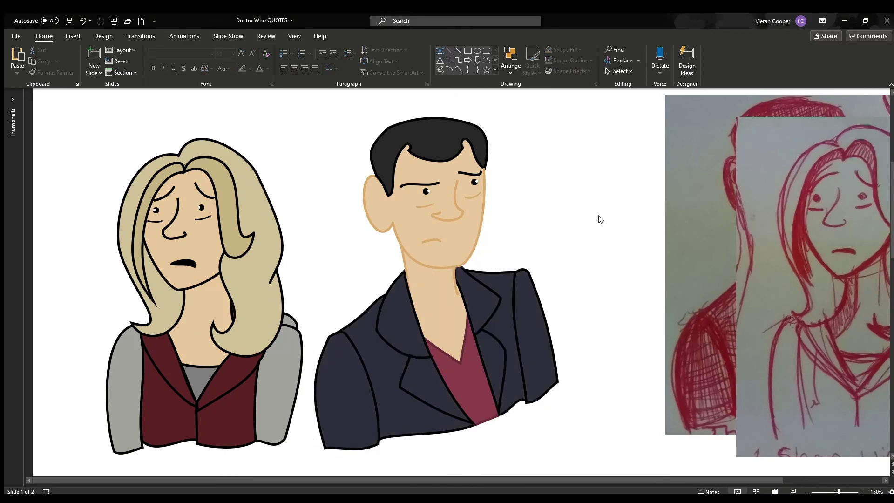
scroll(596, 218, up, 1)
click(431, 144)
click(574, 275)
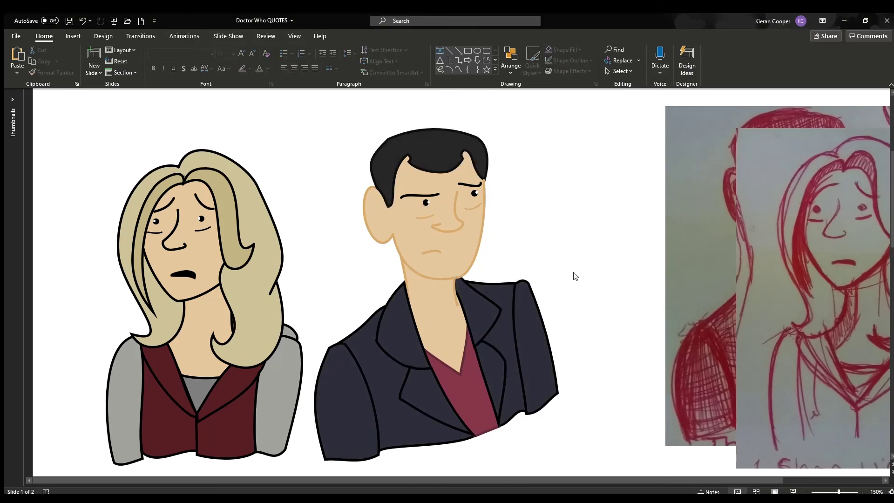
- Change the outlines of the woman's sleeves and shoulder piece to a darker grey
click(135, 381)
shift+click(298, 335)
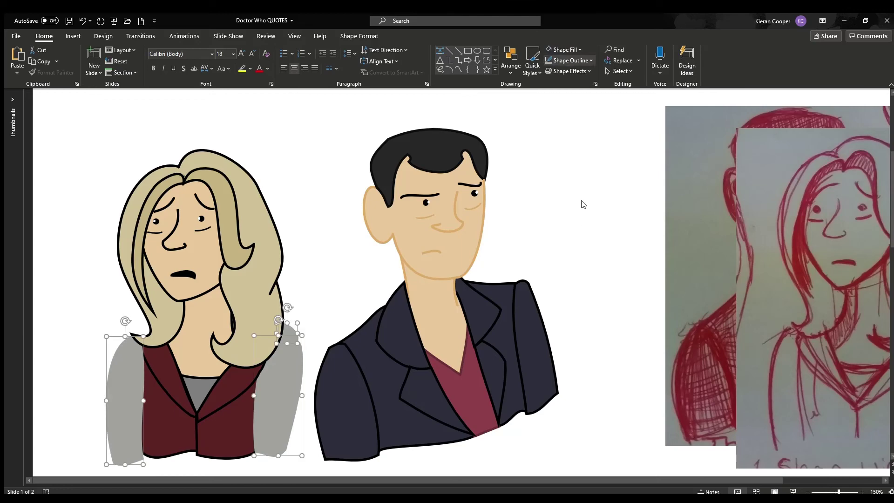
click(528, 239)
- Adjust the points of the woman's vest lapel where it meets the front seam
click(196, 382)
click(858, 491)
click(858, 491)
double_click(298, 326)
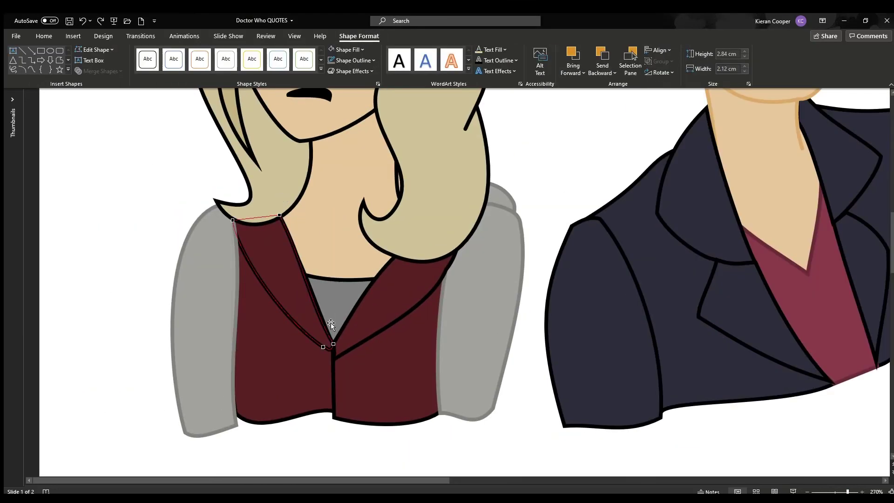
- Give the woman's vest pieces darker red outlines and her undershirt a dark grey outline
shift+click(372, 314)
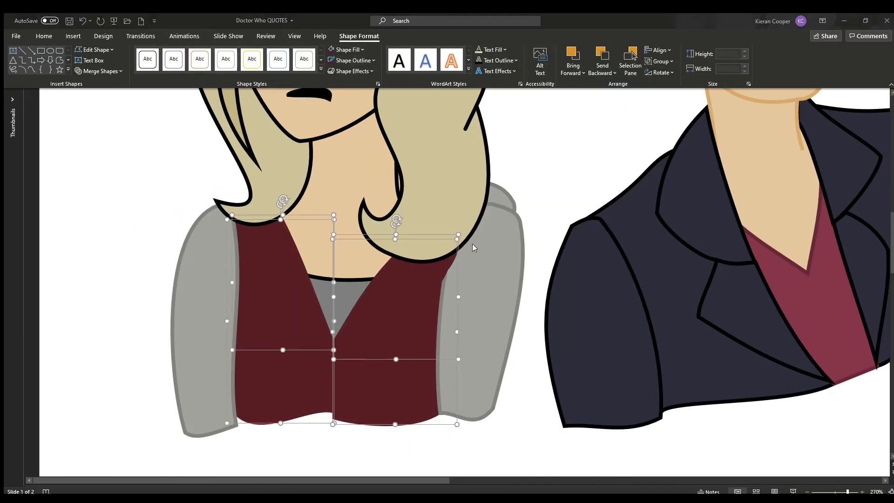
key(Delete)
scroll(531, 186, up, 2)
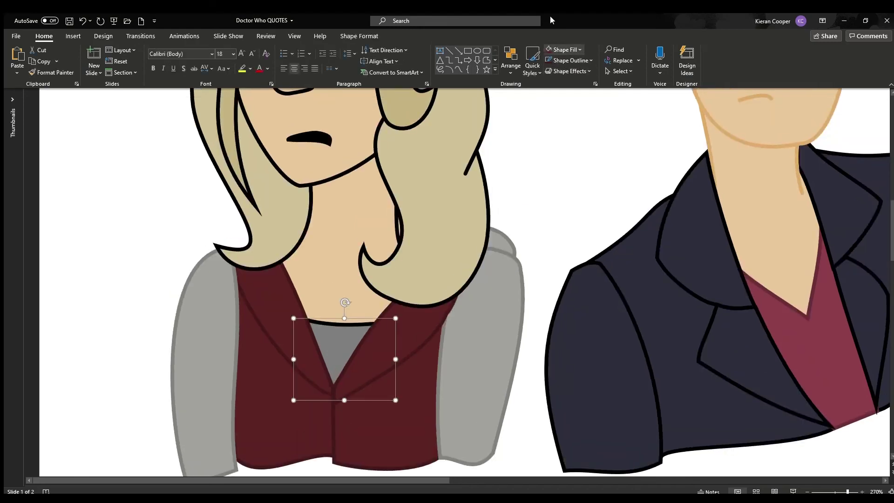
click(568, 177)
- Change the outlines of the woman's two front hair locks to a dark olive blonde
scroll(568, 178, up, 6)
click(440, 268)
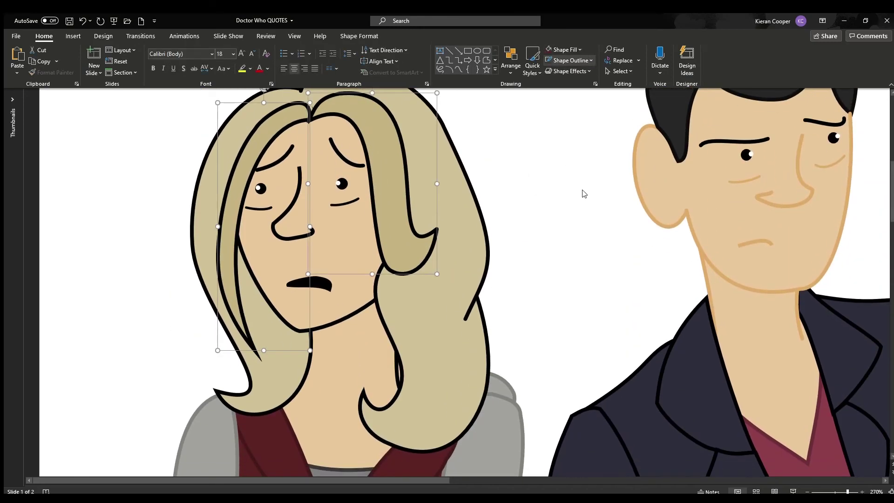
click(568, 60)
- Recolour the outlines of the woman's remaining hair shapes to match the olive blonde of the front locks
click(473, 218)
shift+click(463, 354)
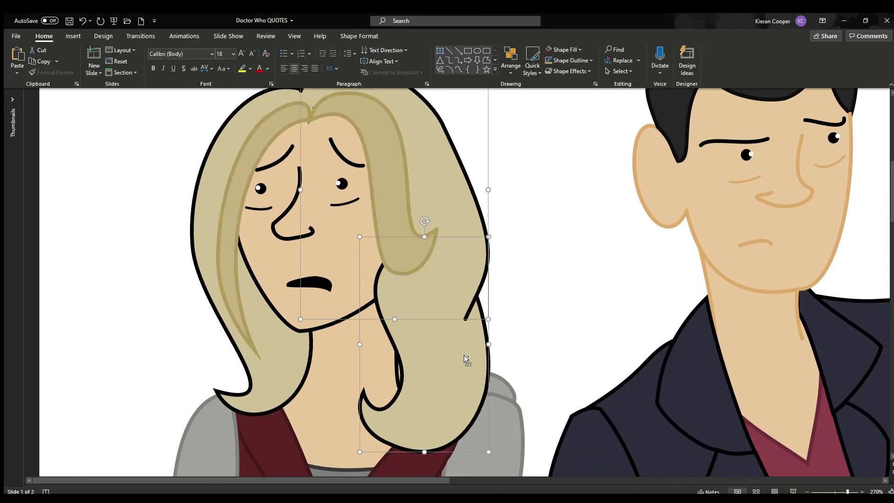
click(569, 60)
scroll(543, 66, up, 1)
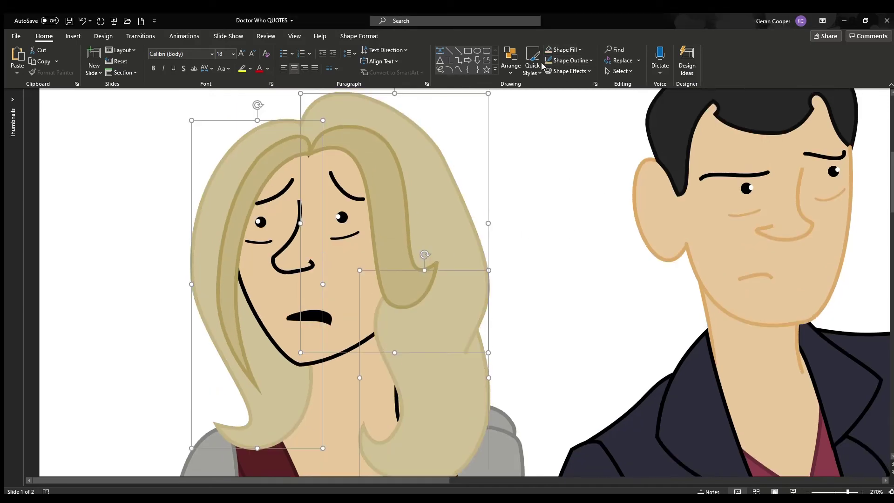
click(562, 171)
- Fill the woman's outer and lower hair shapes with the same darker blonde as the front locks
scroll(563, 171, down, 1)
click(275, 395)
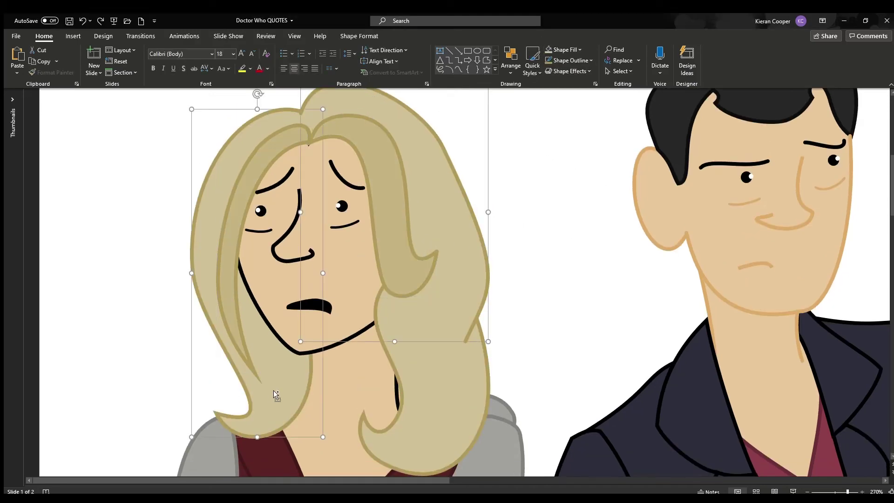
click(391, 213)
scroll(359, 280, up, 1)
- Reshape the upper tip of the narrow front hair lock beside the woman's parting by editing its points
click(311, 160)
click(327, 168)
double_click(297, 153)
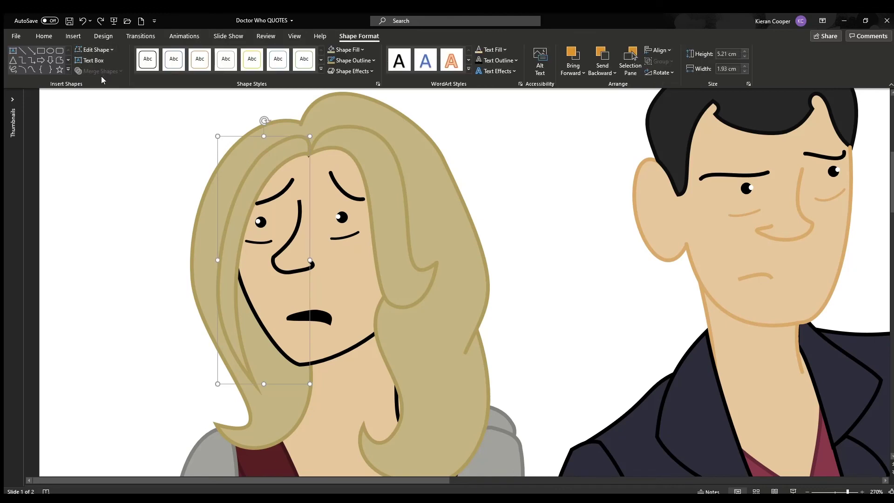
drag(313, 120, 316, 135)
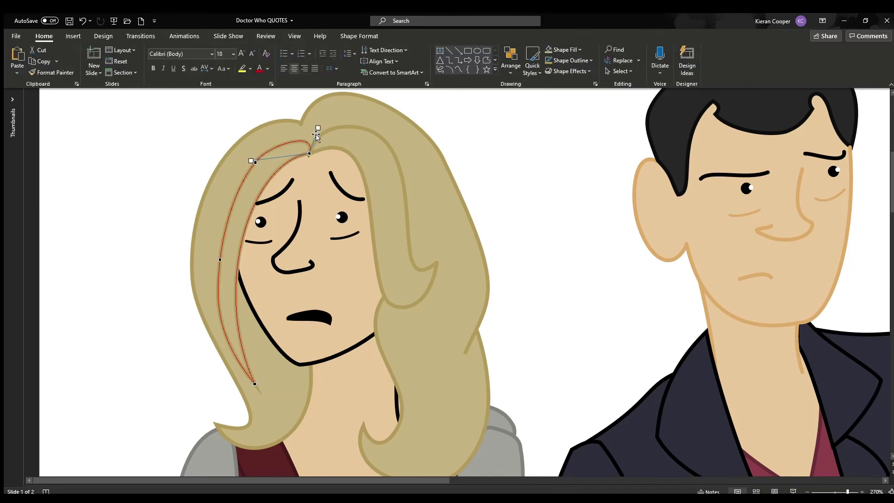
- Recolour the woman's nose, under-eye, jaw and neck lines to the same tan as the man's face outlines
key(ctrl+z)
key(ctrl+y)
key(ctrl+y)
key(ctrl+y)
key(ctrl+y)
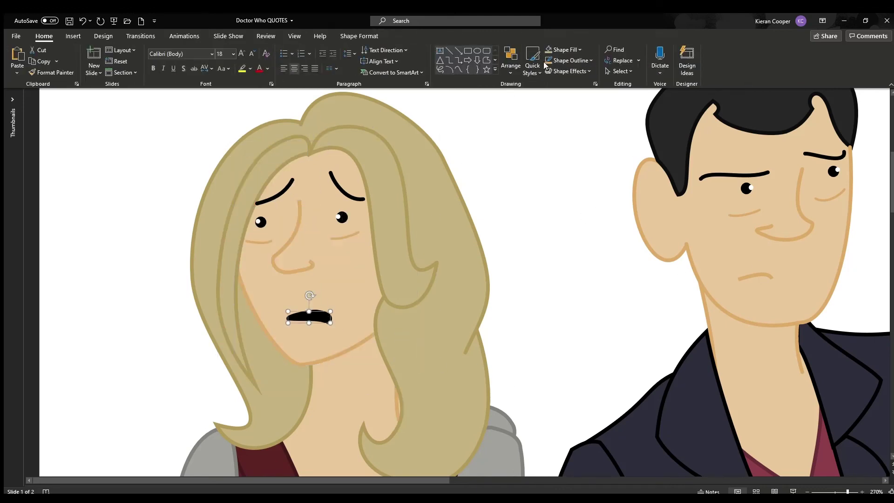
ctrl+scroll(340, 185, down, 10)
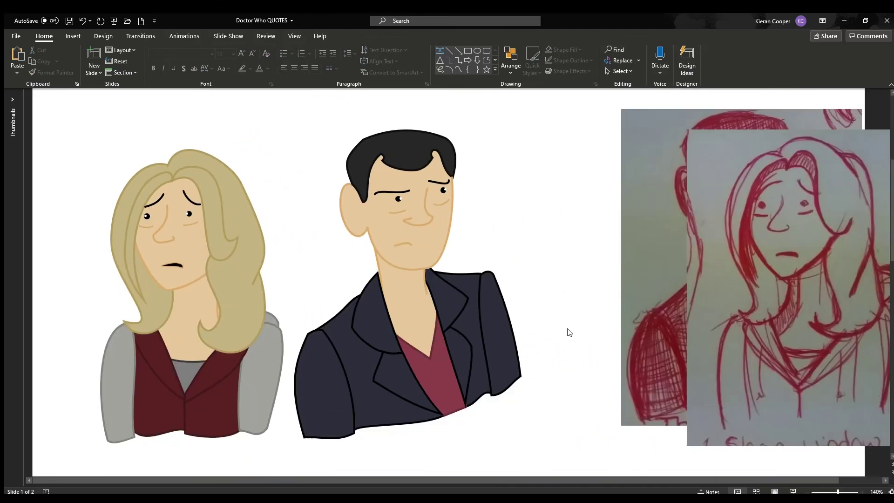
- Smooth the nostril curve of the man's nose and adjust the curve of his mouth by editing points
click(435, 219)
ctrl+scroll(436, 219, up, 11)
click(359, 35)
click(94, 49)
click(100, 70)
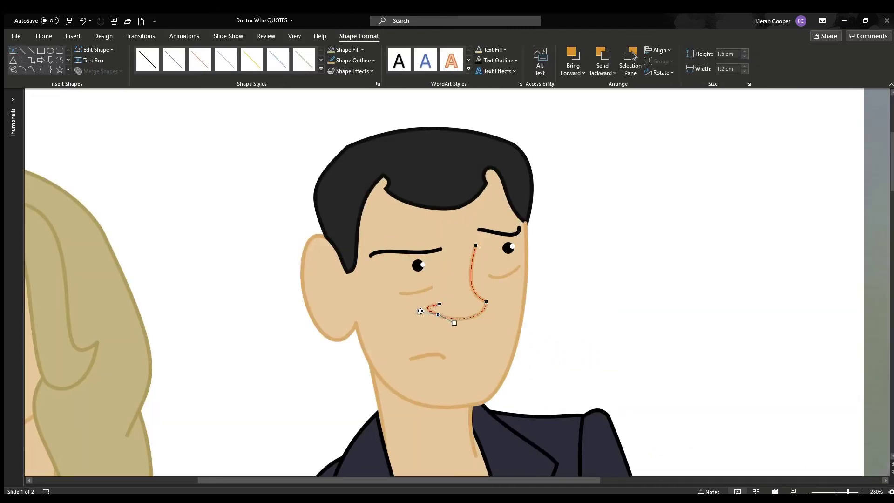
drag(420, 311, 423, 308)
click(554, 342)
right_click(444, 357)
click(645, 319)
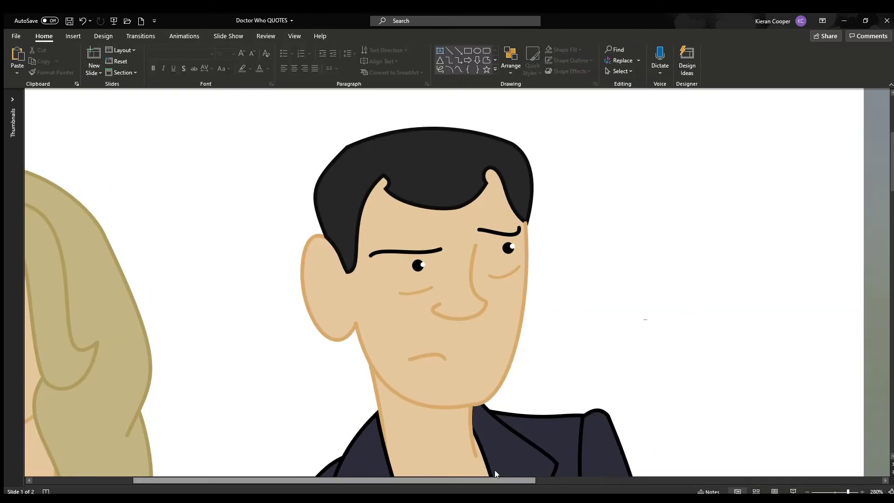
- Refine the shape of the woman's mouth
scroll(365, 306, left, 5)
right_click(96, 292)
click(364, 333)
- Adjust the man's jacket lapels so their lower tips overlap the edges of his red jumper
scroll(365, 333, down, 5)
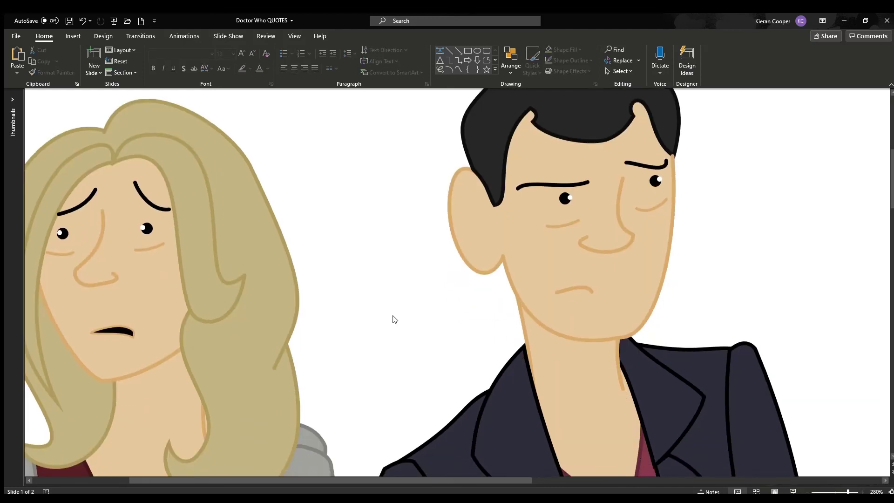
click(583, 410)
drag(583, 419, 587, 425)
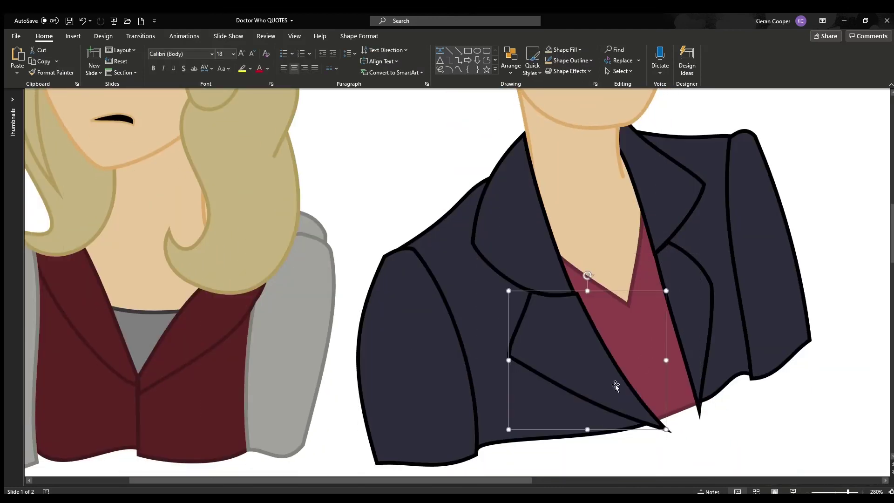
click(619, 335)
scroll(564, 401, down, 6)
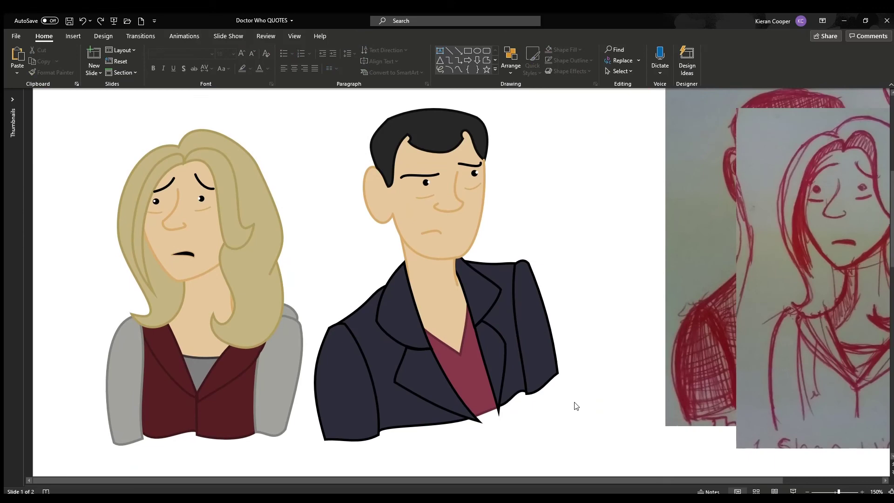
- Place the man's reference sketch beside his figure and refine the outline of his hair by editing its points
drag(661, 284, 539, 279)
scroll(475, 277, up, 1)
click(374, 169)
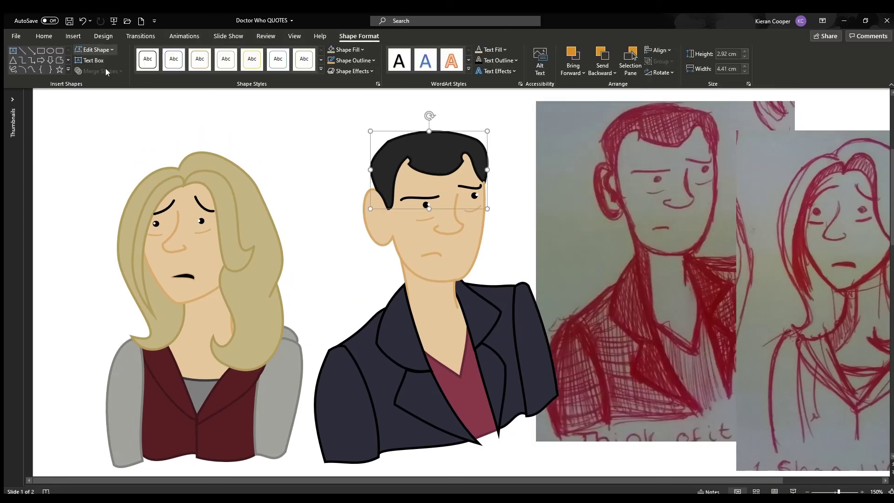
click(357, 164)
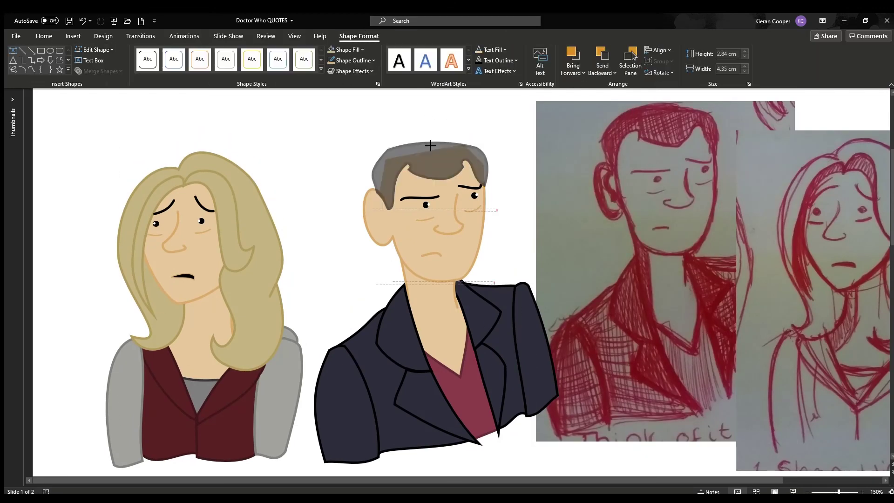
click(428, 148)
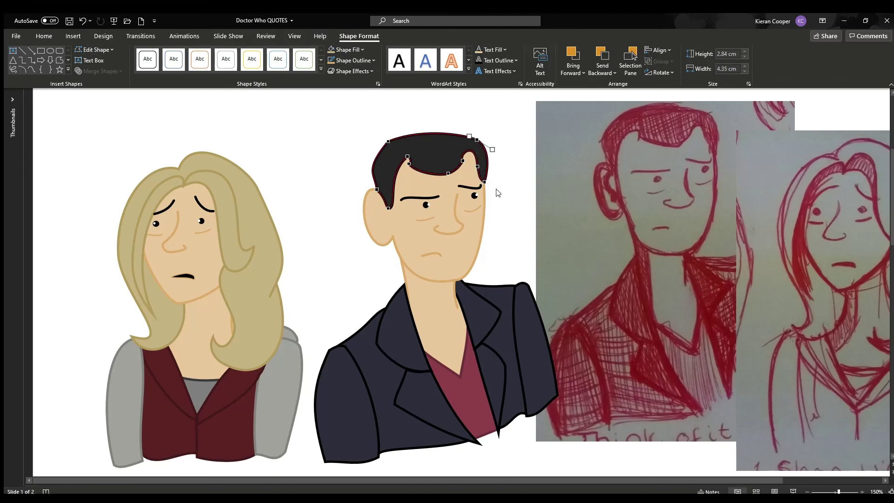
click(517, 204)
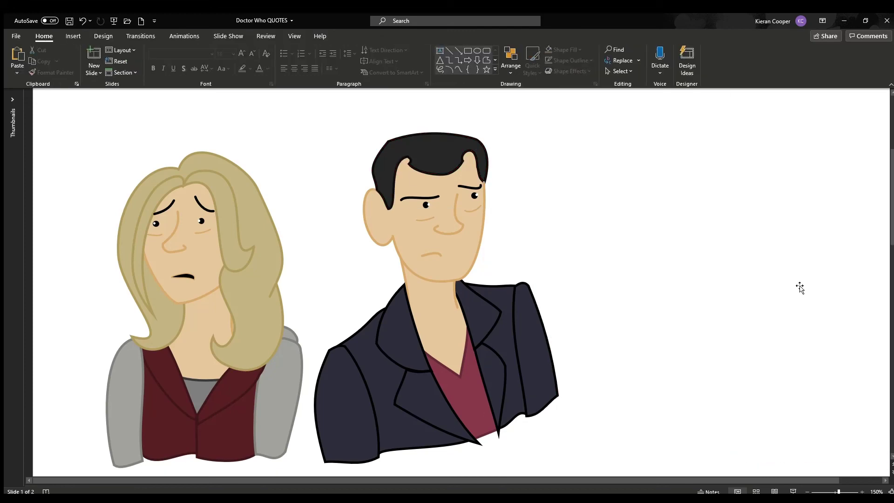
- Draw a borderless rectangle behind both figures and fill it with a 90° linear gradient from dark navy to indigo
ctrl+scroll(591, 439, down, 3)
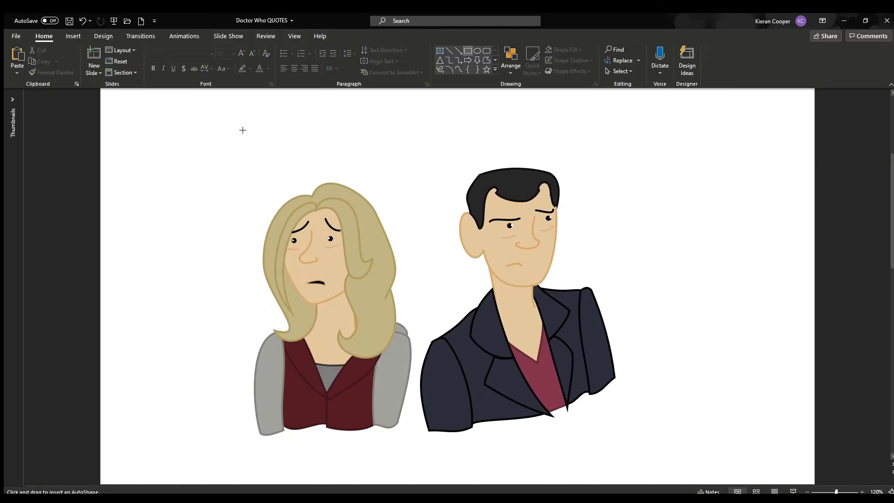
drag(242, 130, 636, 365)
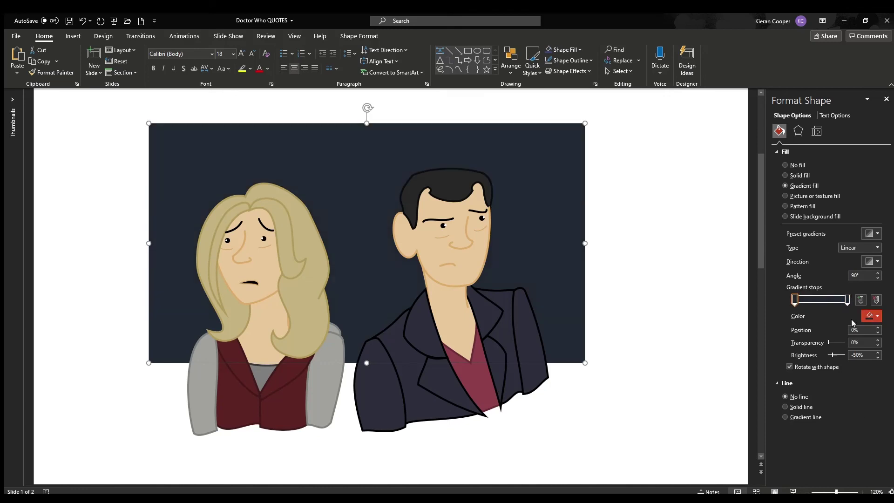
click(847, 299)
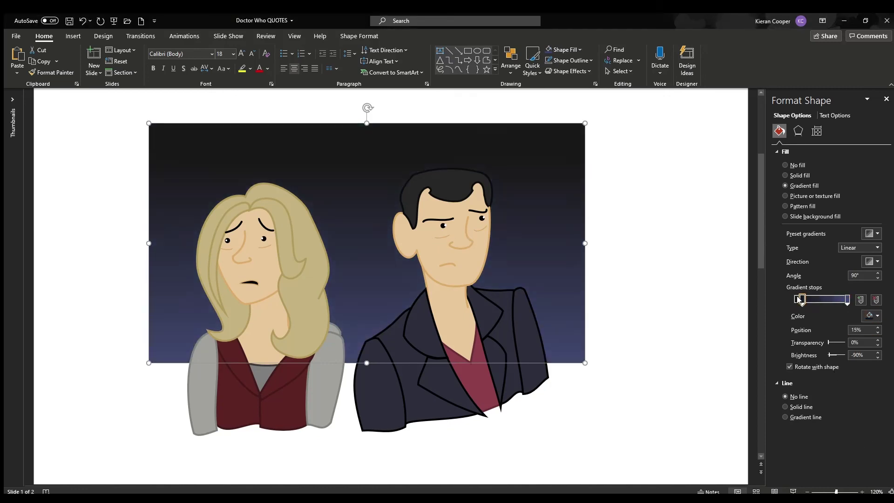
click(629, 326)
click(578, 297)
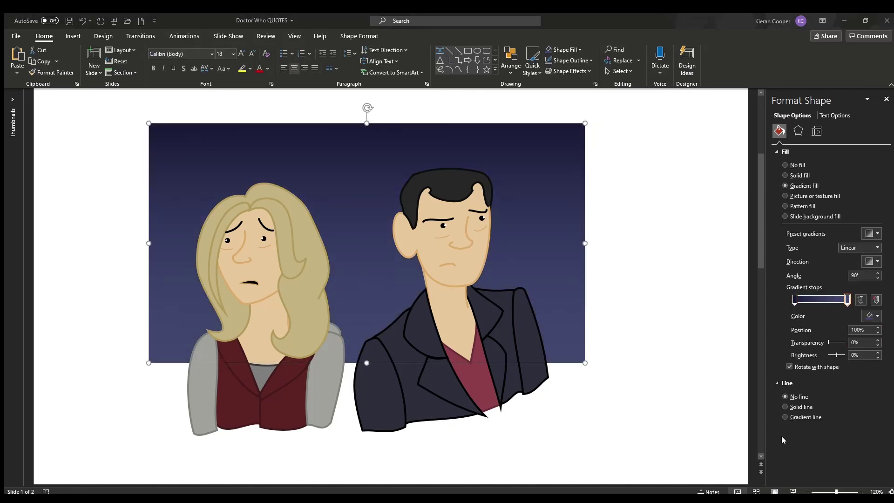
key(Escape)
- Try placing an 11 cm circle with a 3 pt white outline between the two figures, and remove it
scroll(453, 356, up, 1)
click(476, 50)
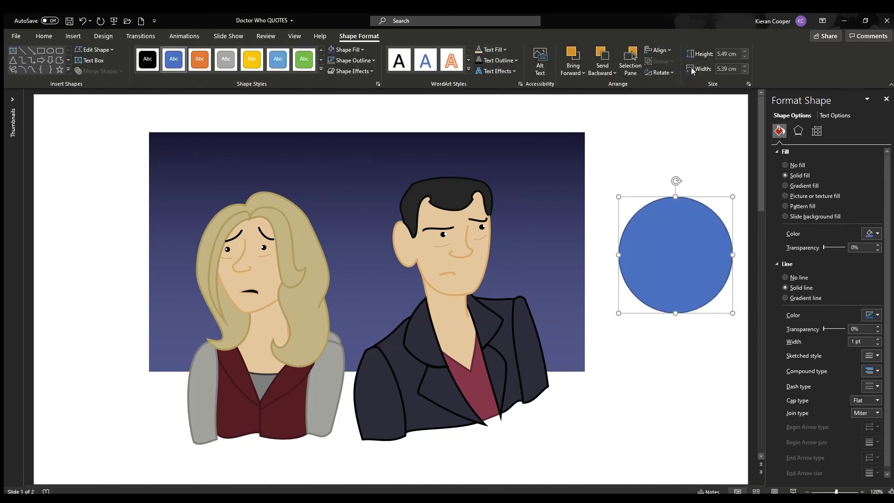
drag(594, 136, 756, 305)
drag(720, 179, 392, 249)
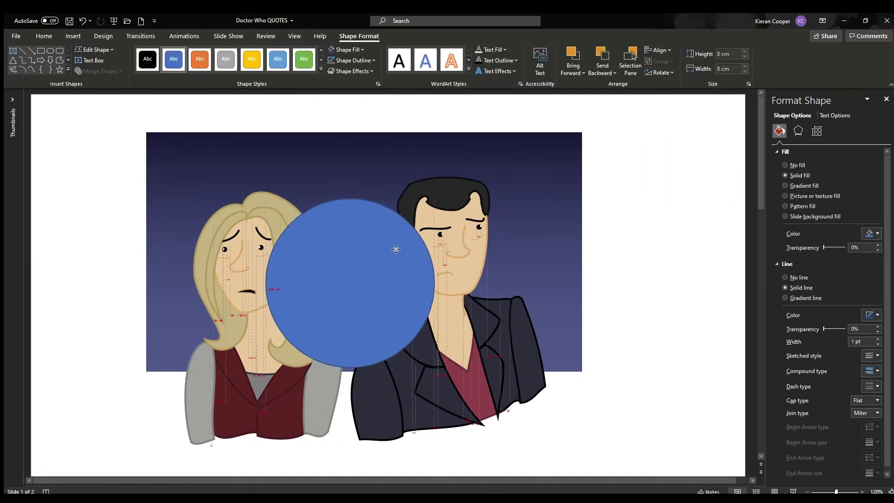
drag(350, 205, 349, 133)
drag(435, 254, 479, 254)
drag(265, 254, 240, 260)
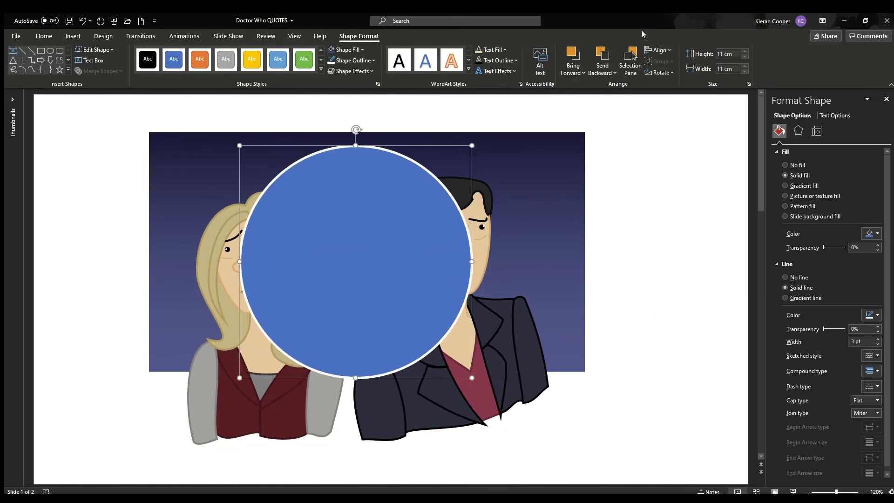
click(602, 65)
click(785, 164)
key(Delete)
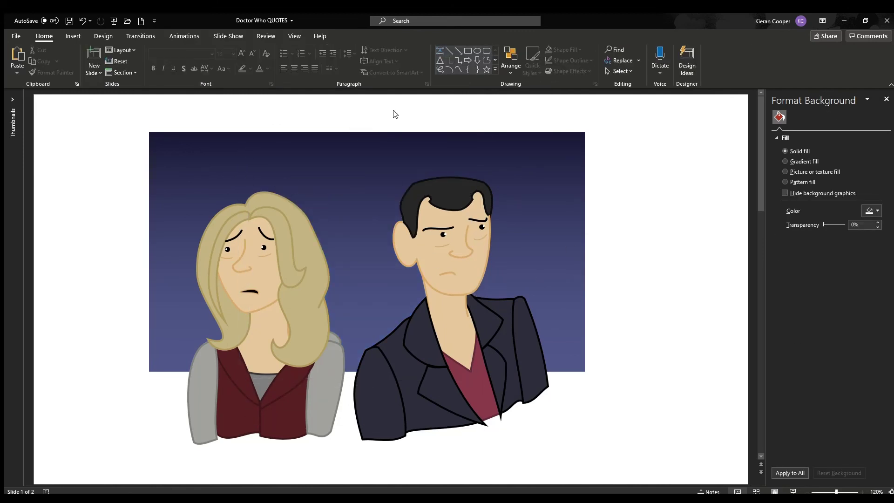
- Add the text "Think of it, Plastic" above the background and a white line "- all over the world" below it, in 20 pt Bahnschrift
click(440, 51)
click(598, 148)
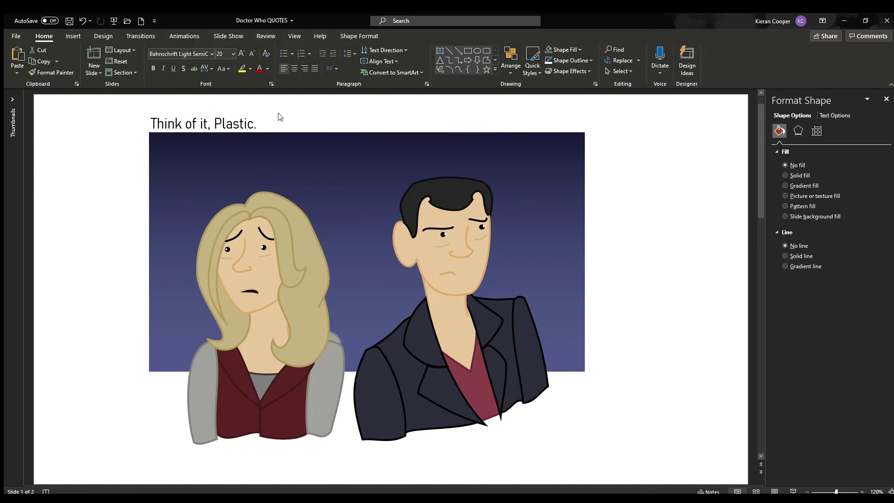
key(ctrl+z)
key(ctrl+z)
key(ctrl+z)
key(ctrl+z)
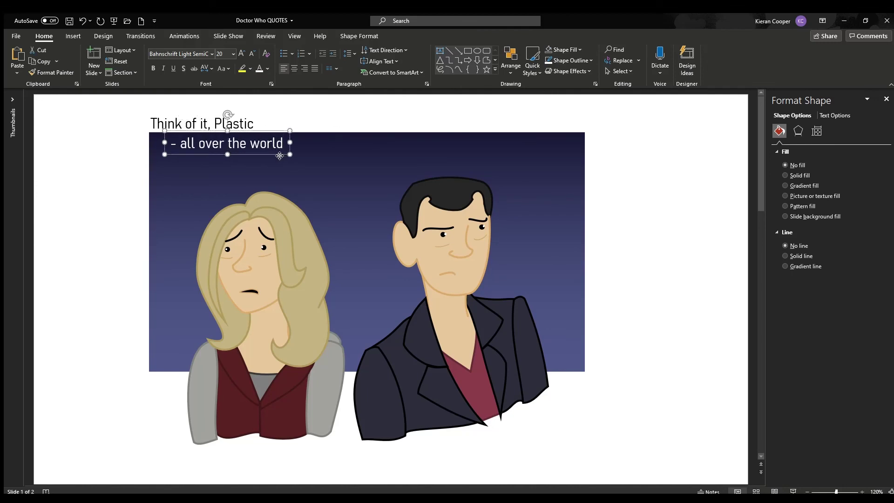
- Add staggered white text lines "- every artificial thing" and "- waiting to come alive", and shift the quote towards the centre
key(ctrl+y)
key(ctrl+y)
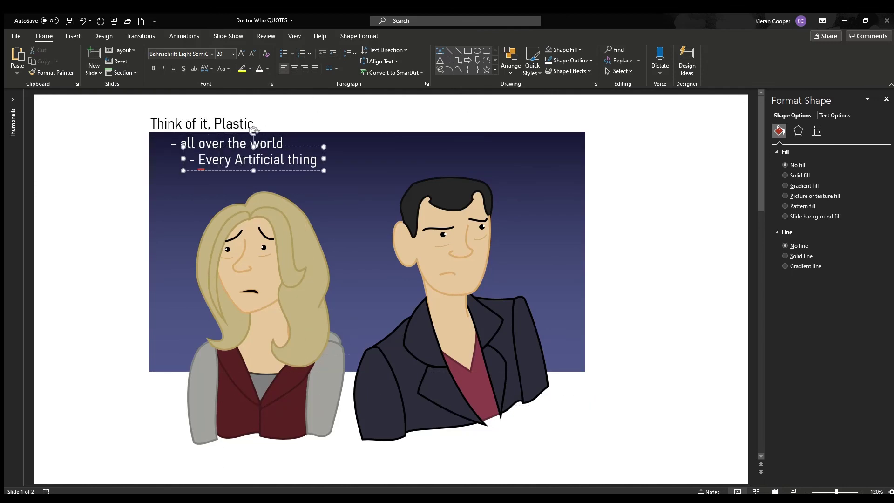
drag(270, 172, 287, 191)
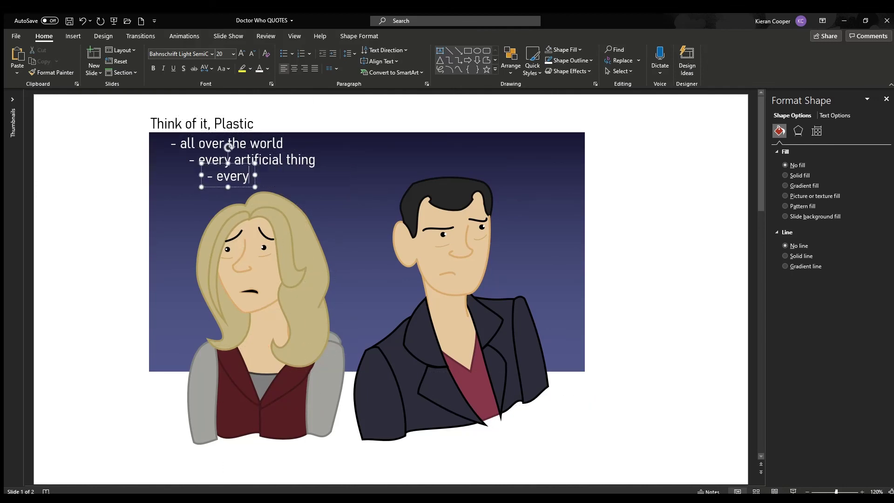
key(ctrl+y)
key(ctrl+y)
key(ctrl+y)
key(ctrl+y)
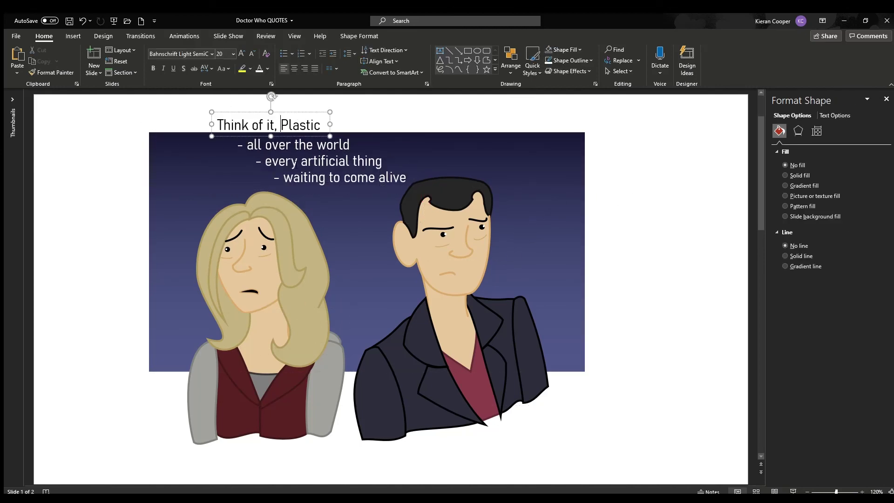
- Try drawing a rounded rectangle near the upper corner of the gradient background beside the man
click(587, 168)
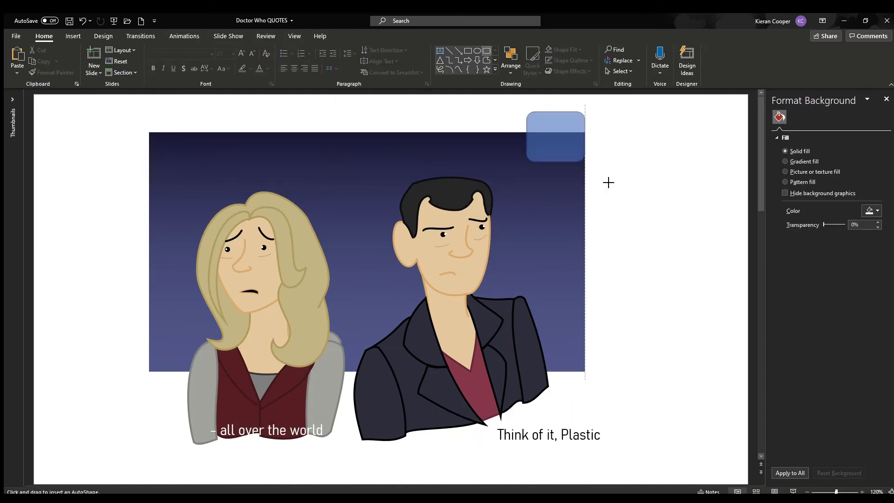
drag(608, 182, 656, 224)
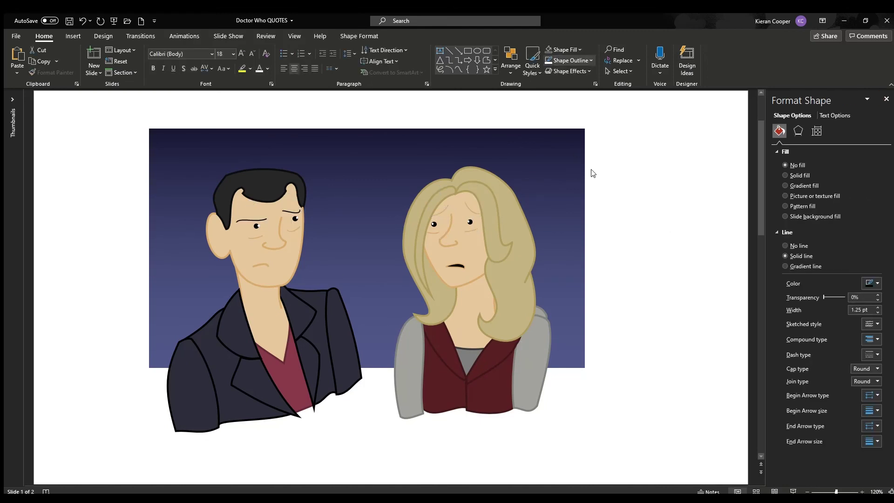
- Caption the background "Think of it, Plastic. All over the World, Every Artificial Thing, Waiting to Come Alive" and add white "Shop Window Dummies" and "Phones" labels
click(706, 178)
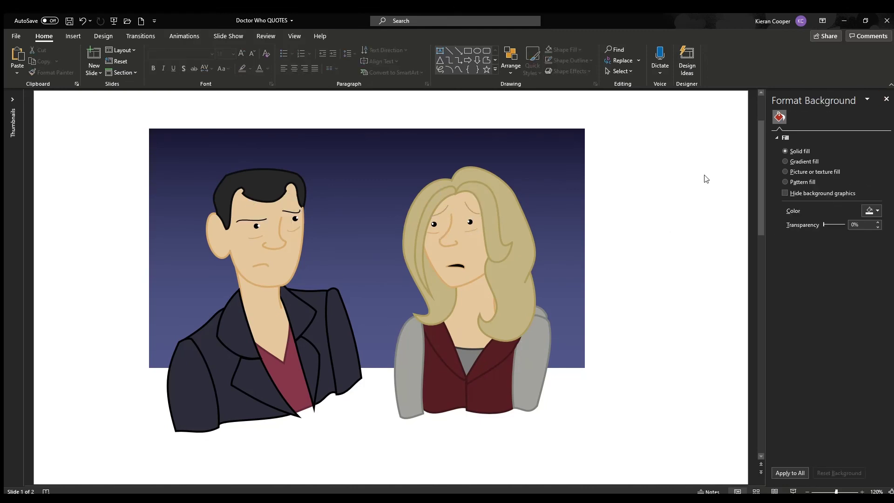
click(439, 50)
click(150, 107)
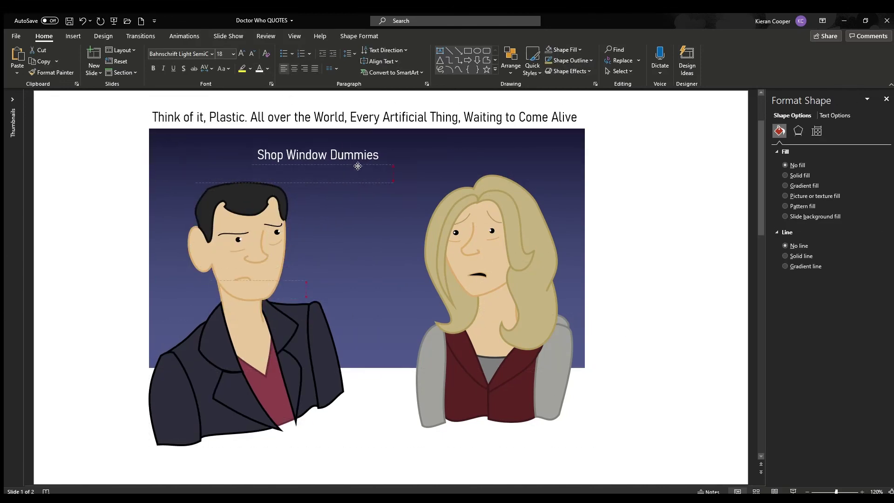
drag(358, 168, 410, 202)
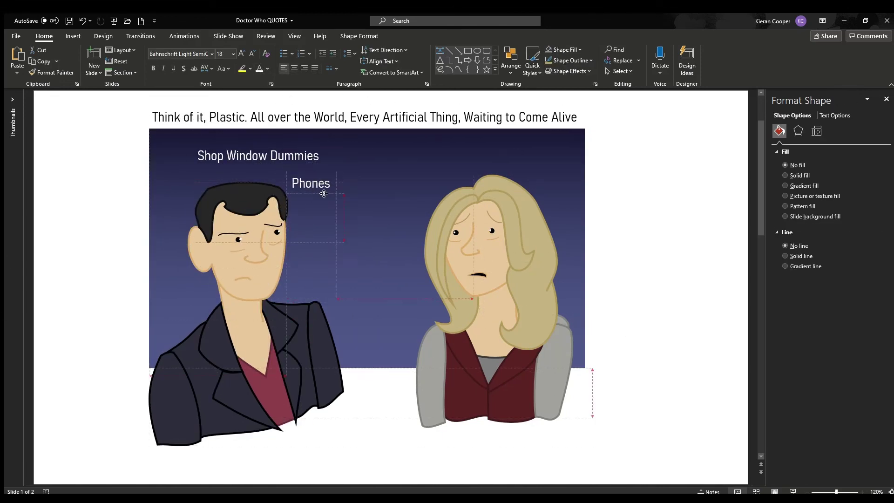